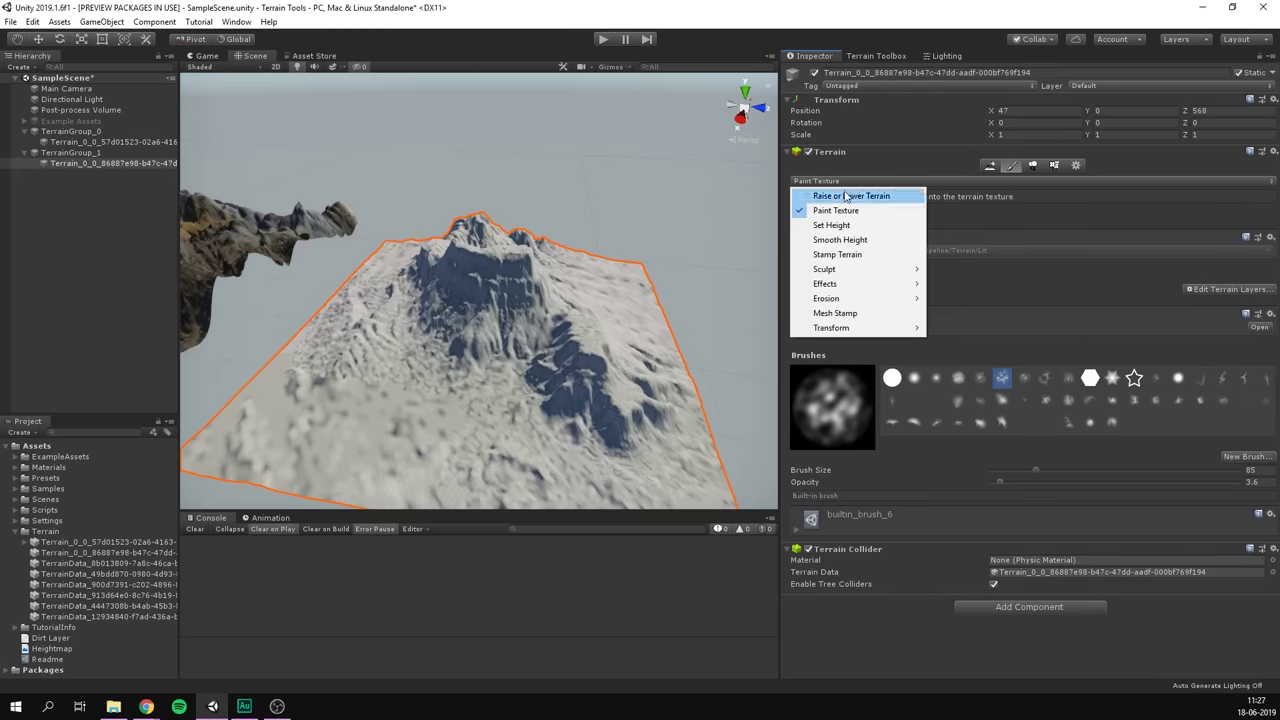
Open the Package Manager and list all packages, including preview packages.
{"action": "left_click", "coordinate": [810, 190]}
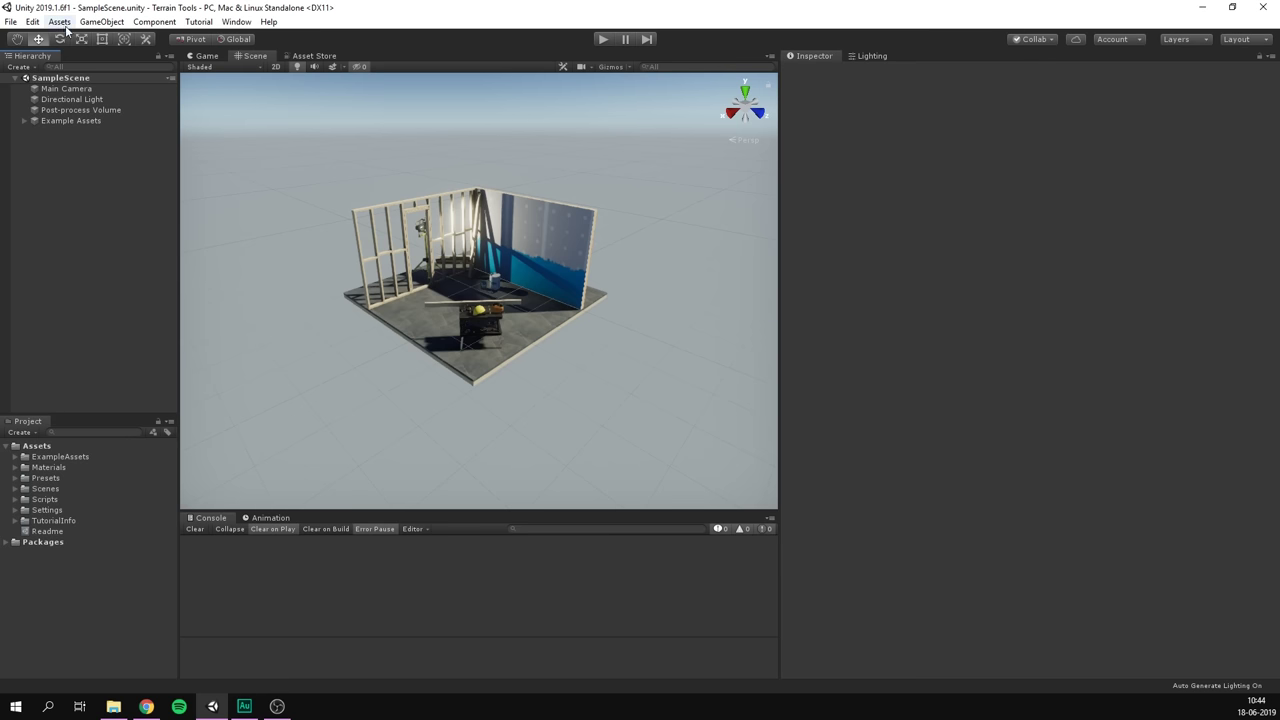
{"action": "left_click", "coordinate": [236, 21]}
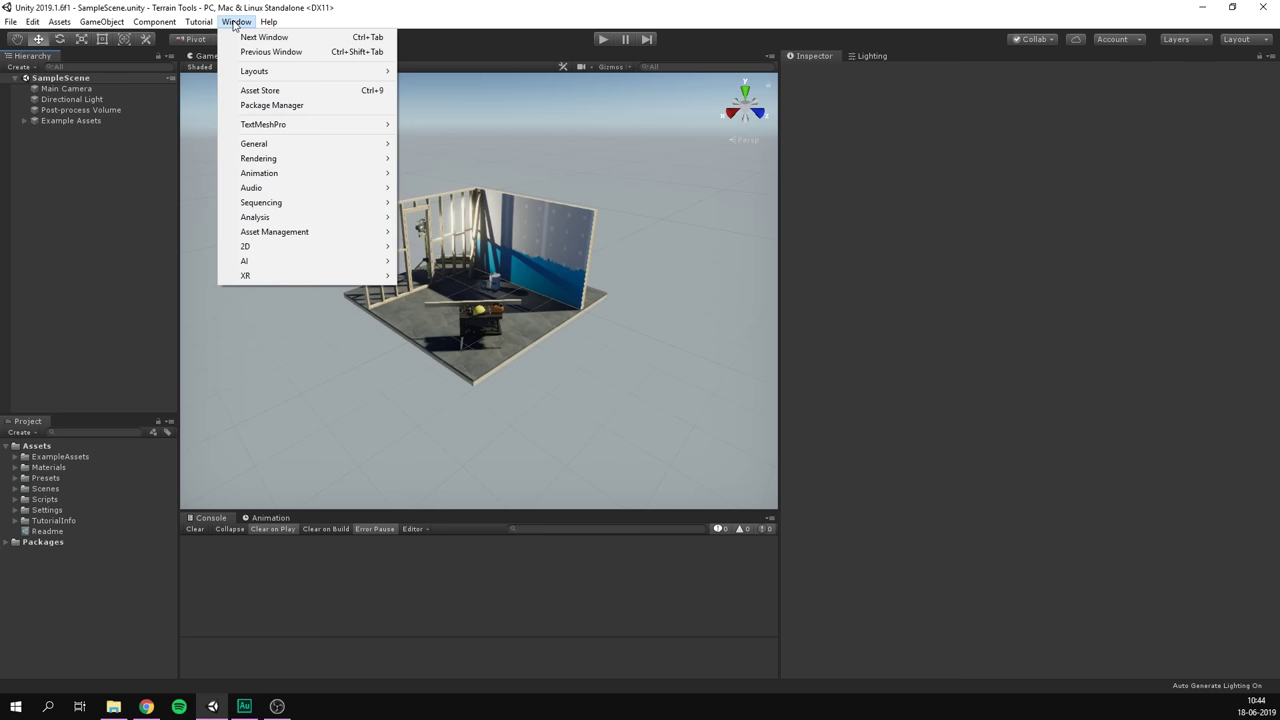
{"action": "left_click", "coordinate": [282, 104]}
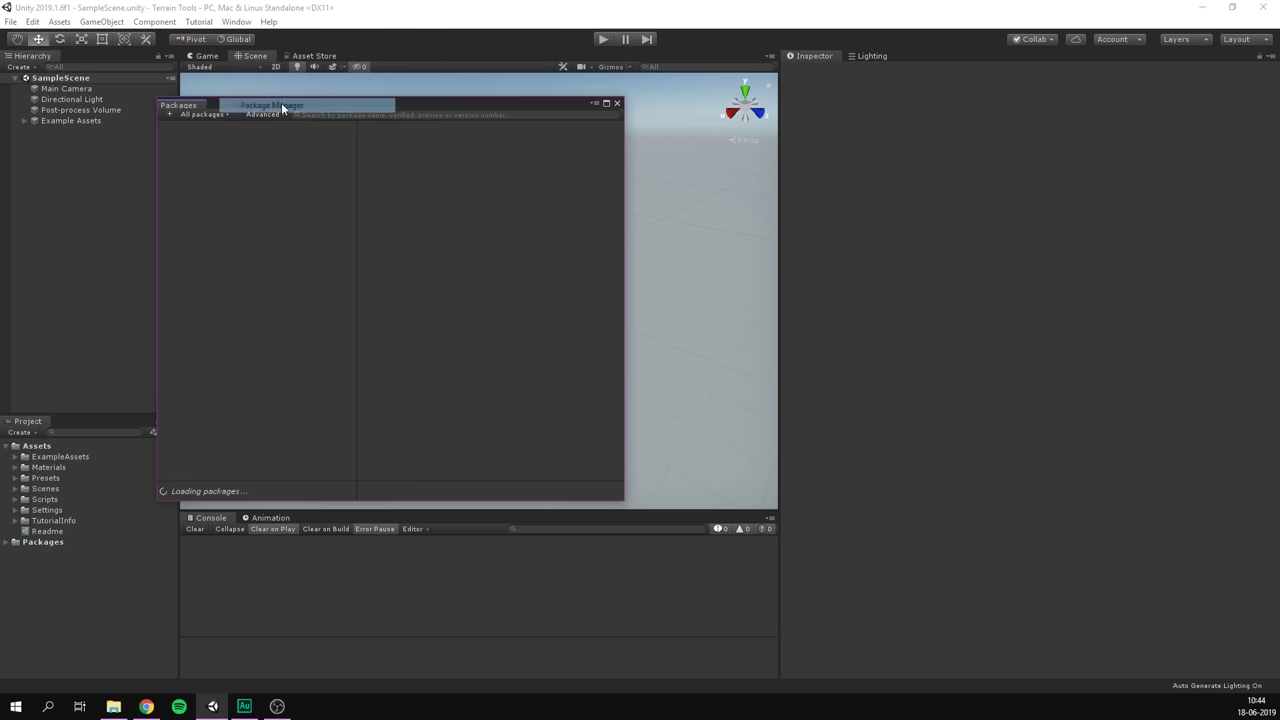
{"action": "left_click", "coordinate": [207, 114]}
{"action": "left_click", "coordinate": [216, 125]}
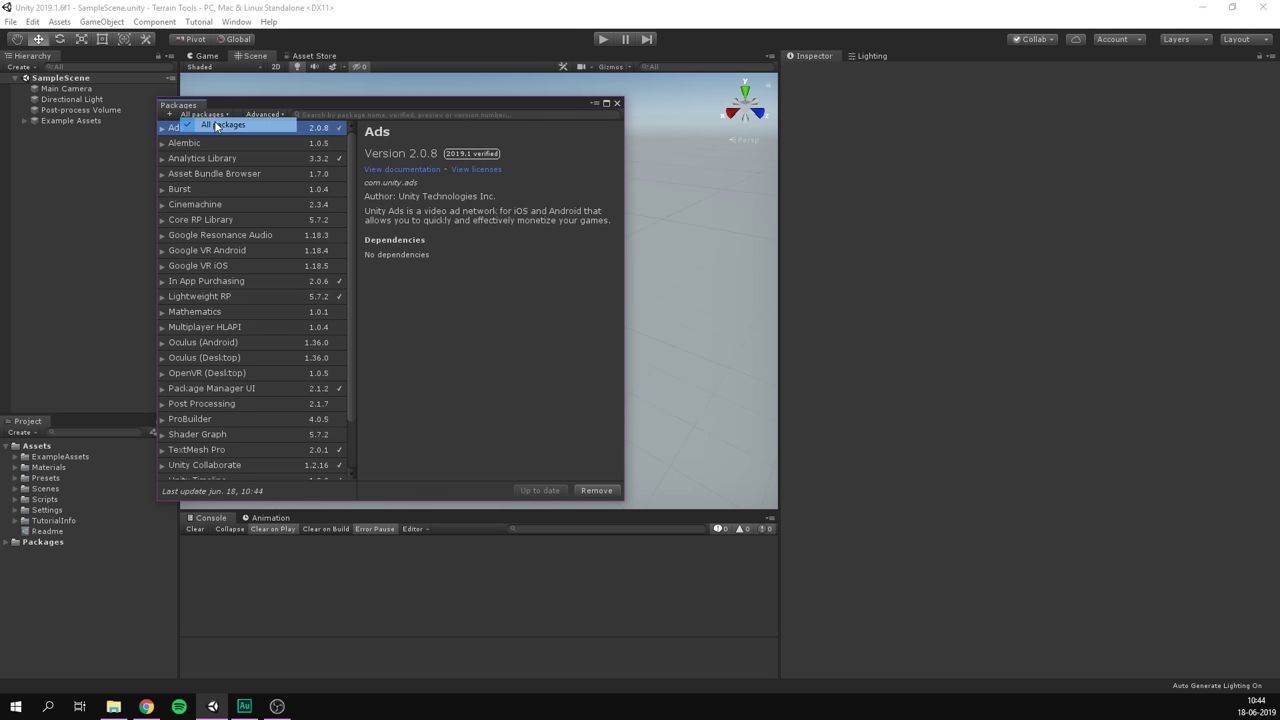
{"action": "left_click", "coordinate": [271, 114]}
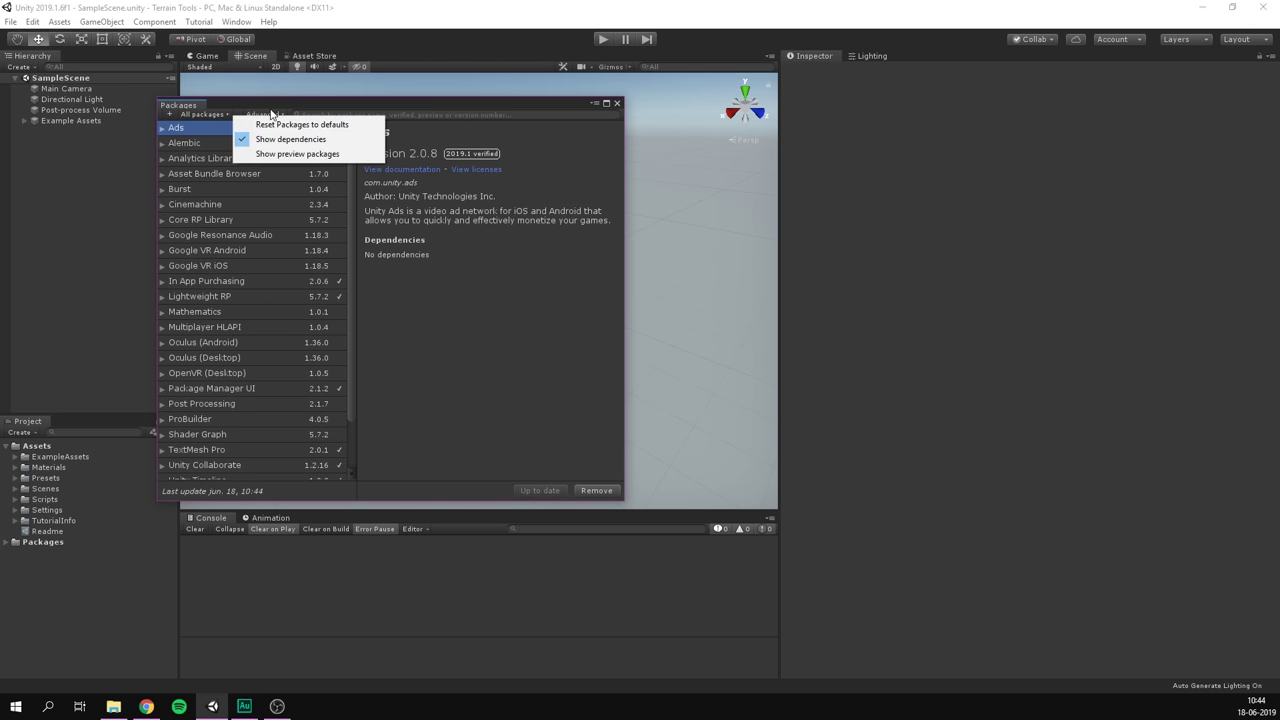
{"action": "left_click", "coordinate": [340, 155]}
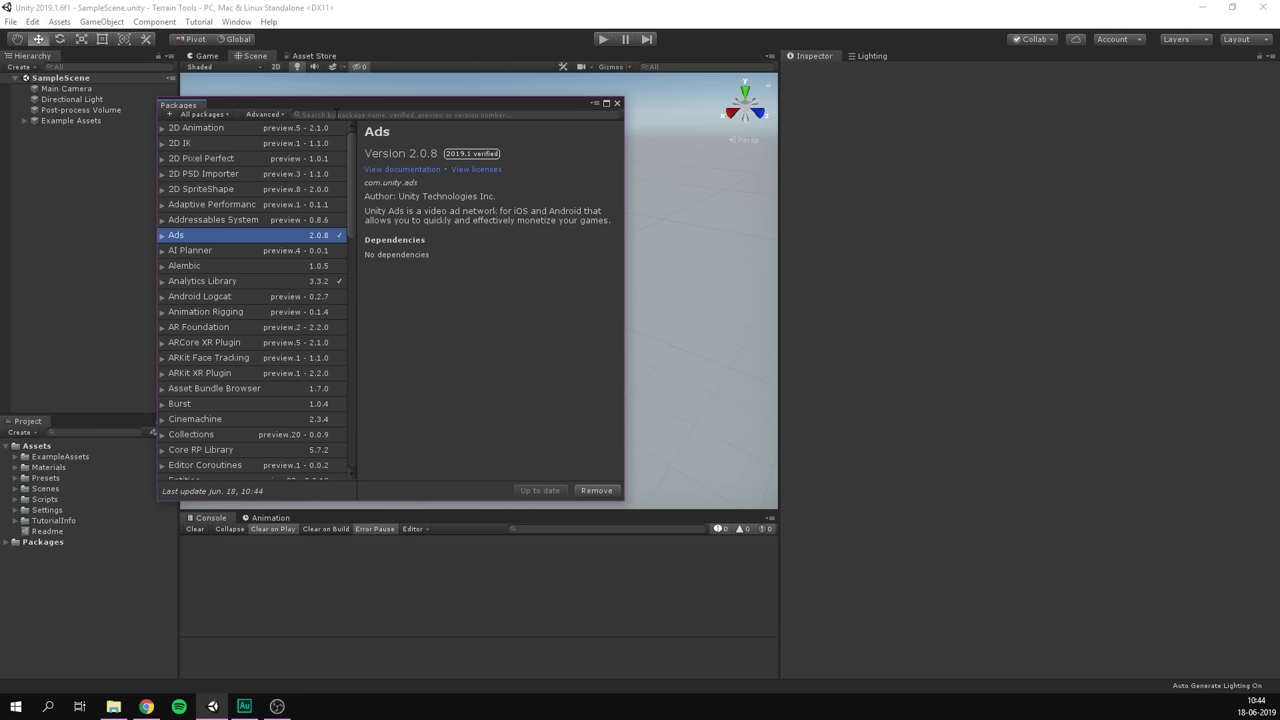
Search for 'terrain' and install the Terrain Tools 1.1.4 preview package.
{"action": "left_click", "coordinate": [337, 113]}
{"action": "type", "text": "terrai"}
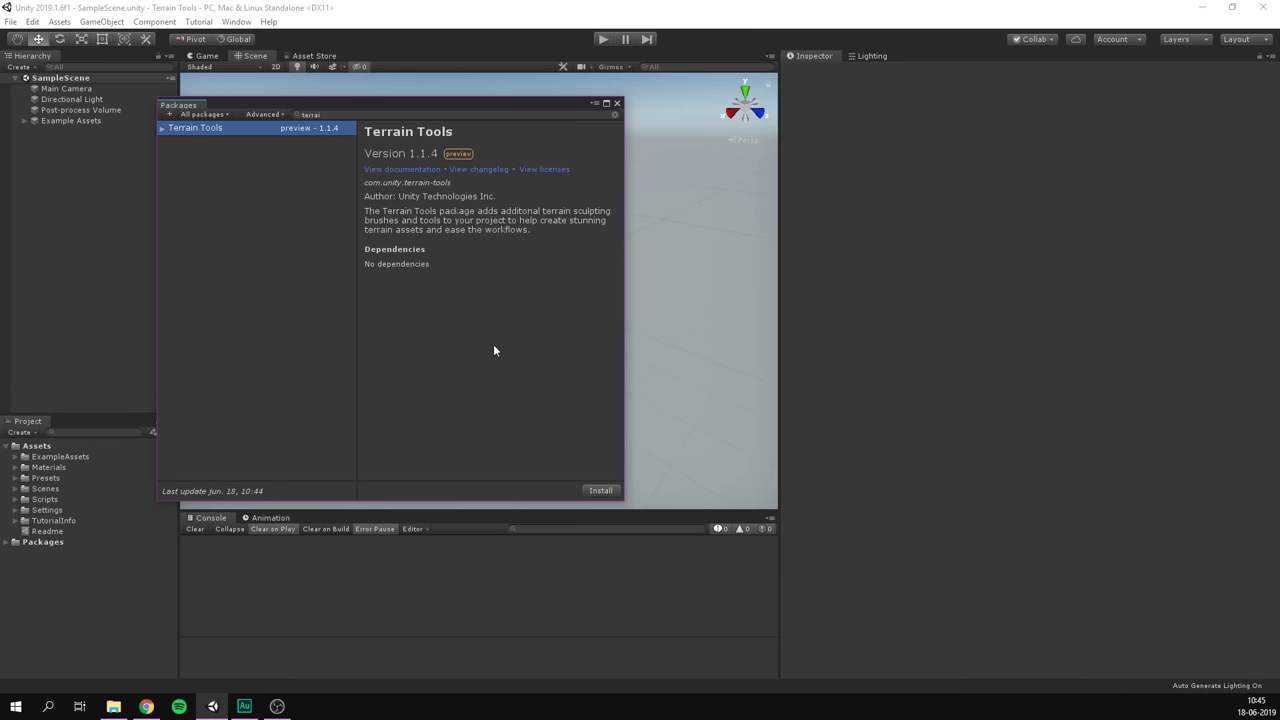
{"action": "left_click", "coordinate": [601, 490]}
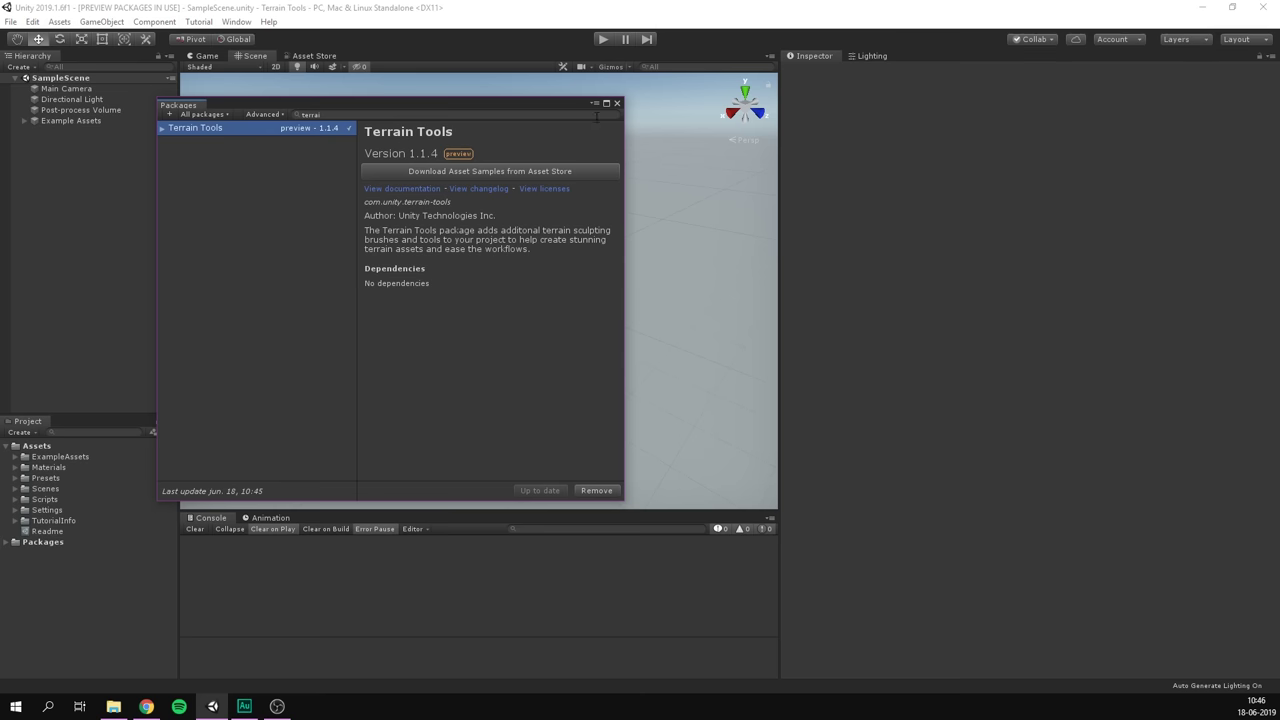
Close the Package Manager and load the Asset Store page.
{"action": "left_click", "coordinate": [616, 103]}
{"action": "left_click", "coordinate": [313, 56]}
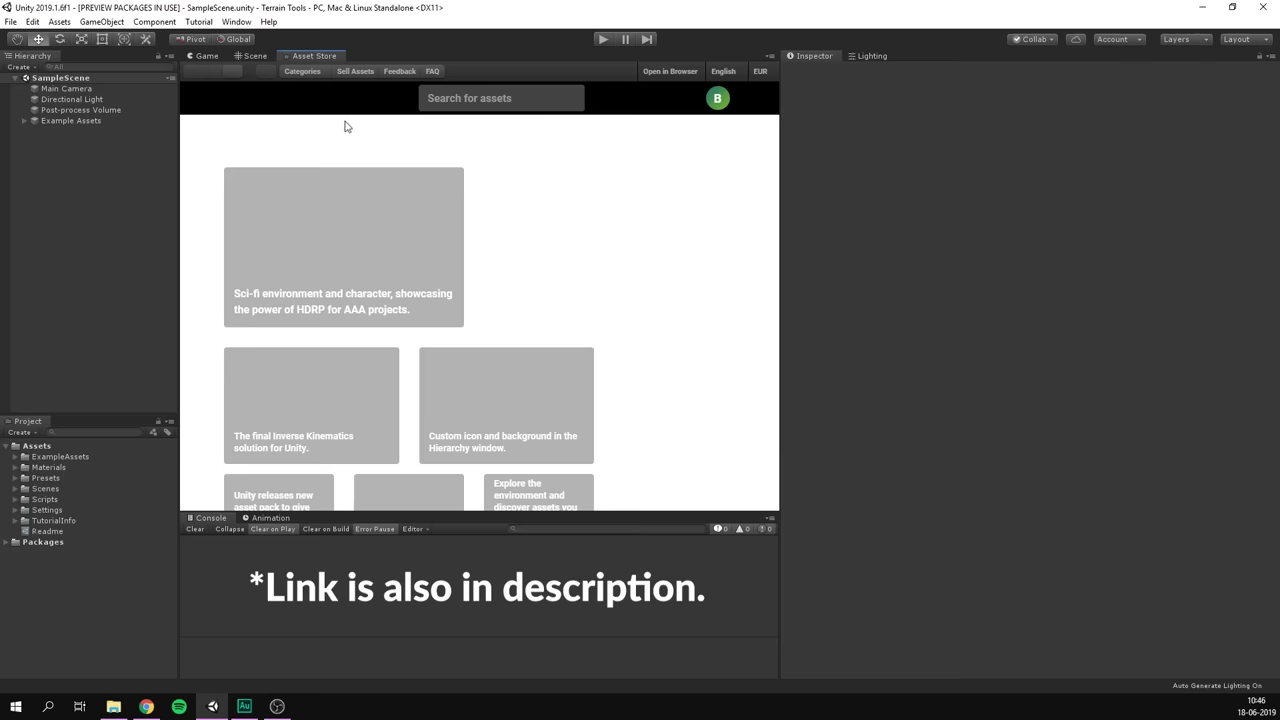
{"action": "left_click", "coordinate": [237, 22]}
{"action": "left_click", "coordinate": [260, 105]}
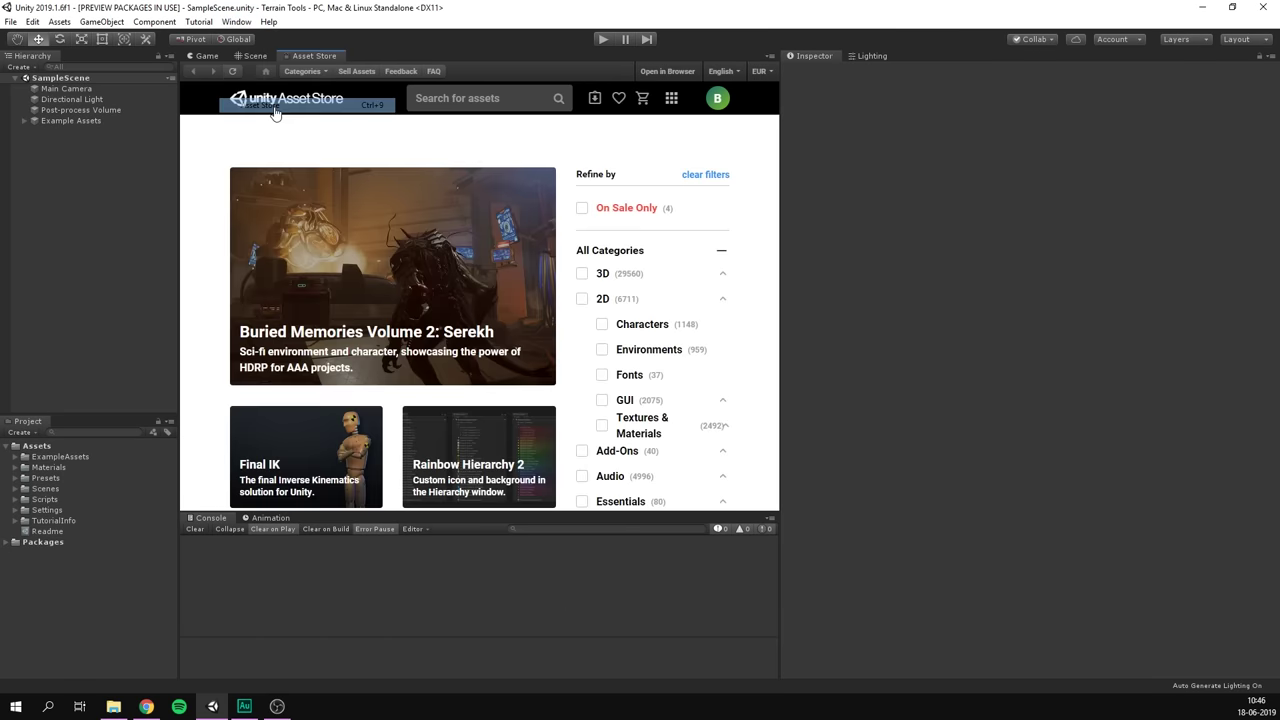
Find 'terrain sample assets', then download and import the Terrain Tools Sample Asset Pack.
{"action": "left_click", "coordinate": [430, 99]}
{"action": "type", "text": "t"}
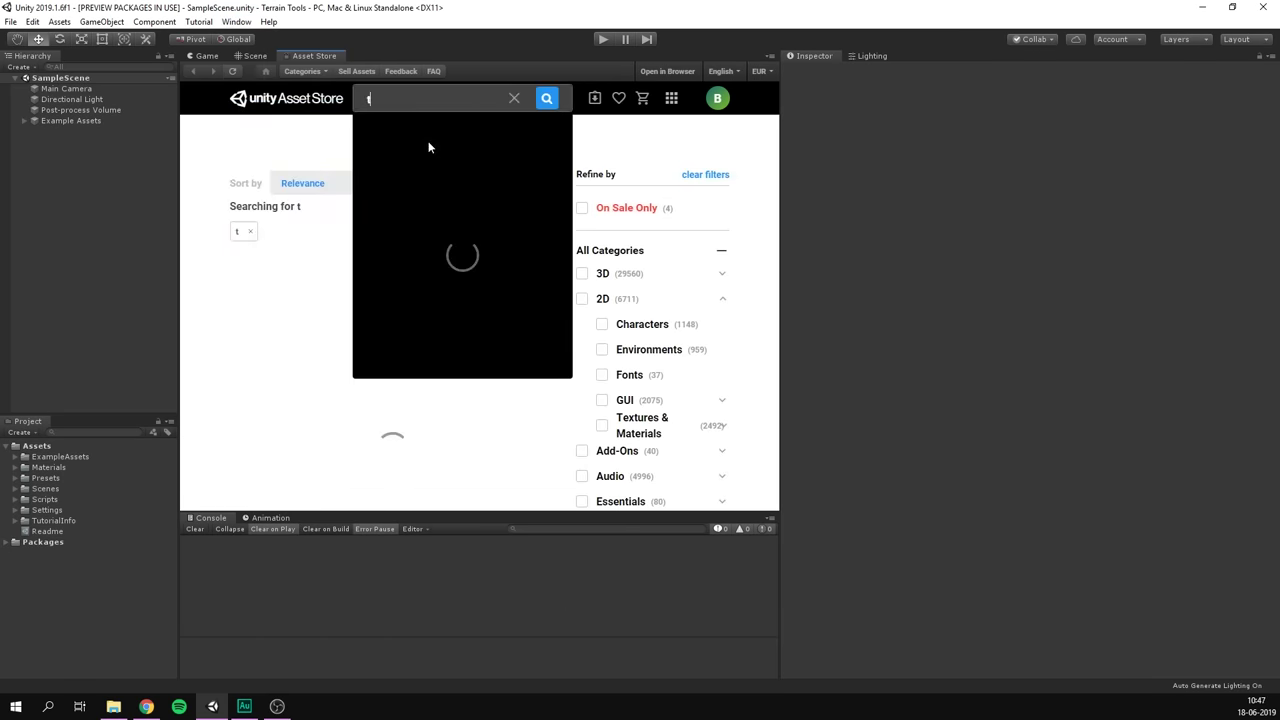
{"action": "type", "text": "errain sample assets"}
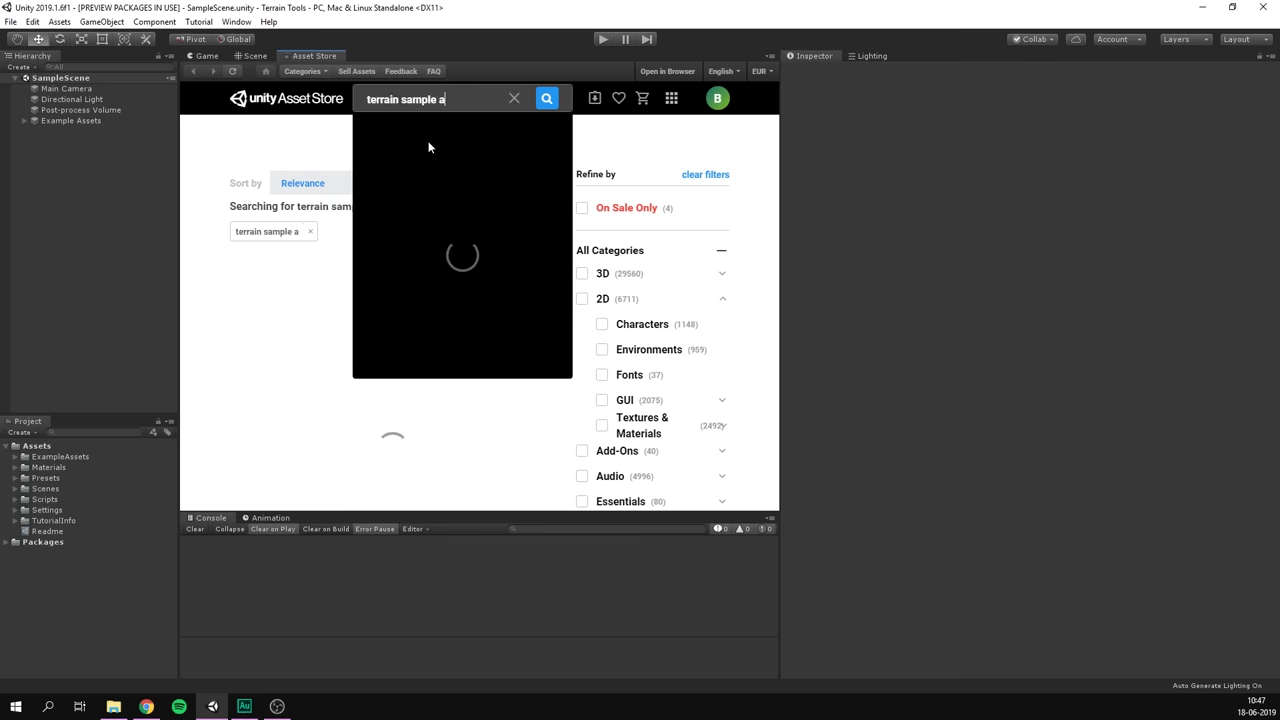
{"action": "key", "text": "Return"}
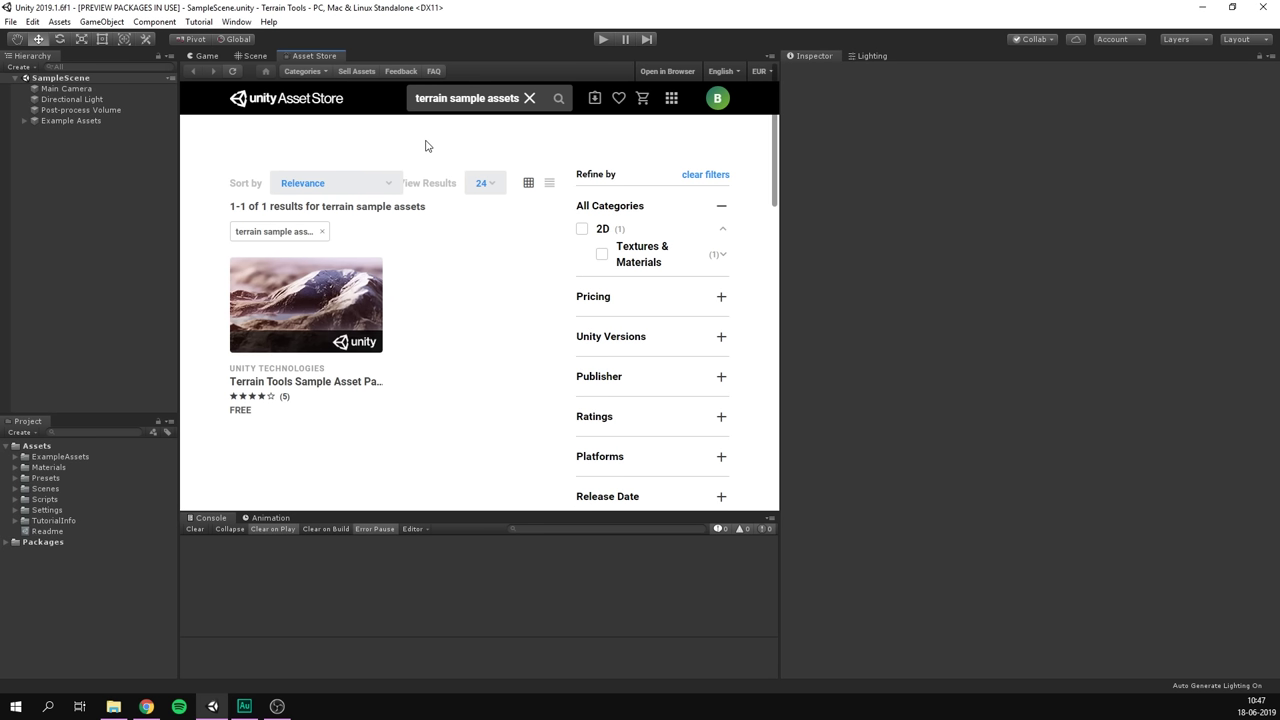
{"action": "left_click", "coordinate": [290, 342]}
{"action": "left_click", "coordinate": [700, 205]}
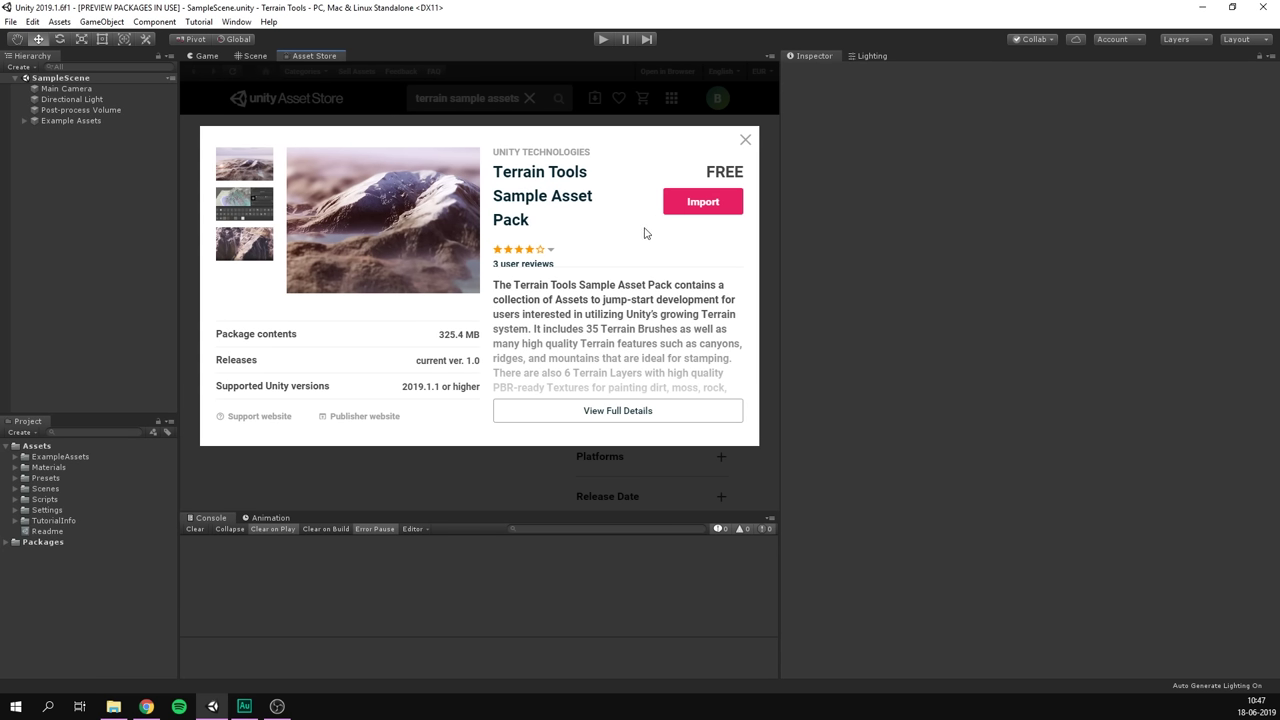
{"action": "left_click", "coordinate": [733, 472]}
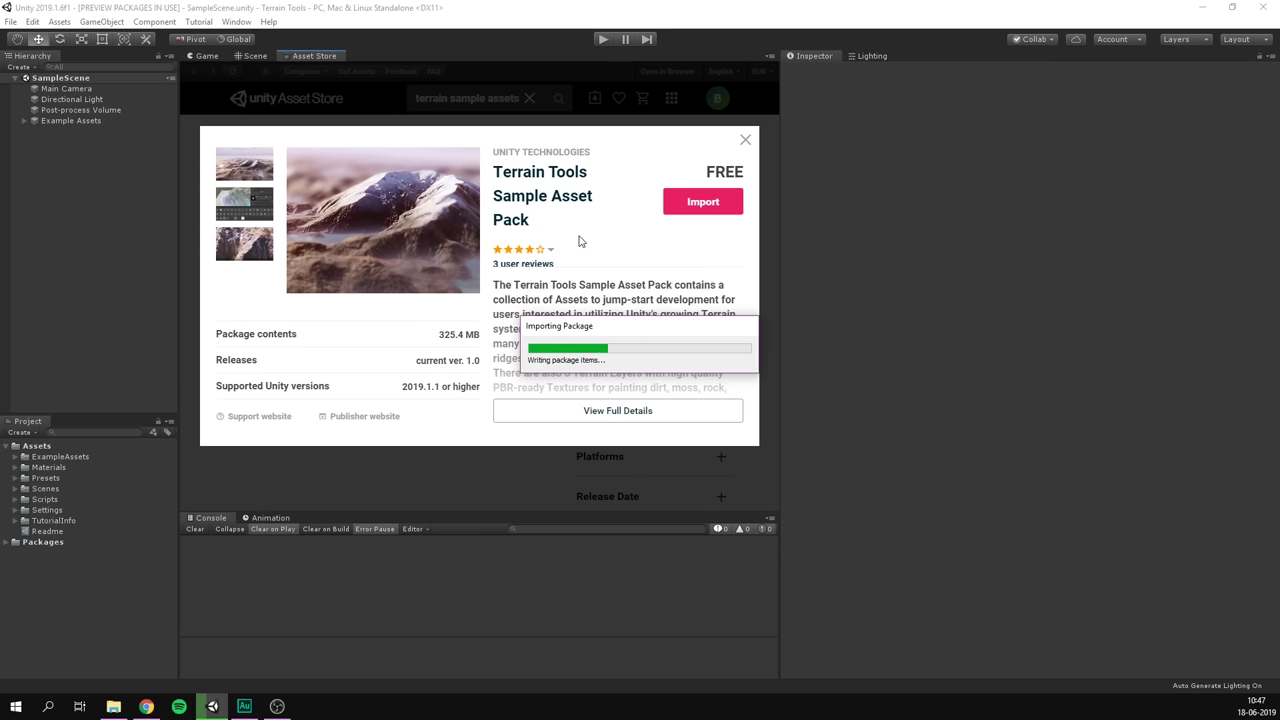
Browse Samples > Terrain Assets: the BrushTextures, TerrainBrushes and TerrainTextures folders.
{"action": "left_click", "coordinate": [255, 56]}
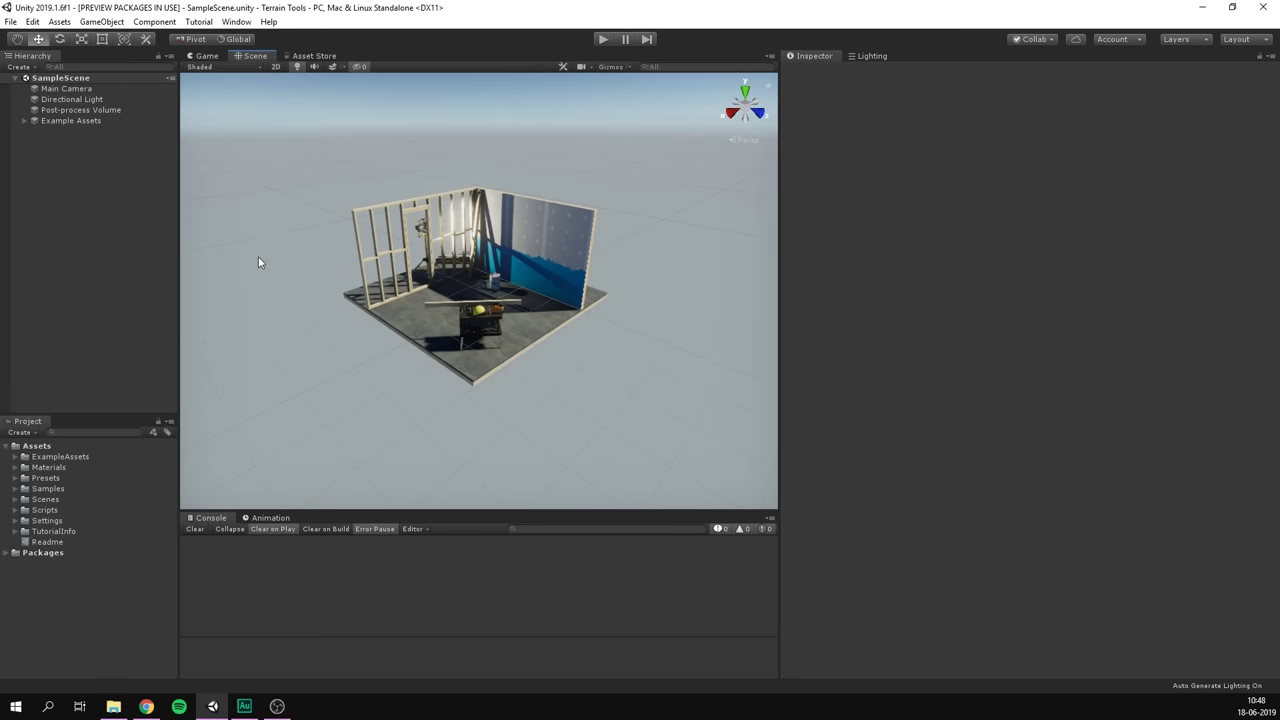
{"action": "left_click", "coordinate": [14, 489]}
{"action": "left_click", "coordinate": [24, 499]}
{"action": "left_click", "coordinate": [33, 510]}
{"action": "left_click", "coordinate": [43, 521]}
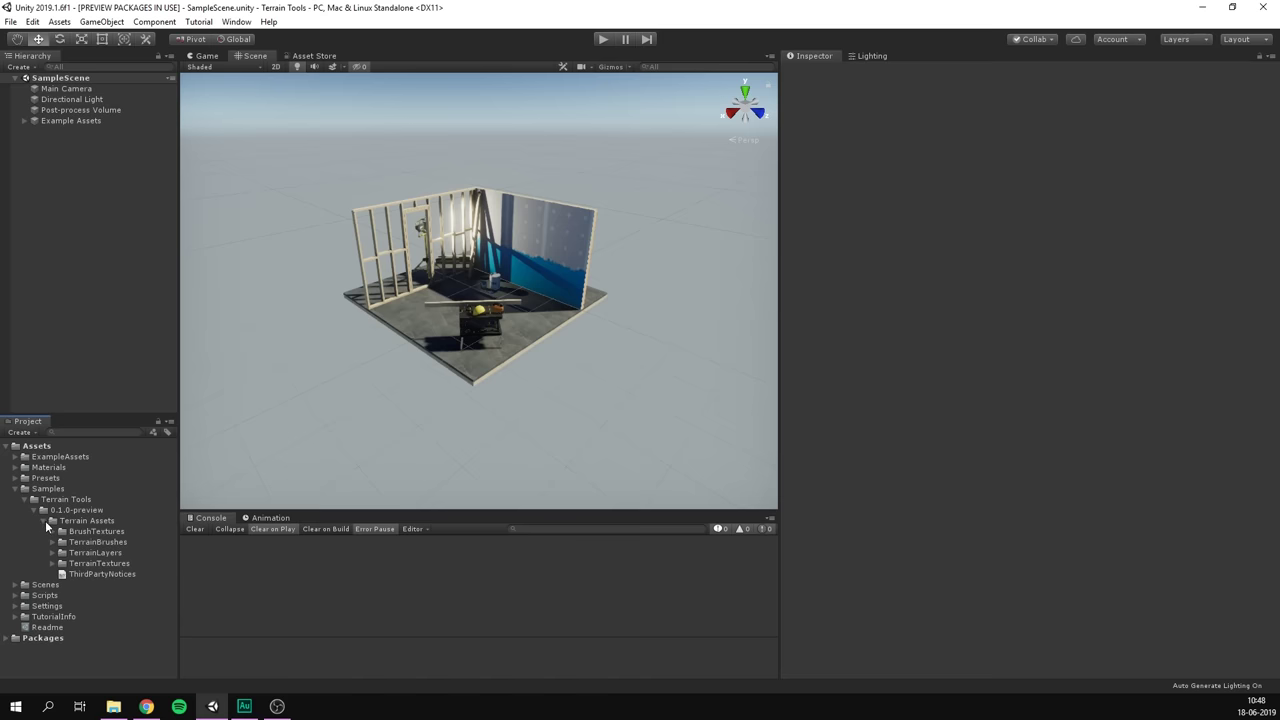
{"action": "left_click", "coordinate": [78, 532]}
{"action": "left_click", "coordinate": [141, 542]}
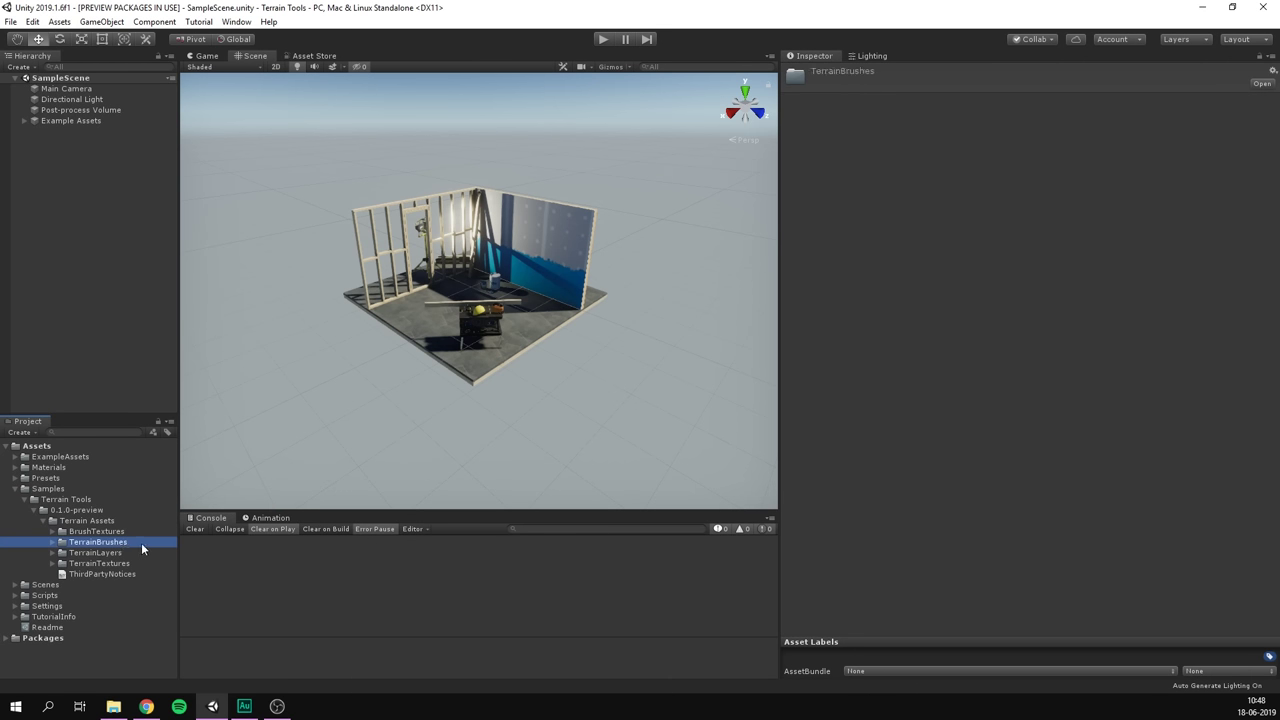
{"action": "left_click", "coordinate": [131, 563]}
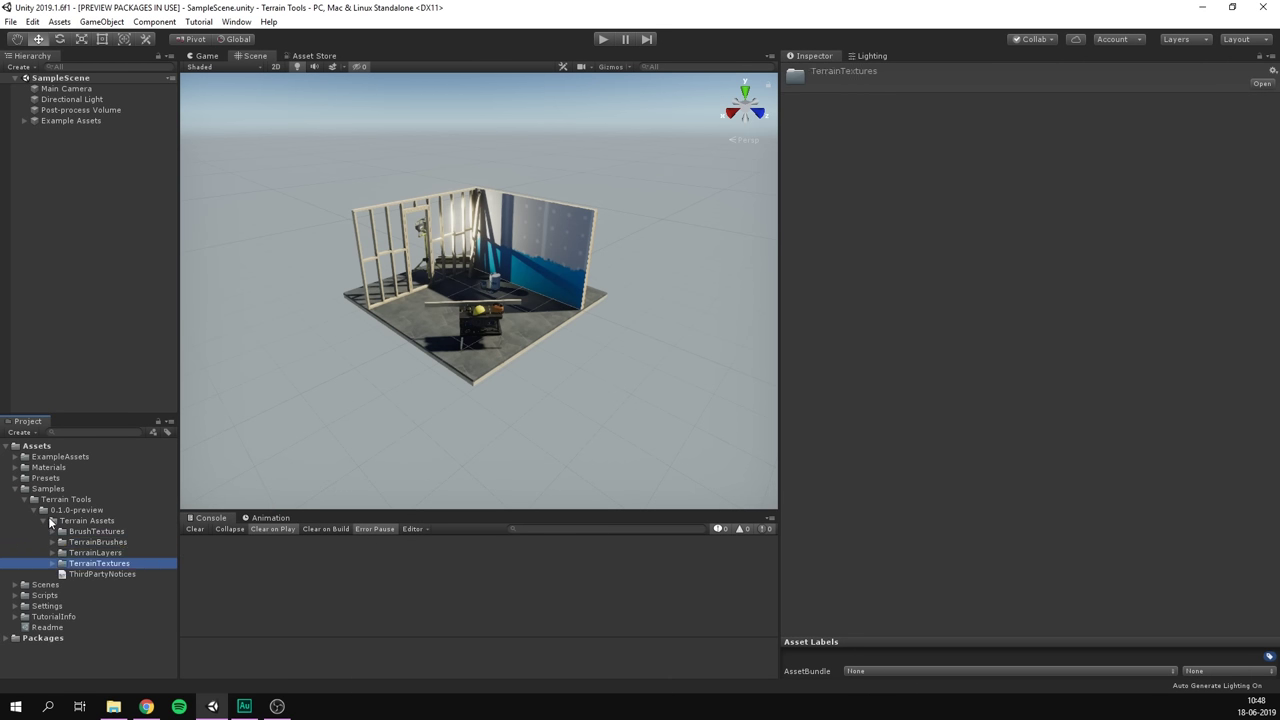
Add a 3D Object > Terrain to the scene from the Hierarchy.
{"action": "left_click", "coordinate": [16, 489]}
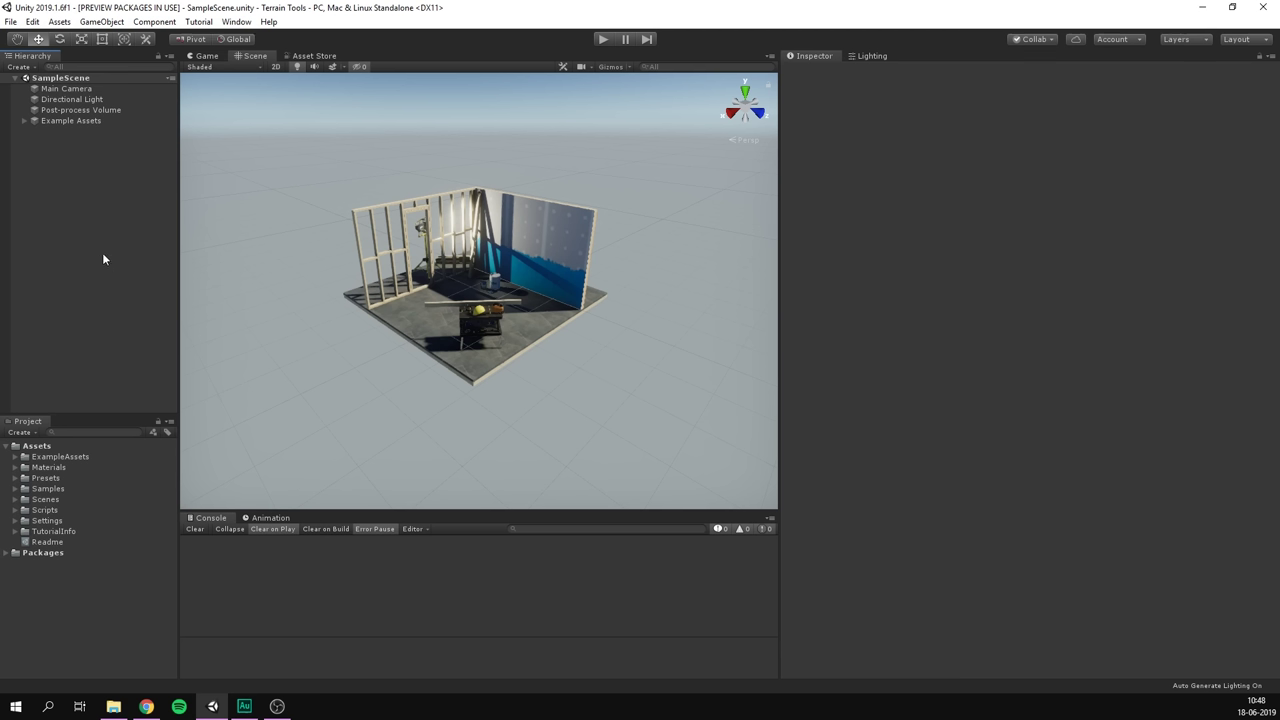
{"action": "right_click", "coordinate": [61, 196]}
{"action": "mouse_move", "coordinate": [150, 340]}
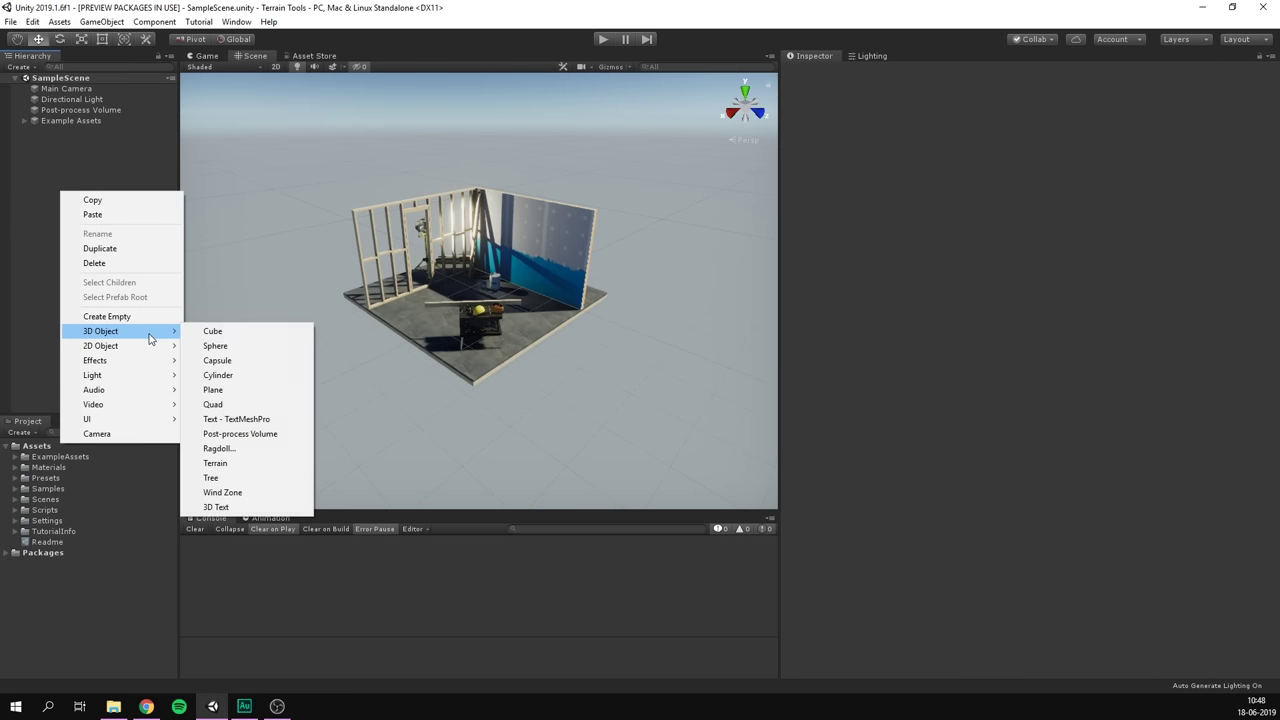
{"action": "left_click", "coordinate": [222, 465]}
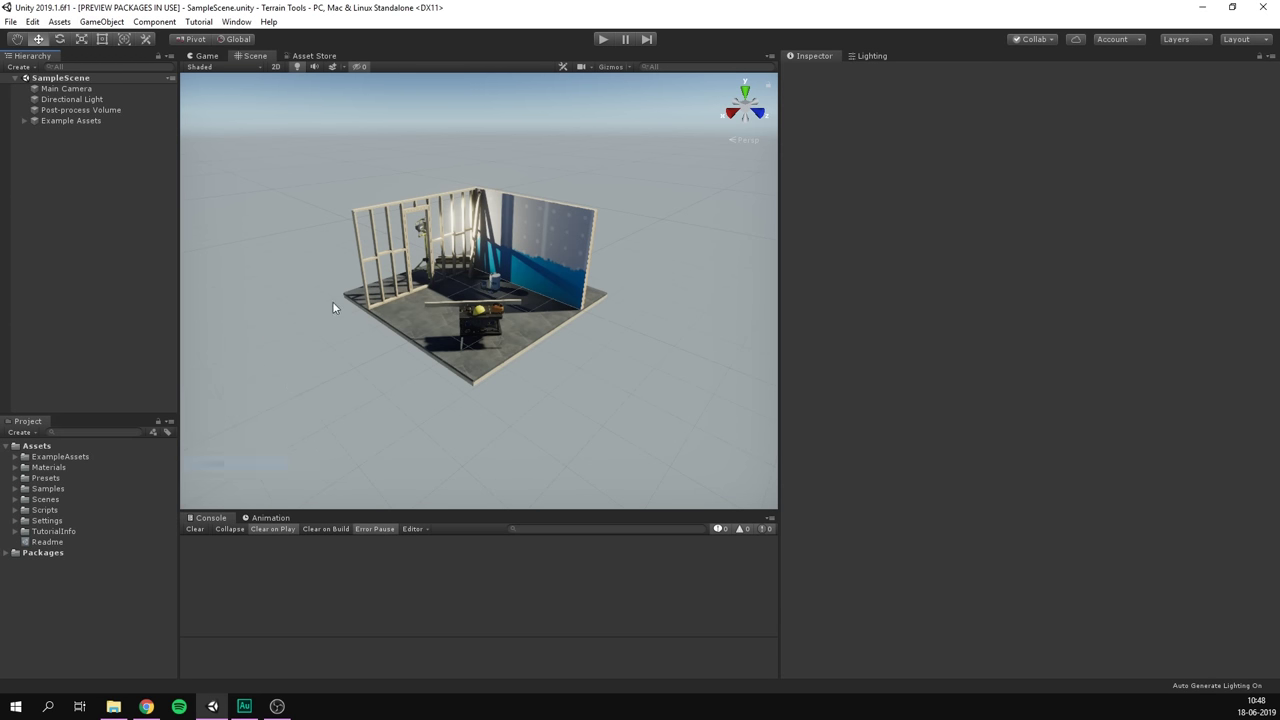
Deactivate the Example Assets room, then select and frame the new terrain.
{"action": "scroll", "coordinate": [348, 223], "scroll_direction": "down", "scroll_amount": 6}
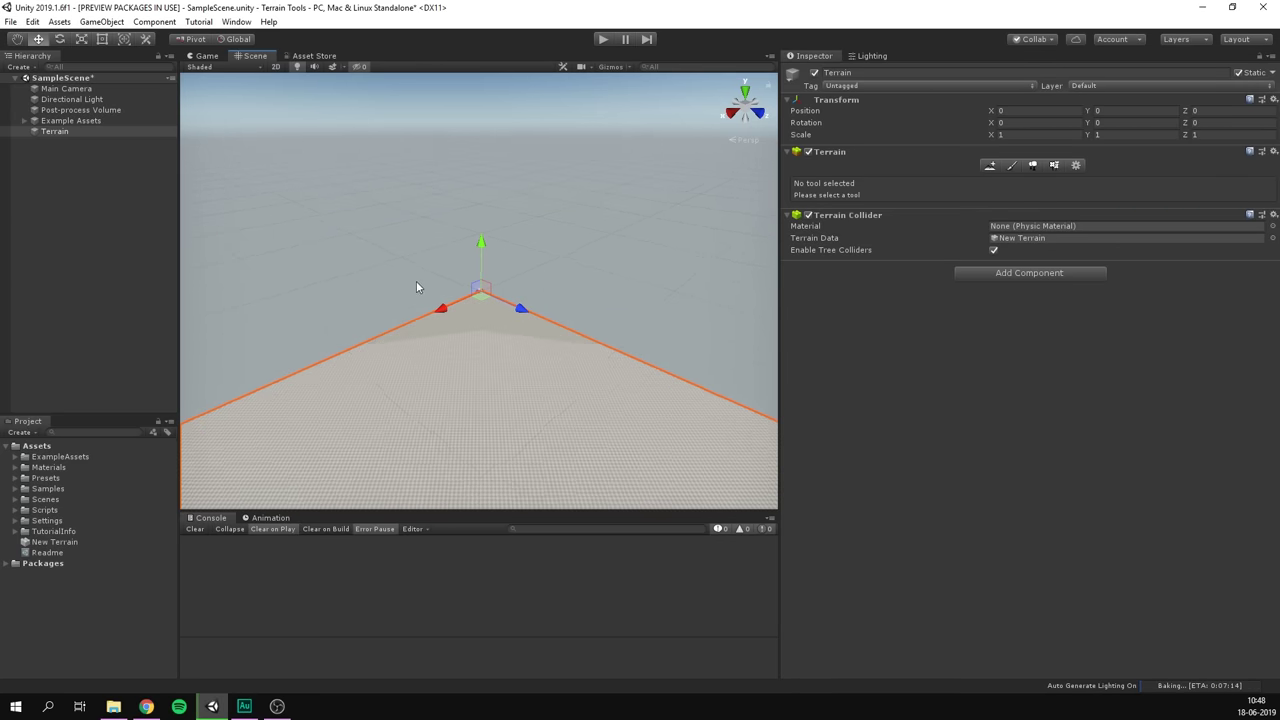
{"action": "double_click", "coordinate": [120, 121]}
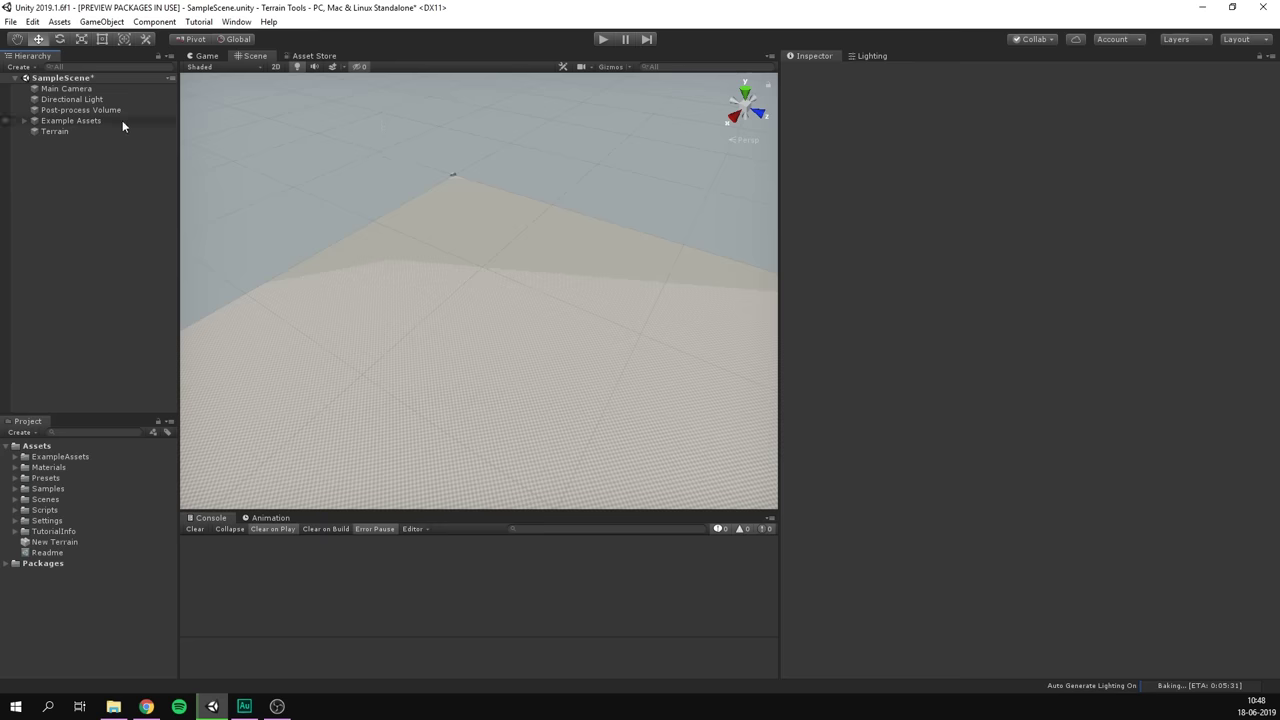
{"action": "key", "text": "alt+shift+a"}
{"action": "left_click", "coordinate": [440, 146]}
{"action": "left_click_drag", "start_coordinate": [445, 167], "coordinate": [560, 171], "text": "alt"}
{"action": "left_click", "coordinate": [560, 171]}
{"action": "key", "text": "f"}
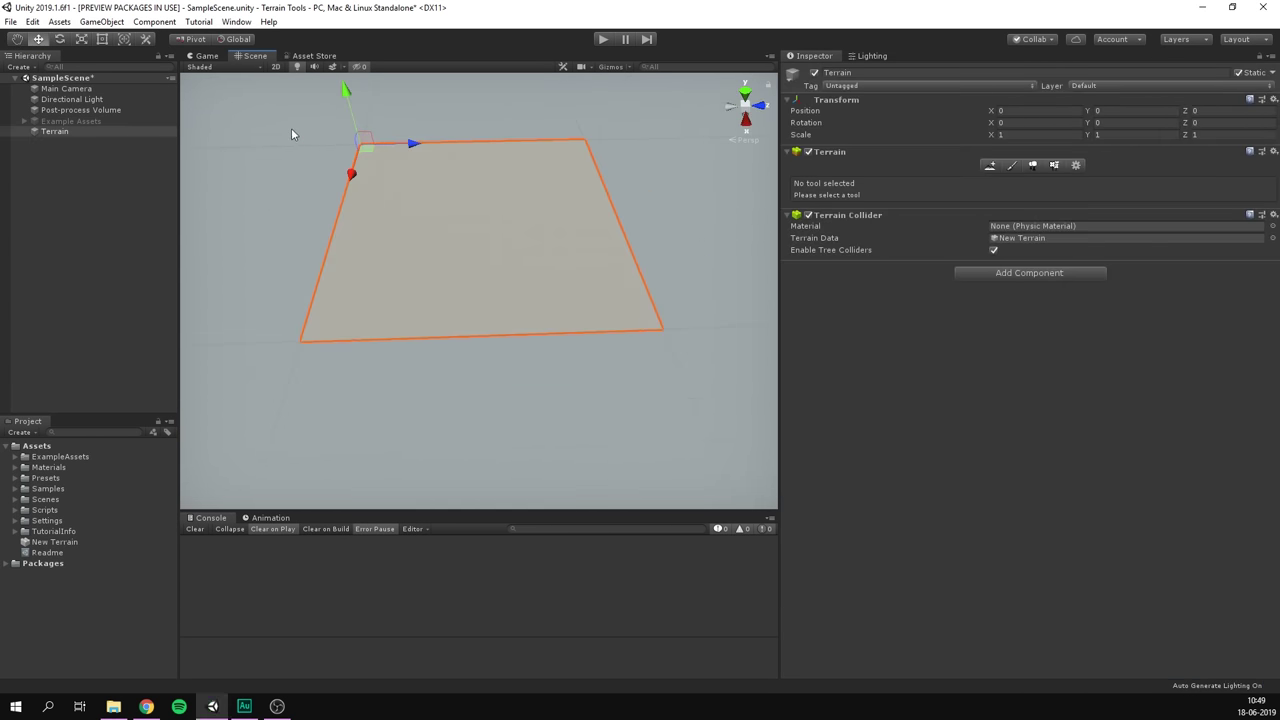
{"action": "left_click_drag", "start_coordinate": [289, 131], "coordinate": [287, 178], "text": "alt"}
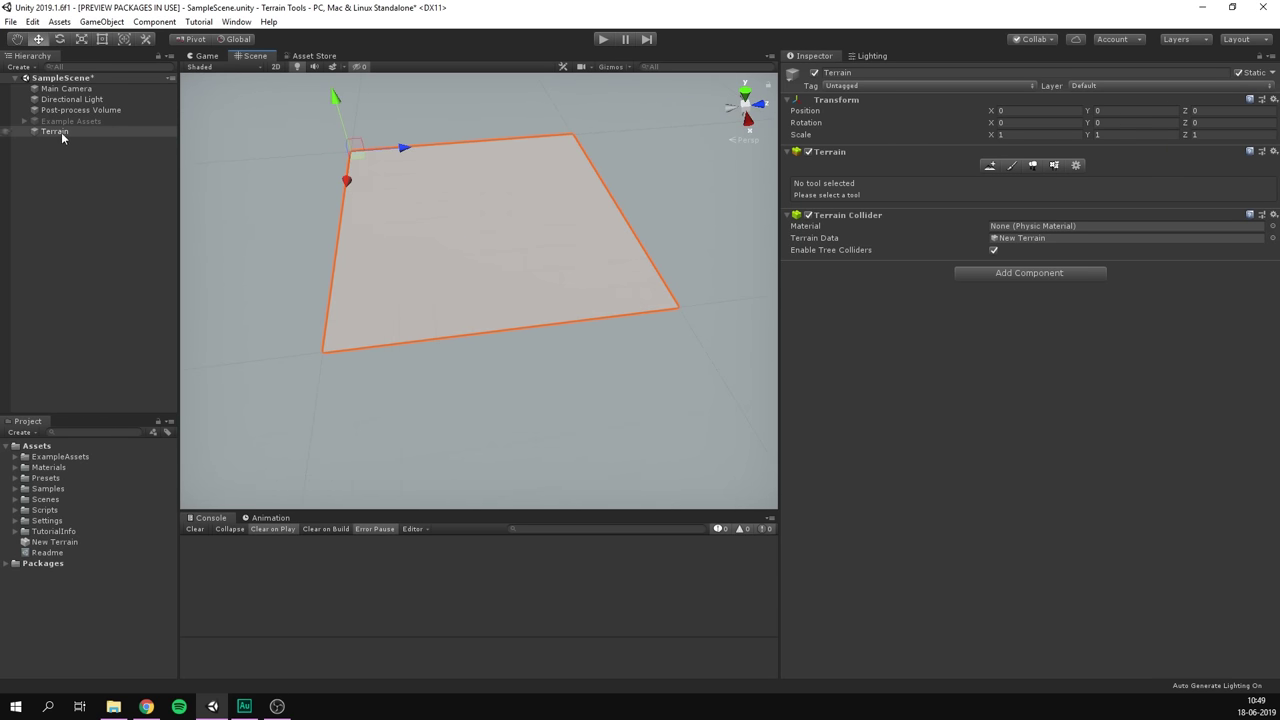
Delete the default terrain and create a 500 × 500 m terrain from the docked Terrain Toolbox.
{"action": "left_click", "coordinate": [62, 133]}
{"action": "key", "text": "Delete"}
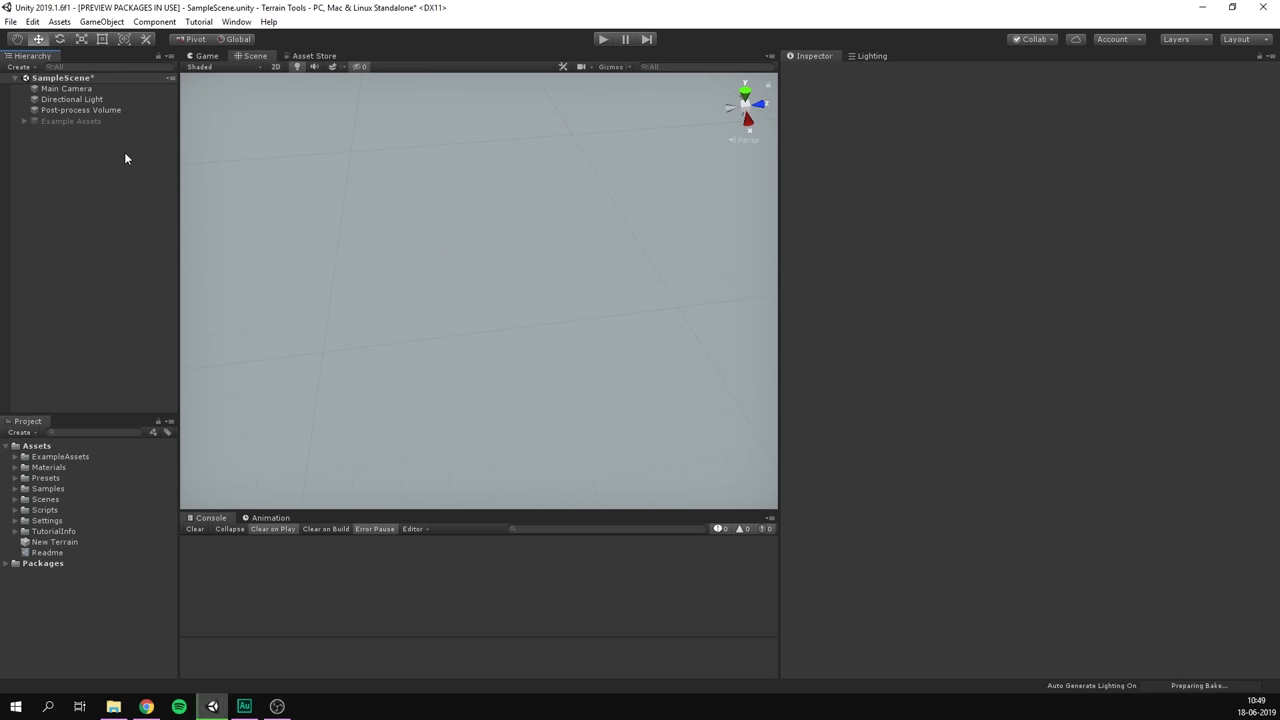
{"action": "left_click", "coordinate": [230, 22]}
{"action": "mouse_move", "coordinate": [255, 68]}
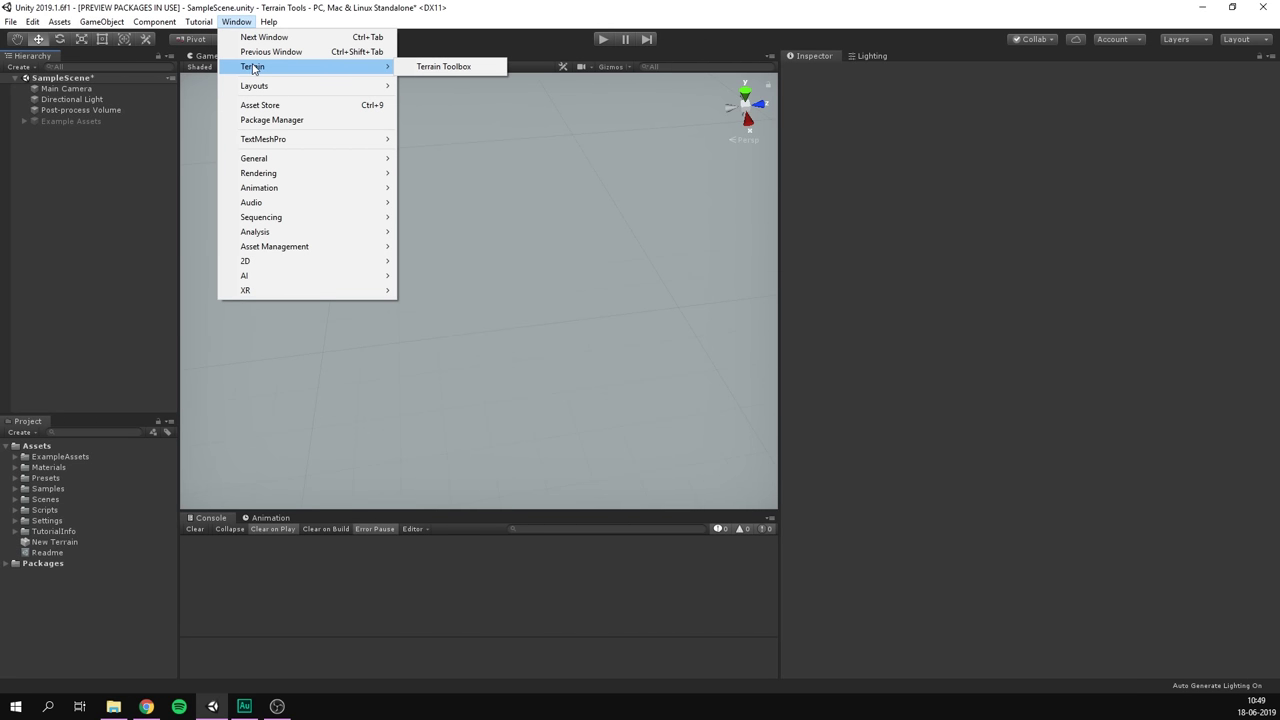
{"action": "left_click", "coordinate": [483, 70]}
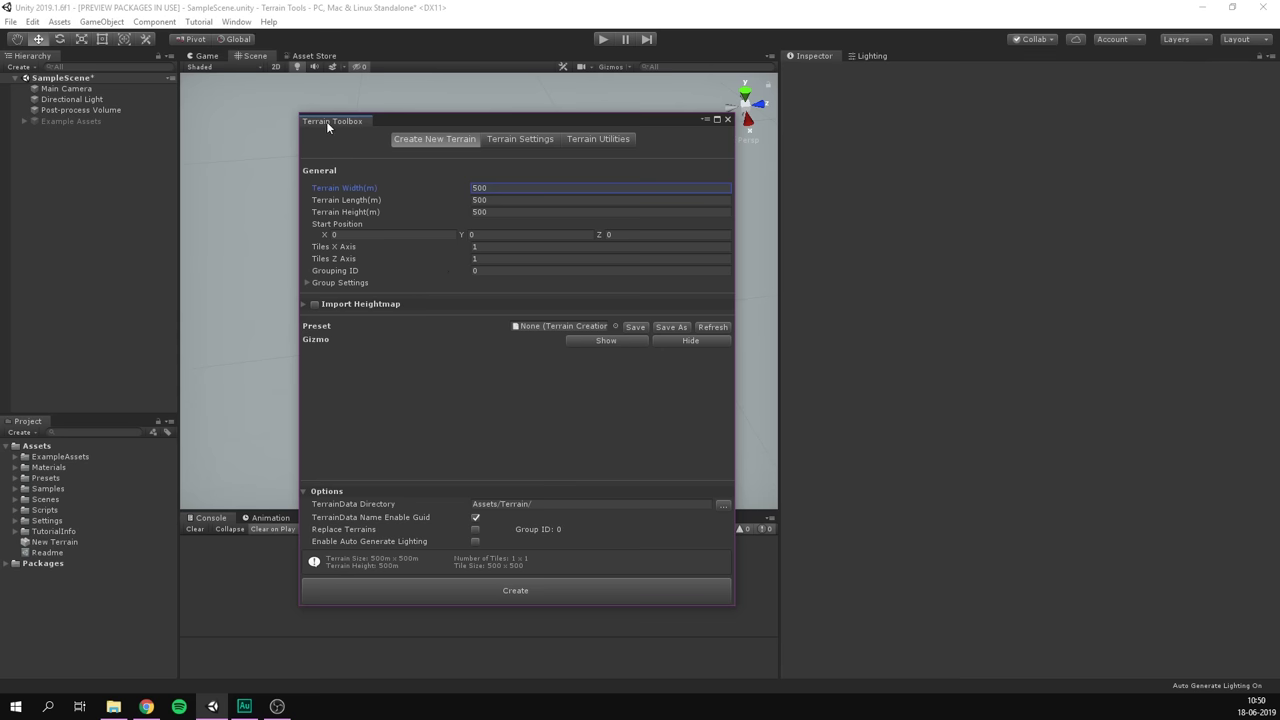
{"action": "left_click_drag", "start_coordinate": [326, 121], "coordinate": [855, 54]}
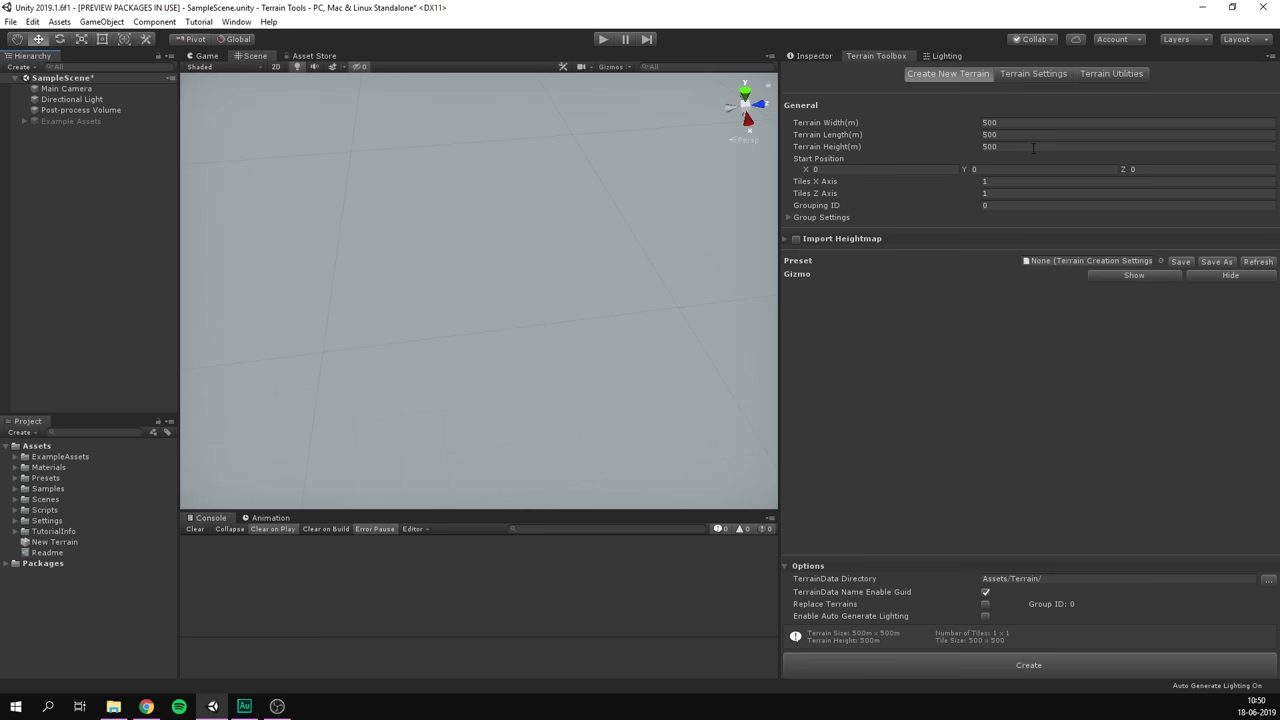
{"action": "left_click", "coordinate": [910, 667]}
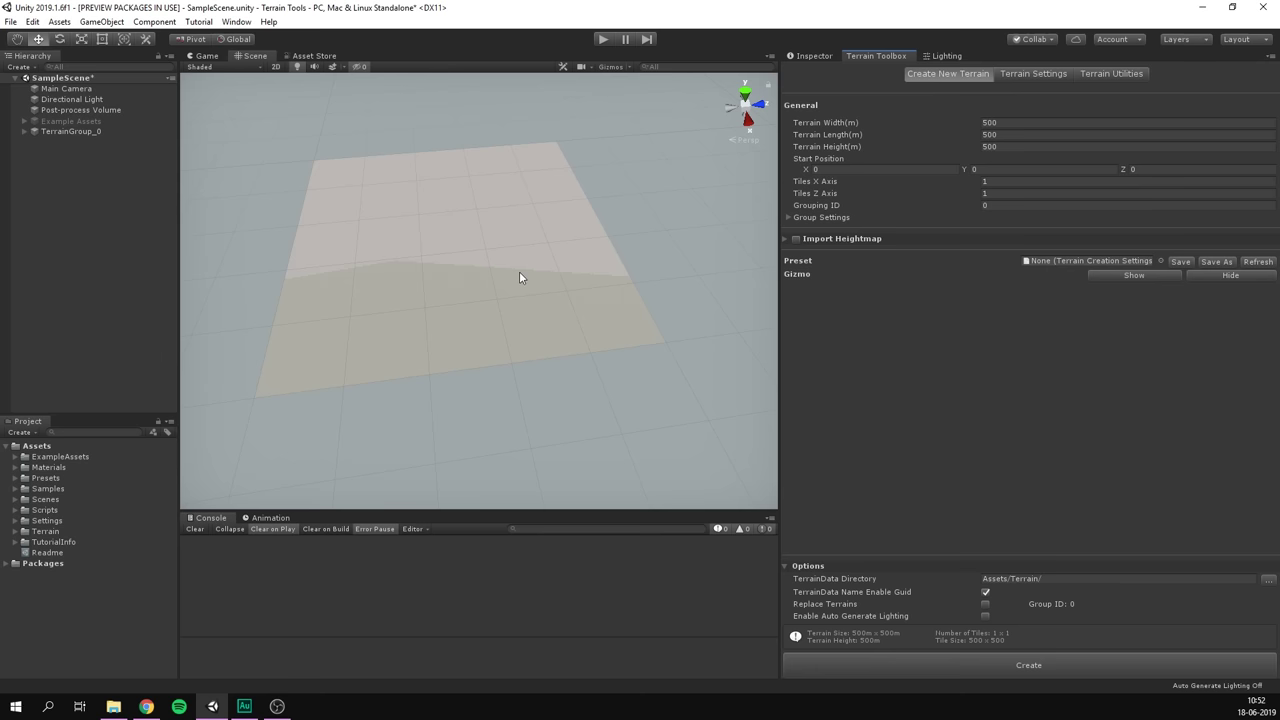
Inspect the generated terrain data asset, then select Terrain_0_0 under TerrainGroup_0.
{"action": "left_click", "coordinate": [825, 56]}
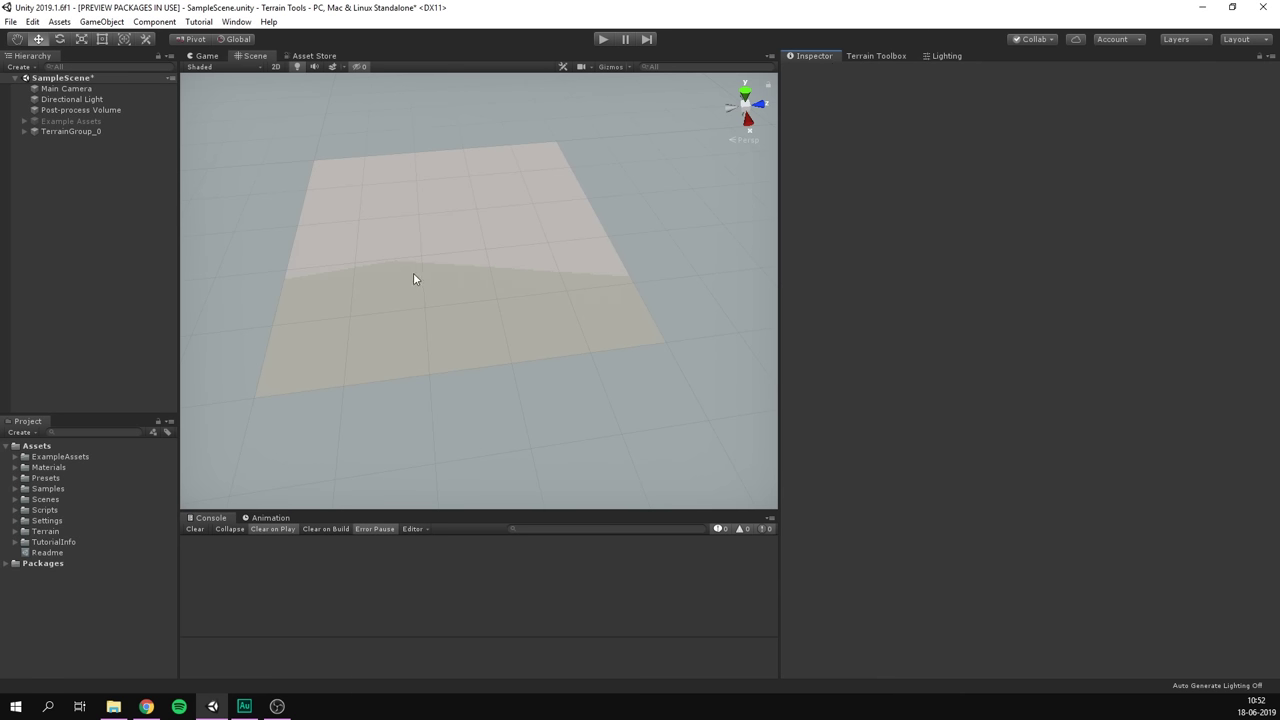
{"action": "left_click", "coordinate": [13, 533]}
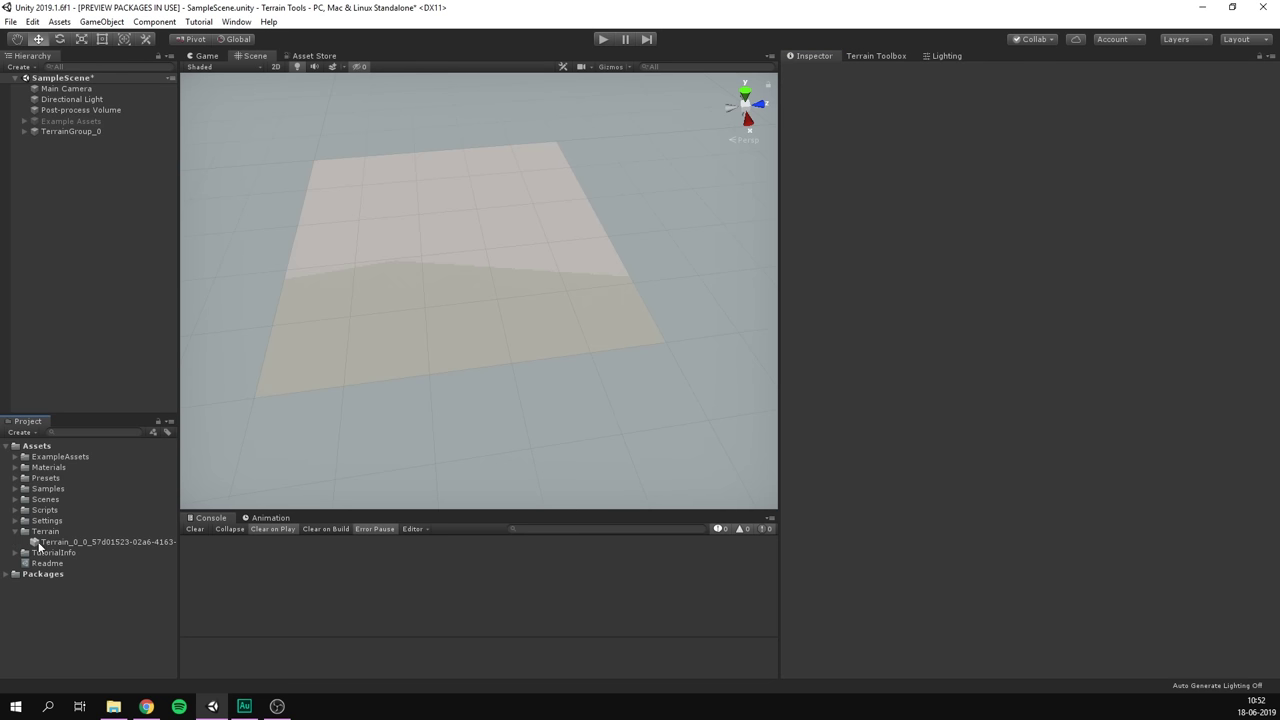
{"action": "left_click", "coordinate": [41, 544]}
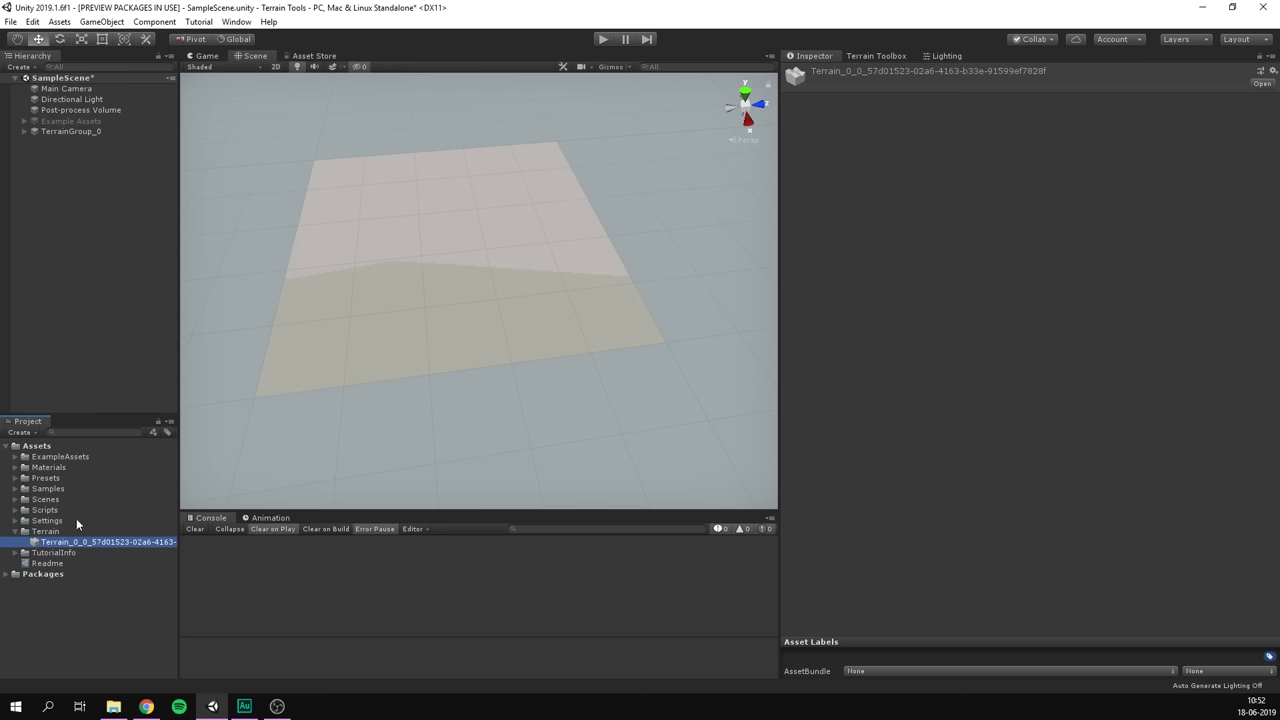
{"action": "left_click", "coordinate": [24, 132]}
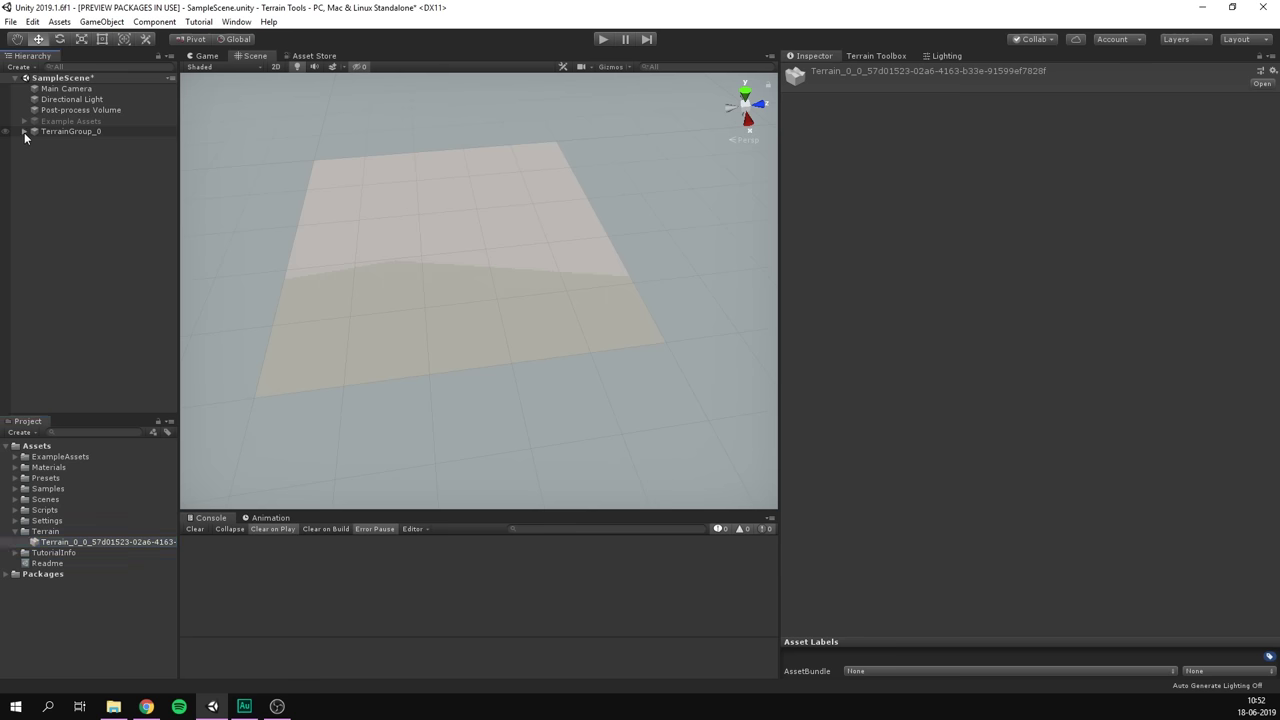
{"action": "left_click", "coordinate": [45, 142]}
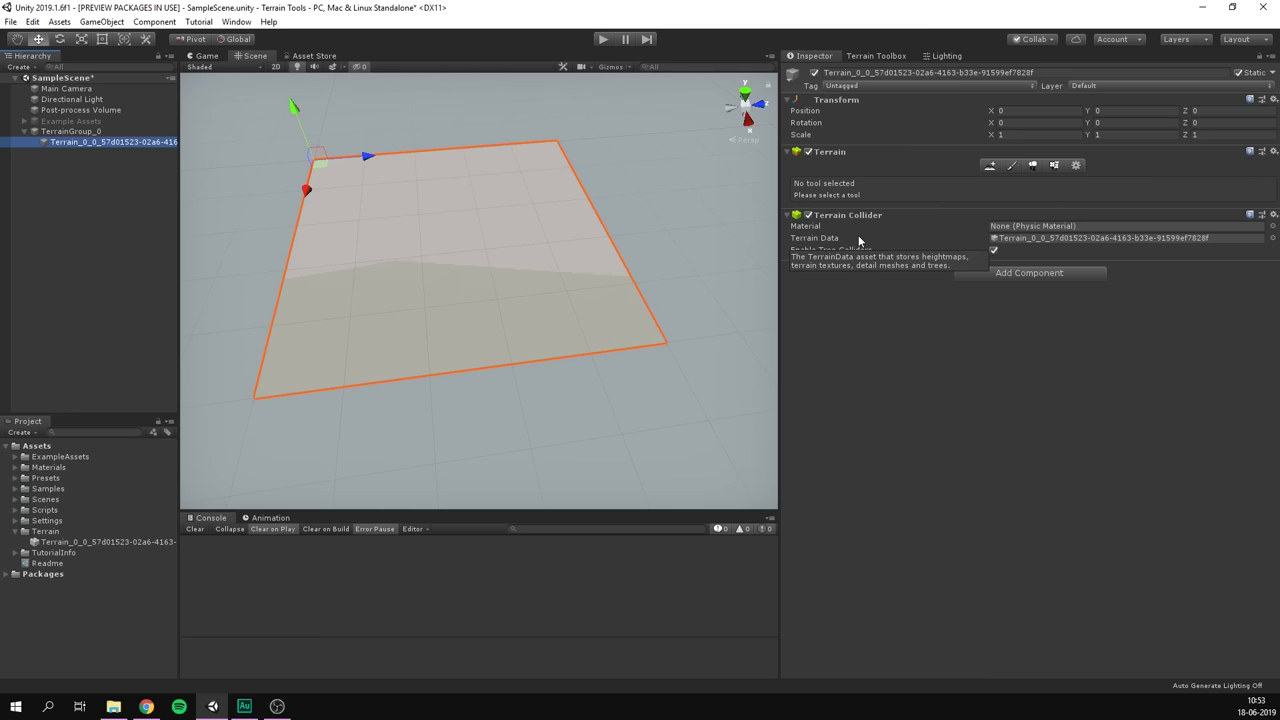
{"action": "middle_click_drag", "start_coordinate": [574, 170], "coordinate": [587, 164]}
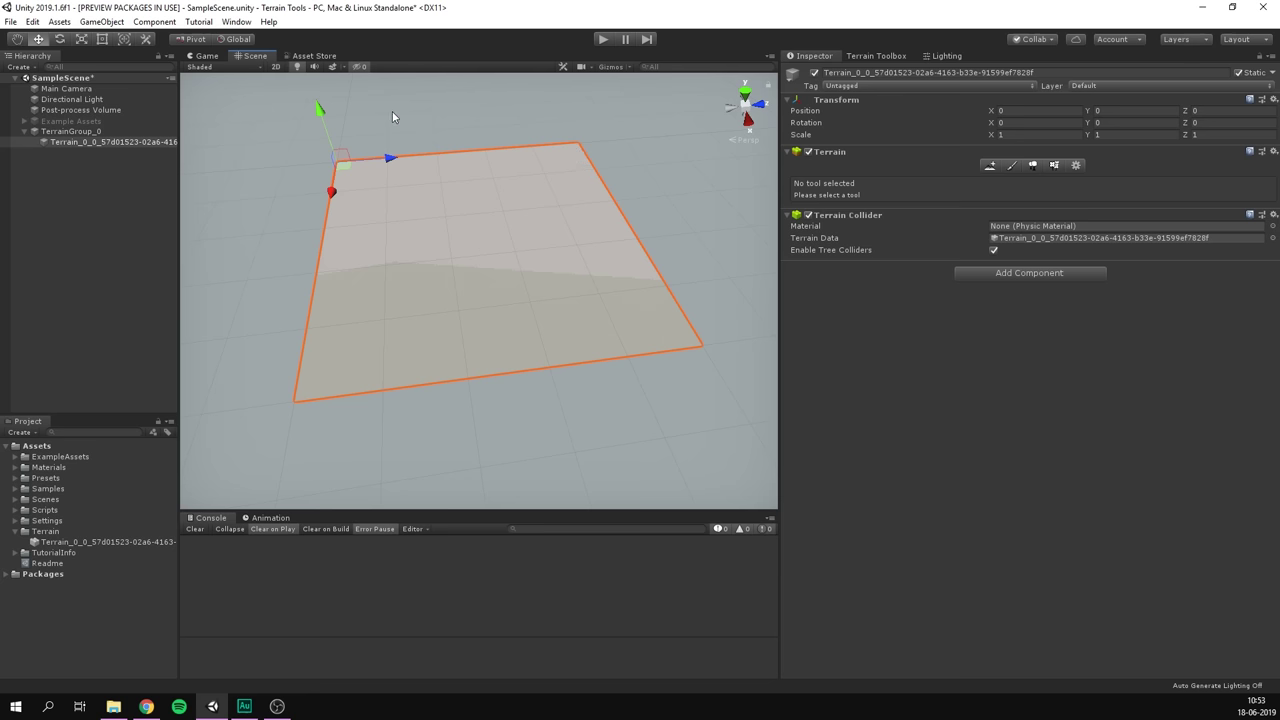
{"action": "left_click", "coordinate": [339, 67]}
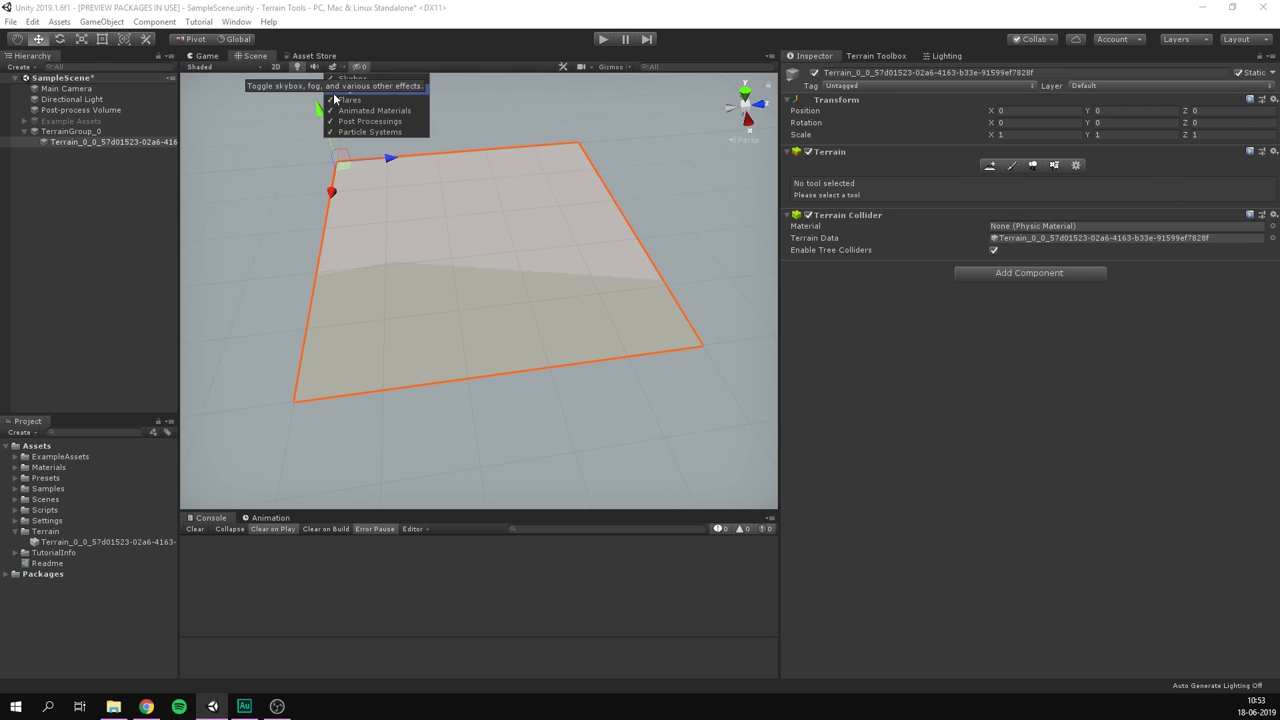
{"action": "left_click", "coordinate": [364, 89]}
{"action": "left_click", "coordinate": [364, 89]}
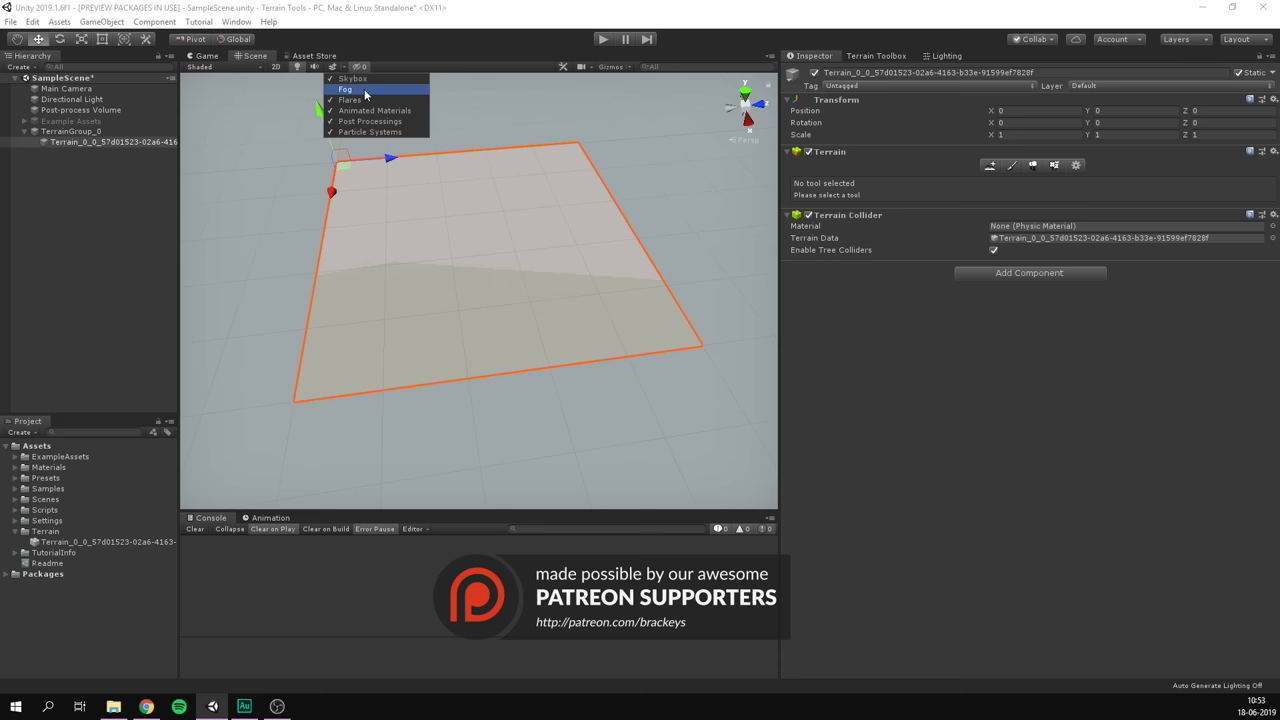
{"action": "left_click", "coordinate": [448, 46]}
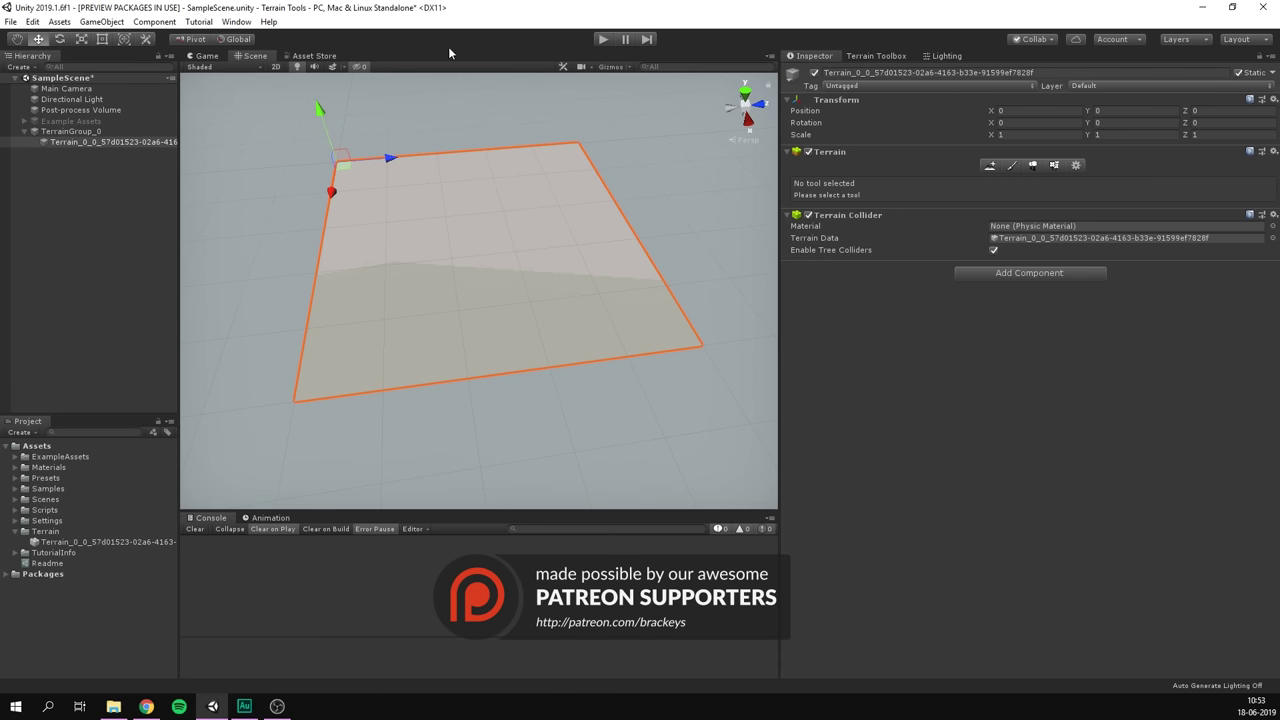
{"action": "left_click", "coordinate": [943, 56]}
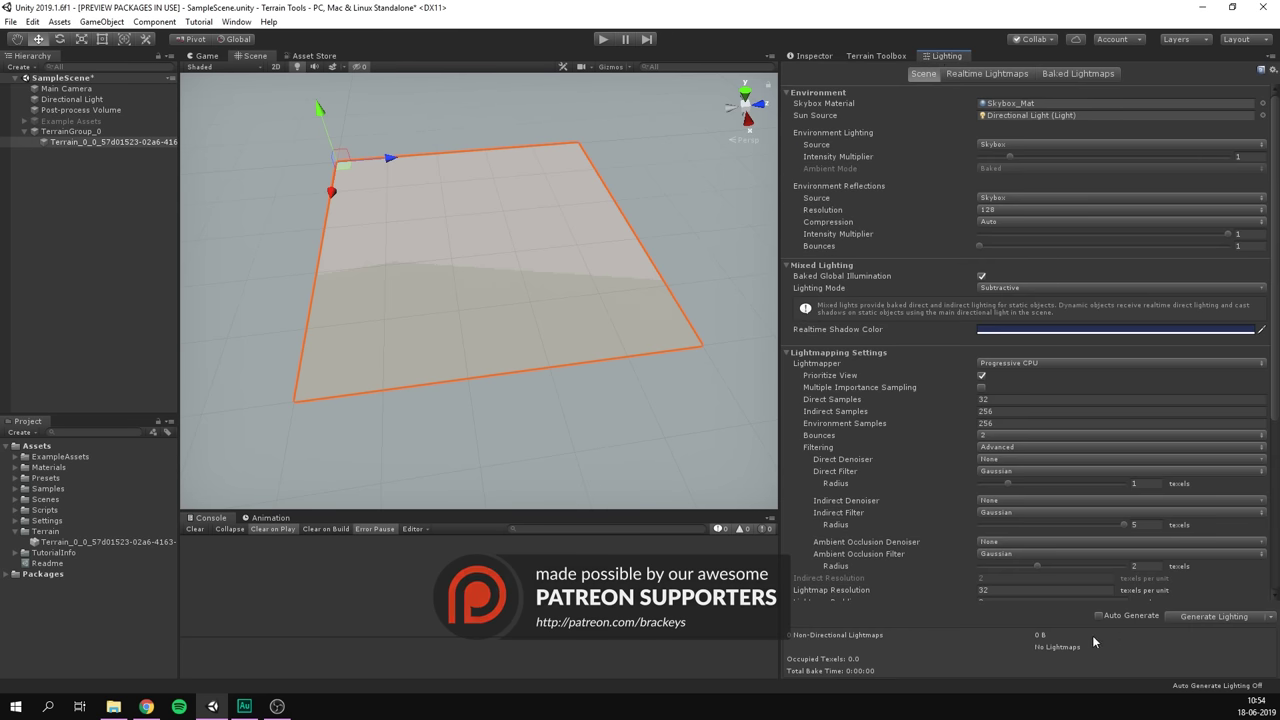
{"action": "left_click", "coordinate": [806, 56]}
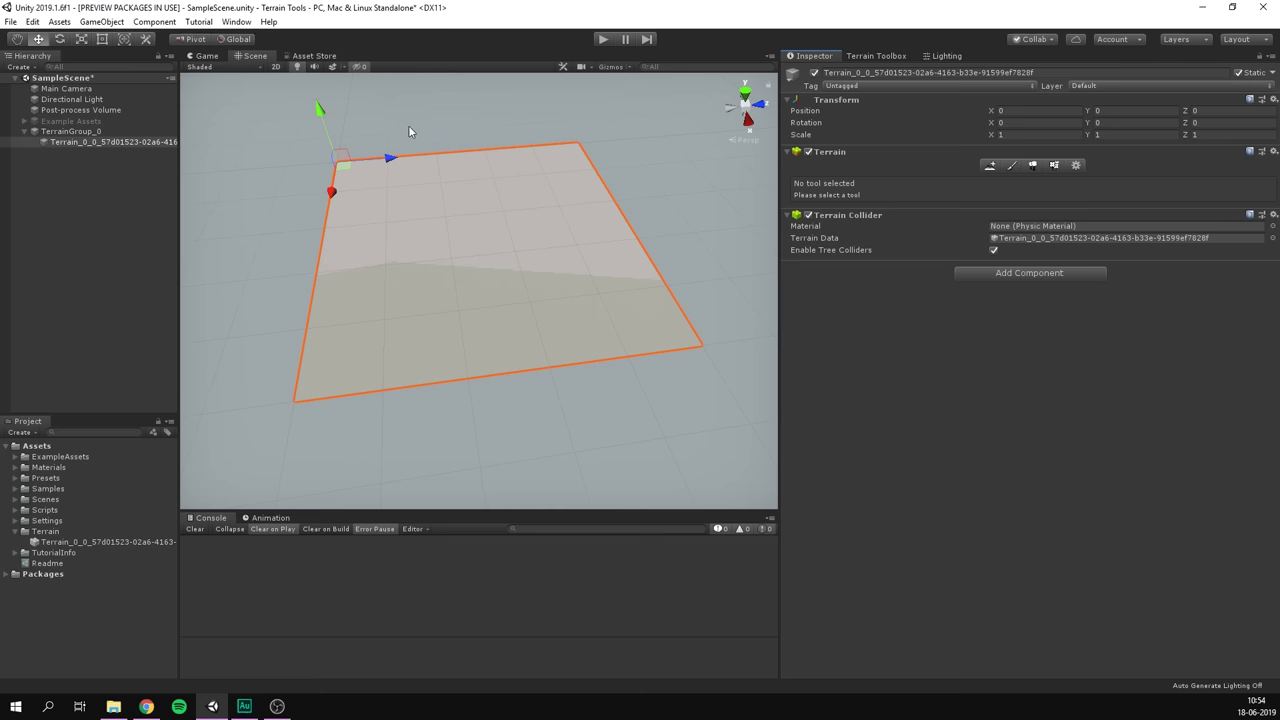
Activate Raise or Lower Terrain painting and choose builtin_brush_2 from the Brushes grid.
{"action": "left_click", "coordinate": [1014, 167]}
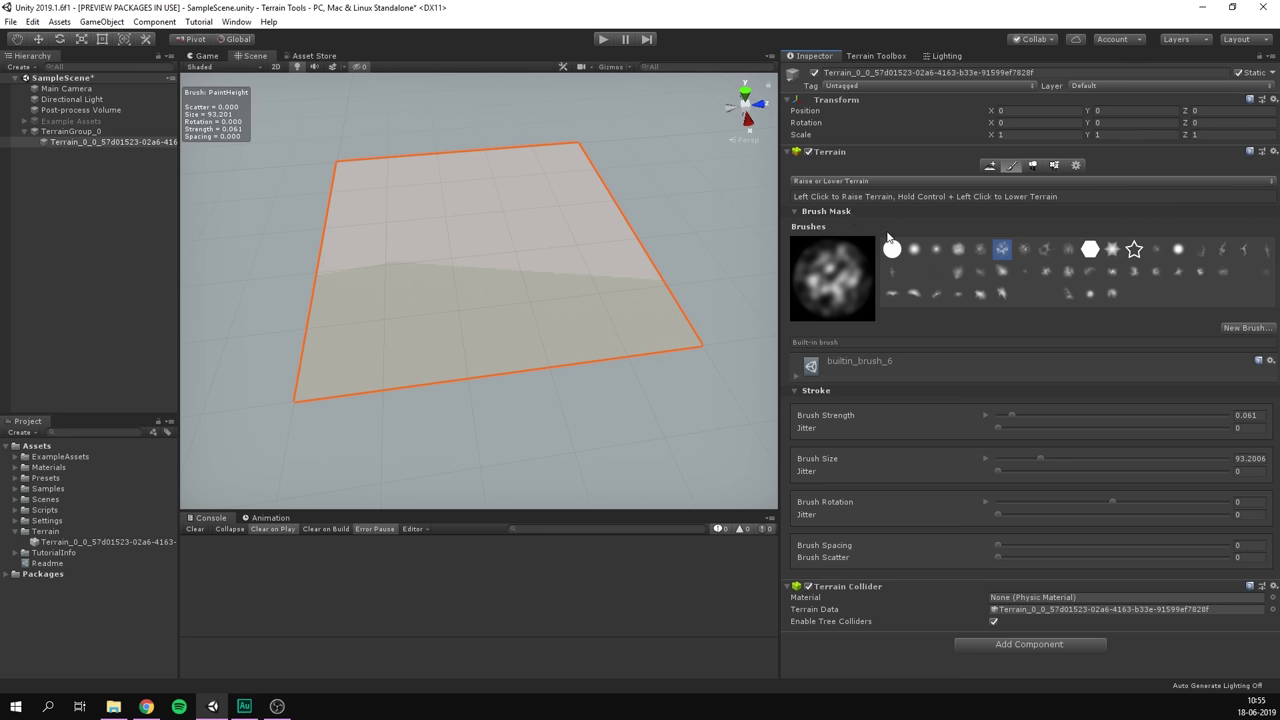
{"action": "left_click", "coordinate": [936, 249]}
{"action": "left_click", "coordinate": [958, 249]}
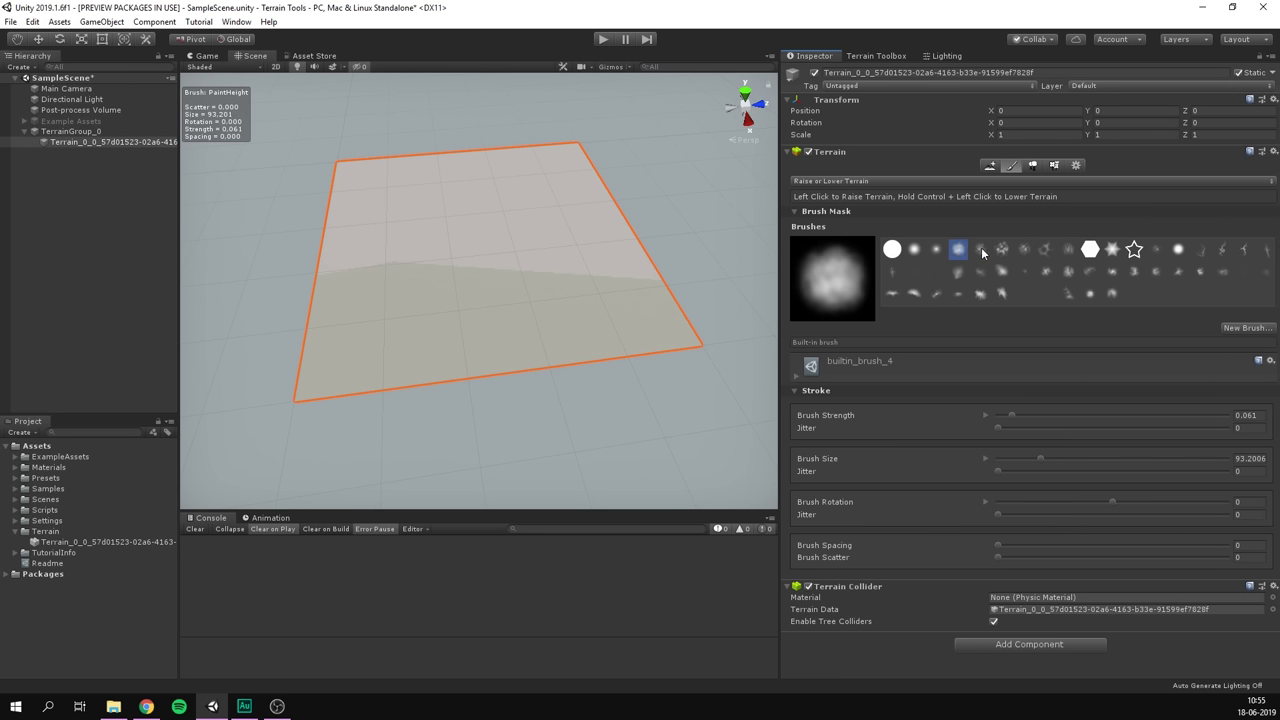
{"action": "left_click", "coordinate": [911, 250]}
{"action": "left_click", "coordinate": [892, 250]}
Paint hills along the far and left edges with the soft round brush, reaching size 218 and strength 0.045.
{"action": "left_click", "coordinate": [916, 254]}
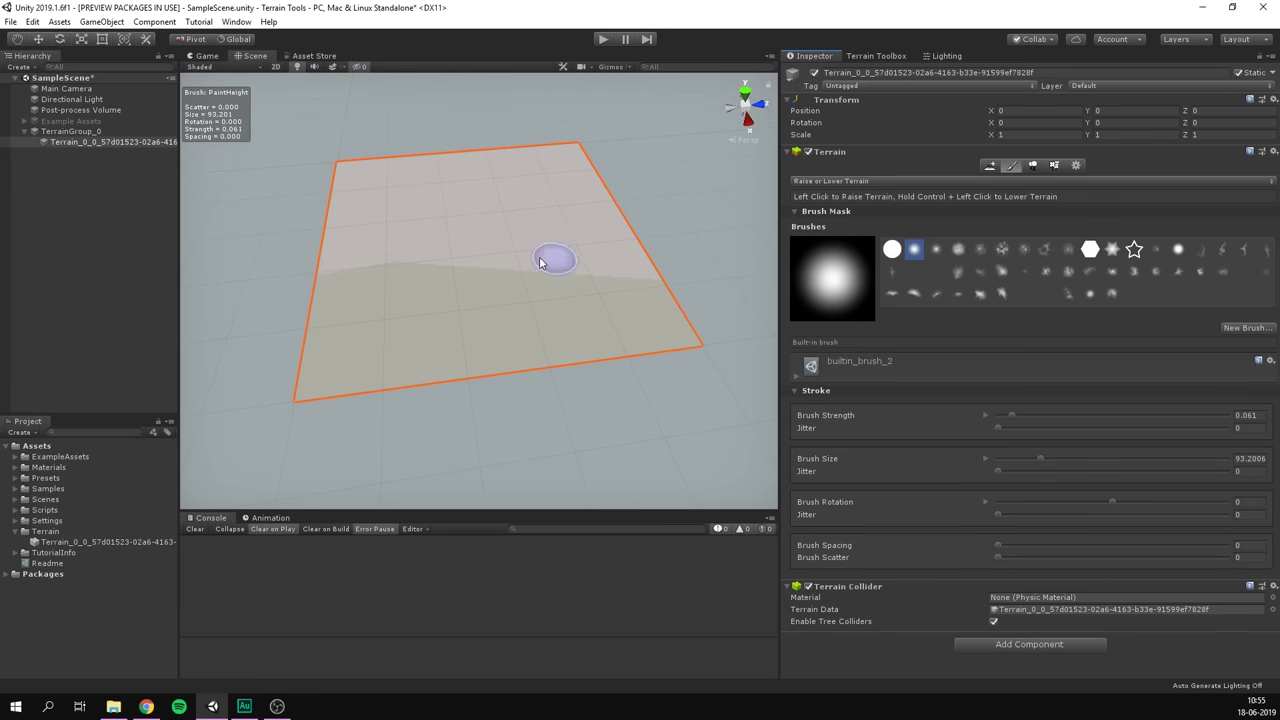
{"action": "mouse_move", "coordinate": [365, 261]}
{"action": "left_mouse_down"}
{"action": "mouse_move", "coordinate": [374, 206]}
{"action": "mouse_move", "coordinate": [510, 171]}
{"action": "mouse_move", "coordinate": [348, 181]}
{"action": "mouse_move", "coordinate": [343, 168]}
{"action": "mouse_move", "coordinate": [325, 225]}
{"action": "mouse_move", "coordinate": [349, 206]}
{"action": "mouse_move", "coordinate": [475, 178]}
{"action": "mouse_move", "coordinate": [476, 166]}
{"action": "mouse_move", "coordinate": [562, 150]}
{"action": "mouse_move", "coordinate": [594, 194]}
{"action": "left_mouse_up"}
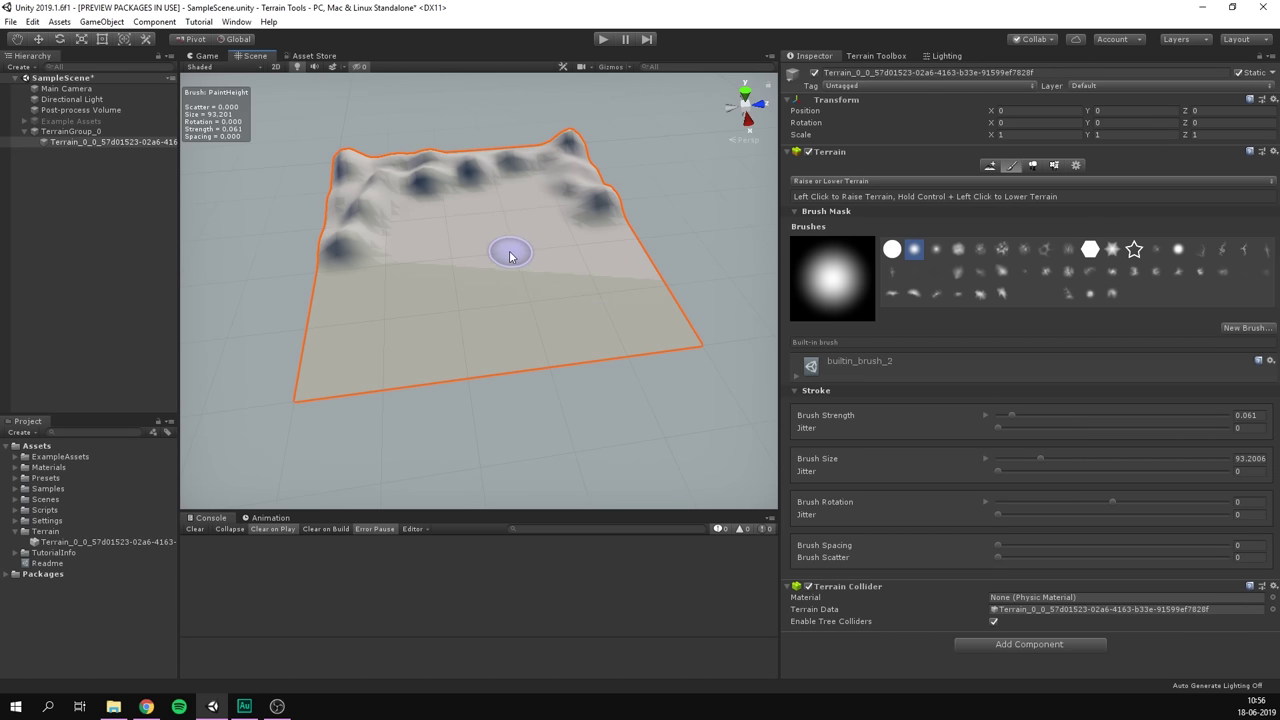
{"action": "left_click_drag", "start_coordinate": [509, 256], "coordinate": [496, 255]}
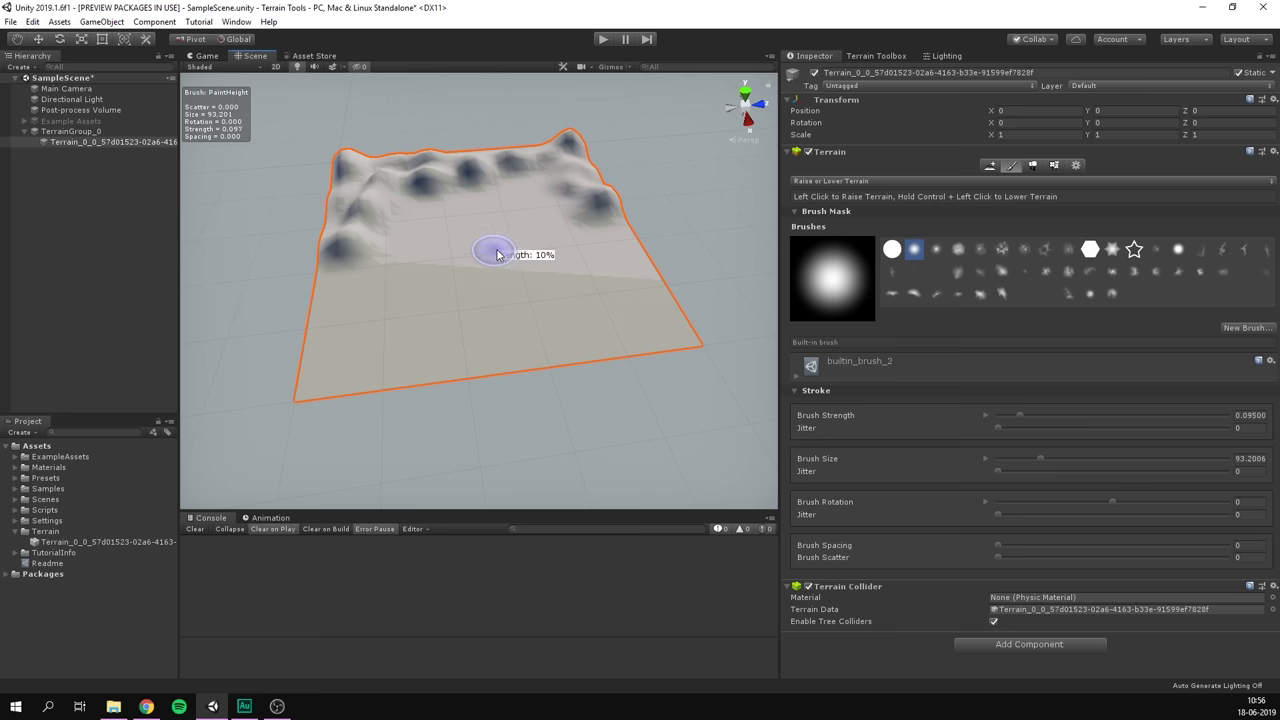
{"action": "mouse_move", "coordinate": [497, 255]}
{"action": "left_mouse_down"}
{"action": "mouse_move", "coordinate": [548, 237]}
{"action": "mouse_move", "coordinate": [510, 246]}
{"action": "left_mouse_up"}
{"action": "mouse_move", "coordinate": [535, 190]}
{"action": "left_mouse_down"}
{"action": "mouse_move", "coordinate": [355, 165]}
{"action": "mouse_move", "coordinate": [339, 250]}
{"action": "mouse_move", "coordinate": [420, 177]}
{"action": "left_mouse_up"}
{"action": "mouse_move", "coordinate": [420, 230]}
{"action": "left_mouse_down"}
{"action": "mouse_move", "coordinate": [484, 204]}
{"action": "mouse_move", "coordinate": [496, 166]}
{"action": "mouse_move", "coordinate": [384, 154]}
{"action": "mouse_move", "coordinate": [349, 171]}
{"action": "left_mouse_up"}
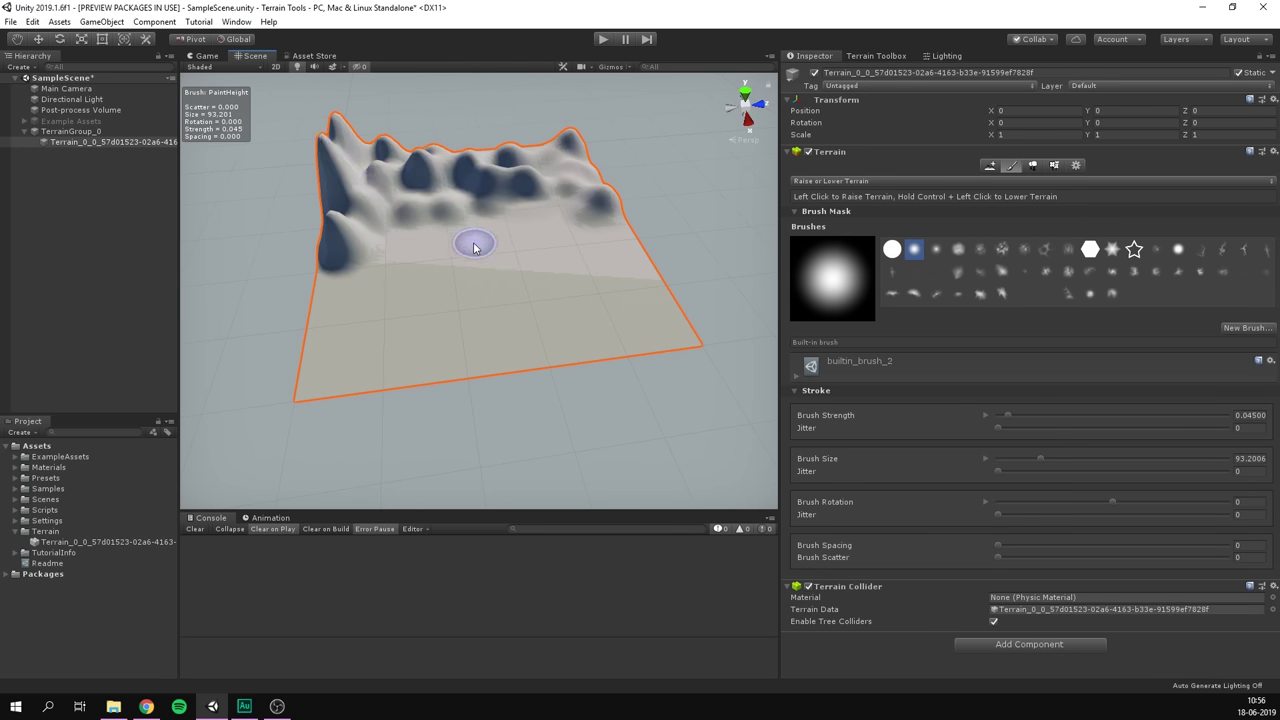
{"action": "mouse_move", "coordinate": [475, 244]}
{"action": "left_mouse_down"}
{"action": "mouse_move", "coordinate": [700, 178]}
{"action": "mouse_move", "coordinate": [427, 260]}
{"action": "mouse_move", "coordinate": [404, 335]}
{"action": "mouse_move", "coordinate": [436, 300]}
{"action": "mouse_move", "coordinate": [629, 242]}
{"action": "mouse_move", "coordinate": [574, 226]}
{"action": "mouse_move", "coordinate": [400, 322]}
{"action": "mouse_move", "coordinate": [345, 202]}
{"action": "mouse_move", "coordinate": [332, 333]}
{"action": "mouse_move", "coordinate": [409, 224]}
{"action": "mouse_move", "coordinate": [397, 280]}
{"action": "mouse_move", "coordinate": [451, 353]}
{"action": "mouse_move", "coordinate": [533, 192]}
{"action": "mouse_move", "coordinate": [582, 234]}
{"action": "mouse_move", "coordinate": [520, 288]}
{"action": "mouse_move", "coordinate": [545, 248]}
{"action": "left_mouse_up"}
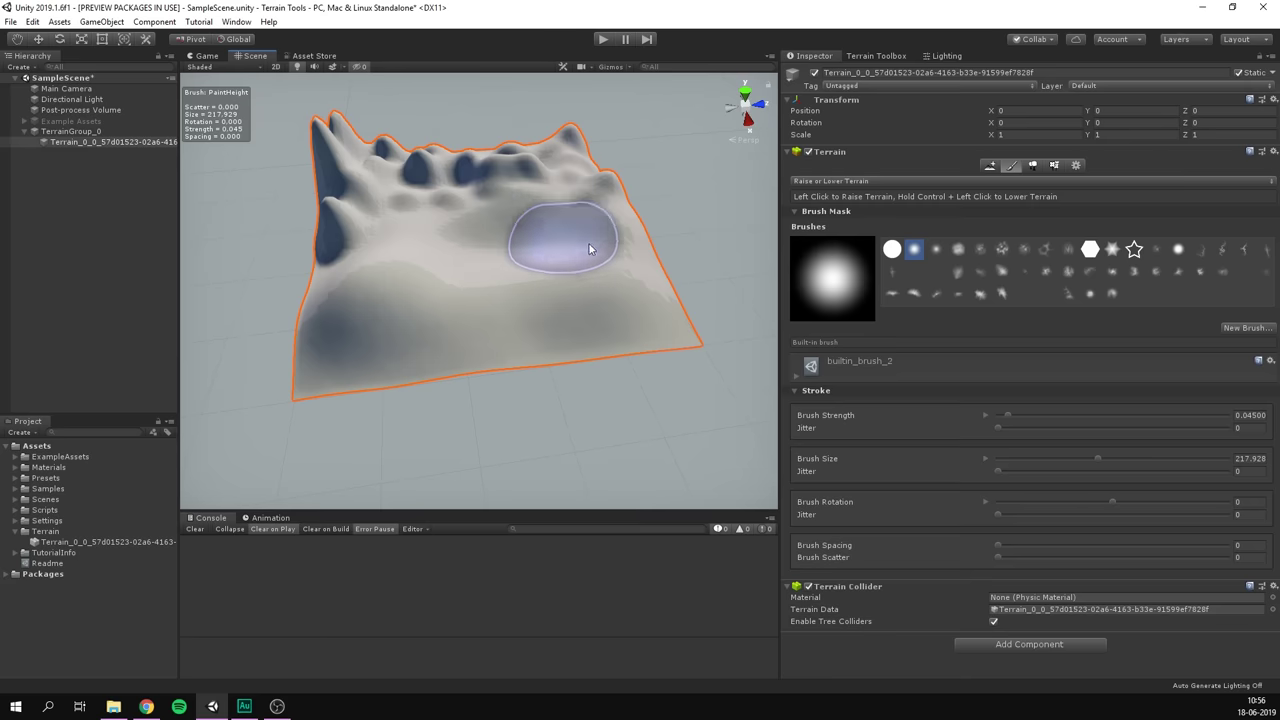
Rotate the noisy brush about 55 degrees, then raise tall peaks along the back ridge with the soft brush.
{"action": "left_click", "coordinate": [1001, 250]}
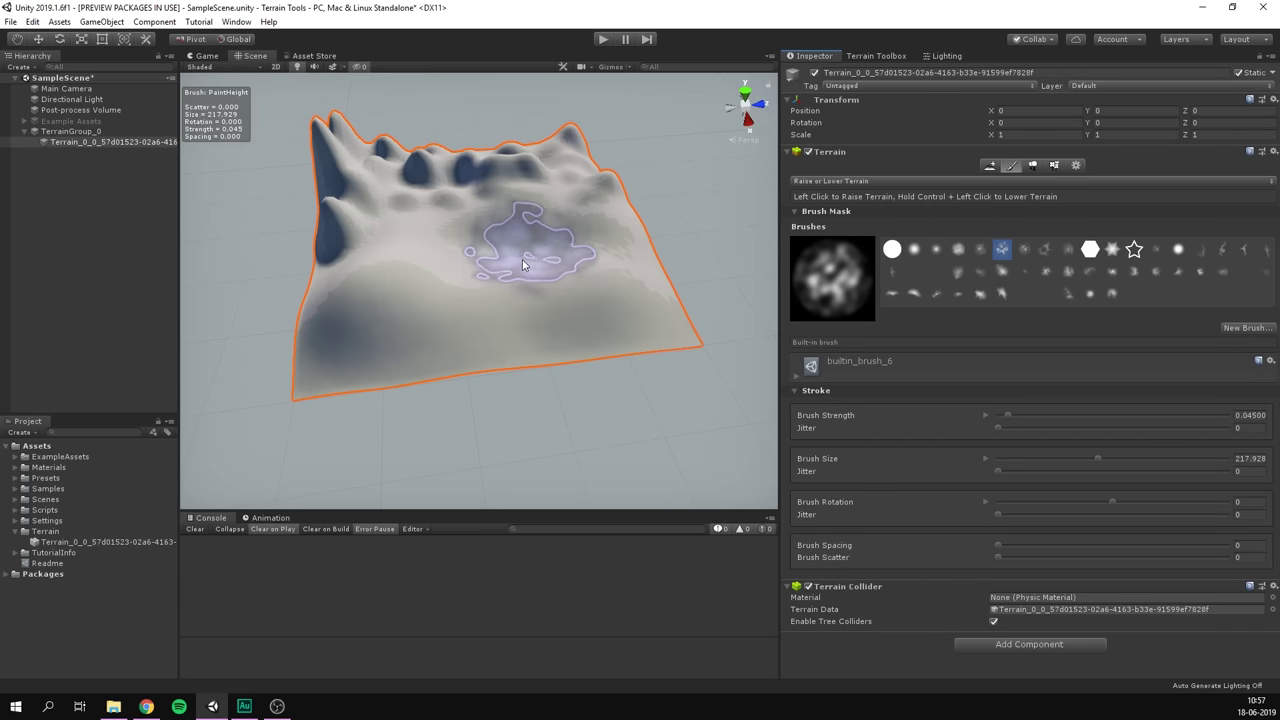
{"action": "mouse_move", "coordinate": [509, 275]}
{"action": "left_mouse_down"}
{"action": "mouse_move", "coordinate": [568, 266]}
{"action": "mouse_move", "coordinate": [438, 285]}
{"action": "mouse_move", "coordinate": [636, 224]}
{"action": "mouse_move", "coordinate": [617, 240]}
{"action": "mouse_move", "coordinate": [513, 258]}
{"action": "mouse_move", "coordinate": [440, 255]}
{"action": "mouse_move", "coordinate": [511, 204]}
{"action": "mouse_move", "coordinate": [588, 268]}
{"action": "mouse_move", "coordinate": [393, 274]}
{"action": "mouse_move", "coordinate": [405, 172]}
{"action": "mouse_move", "coordinate": [376, 284]}
{"action": "mouse_move", "coordinate": [603, 241]}
{"action": "mouse_move", "coordinate": [538, 164]}
{"action": "mouse_move", "coordinate": [629, 311]}
{"action": "mouse_move", "coordinate": [562, 179]}
{"action": "mouse_move", "coordinate": [418, 151]}
{"action": "mouse_move", "coordinate": [362, 183]}
{"action": "mouse_move", "coordinate": [484, 160]}
{"action": "mouse_move", "coordinate": [452, 263]}
{"action": "mouse_move", "coordinate": [460, 333]}
{"action": "mouse_move", "coordinate": [644, 314]}
{"action": "mouse_move", "coordinate": [588, 197]}
{"action": "mouse_move", "coordinate": [523, 265]}
{"action": "mouse_move", "coordinate": [604, 253]}
{"action": "mouse_move", "coordinate": [587, 225]}
{"action": "mouse_move", "coordinate": [491, 207]}
{"action": "mouse_move", "coordinate": [477, 233]}
{"action": "mouse_move", "coordinate": [443, 234]}
{"action": "left_mouse_up"}
{"action": "left_click", "coordinate": [33, 21]}
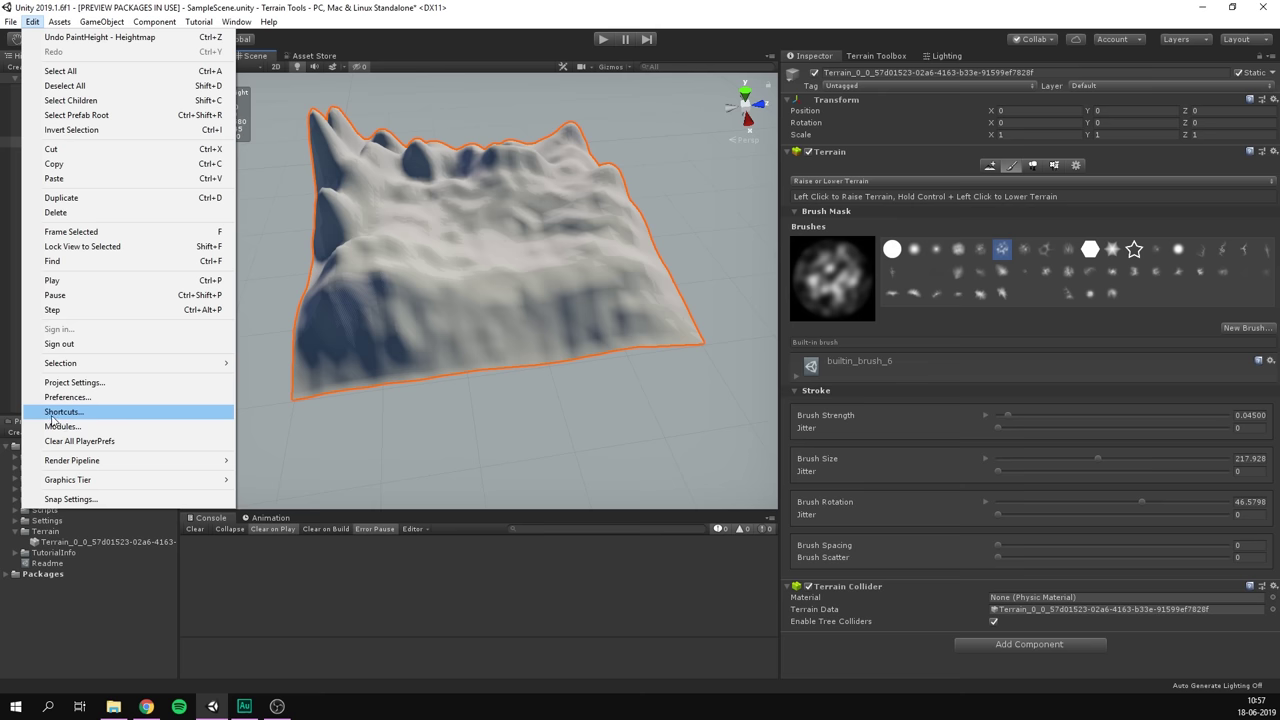
{"action": "key", "text": "Escape"}
{"action": "left_click", "coordinate": [913, 248]}
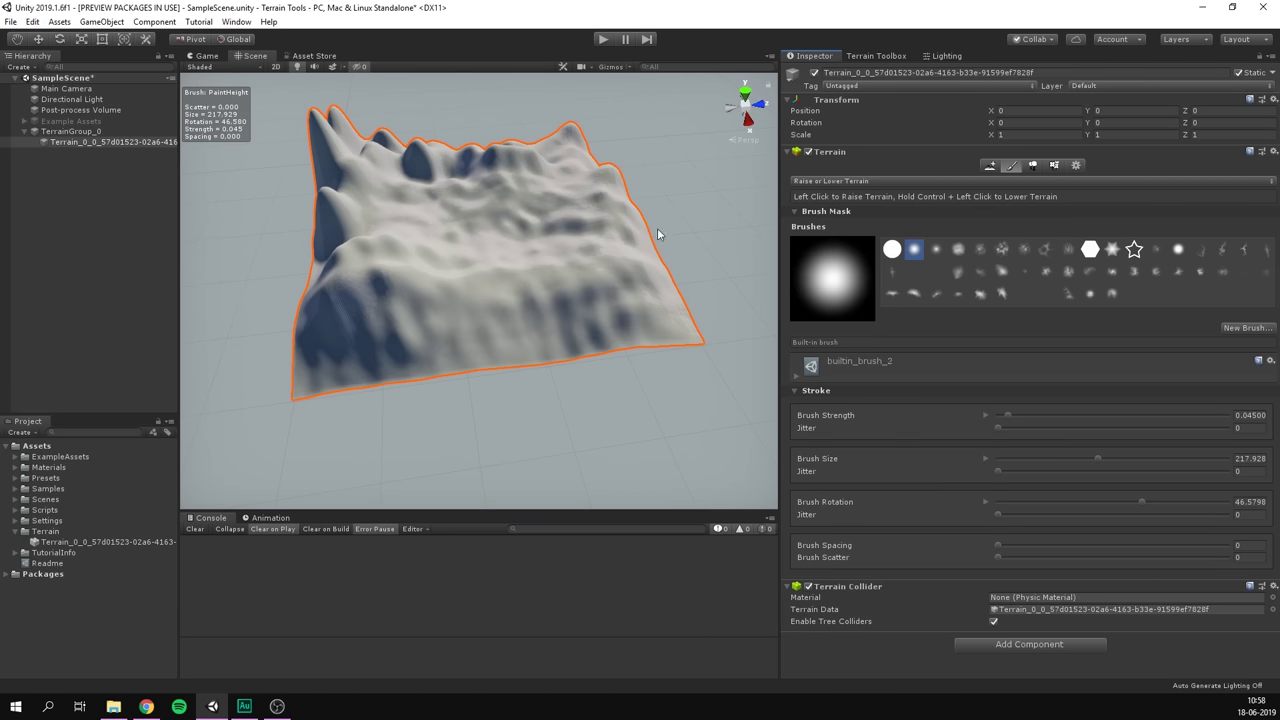
{"action": "mouse_move", "coordinate": [477, 225]}
{"action": "left_mouse_down"}
{"action": "mouse_move", "coordinate": [360, 176]}
{"action": "mouse_move", "coordinate": [343, 137]}
{"action": "mouse_move", "coordinate": [476, 173]}
{"action": "left_mouse_up"}
{"action": "mouse_move", "coordinate": [356, 266]}
{"action": "left_mouse_down"}
{"action": "mouse_move", "coordinate": [500, 186]}
{"action": "mouse_move", "coordinate": [671, 224]}
{"action": "left_mouse_up"}
Roughen the centre with the hard round brush at size ~88, spacing 0 and scatter 30.
{"action": "key", "text": "a"}
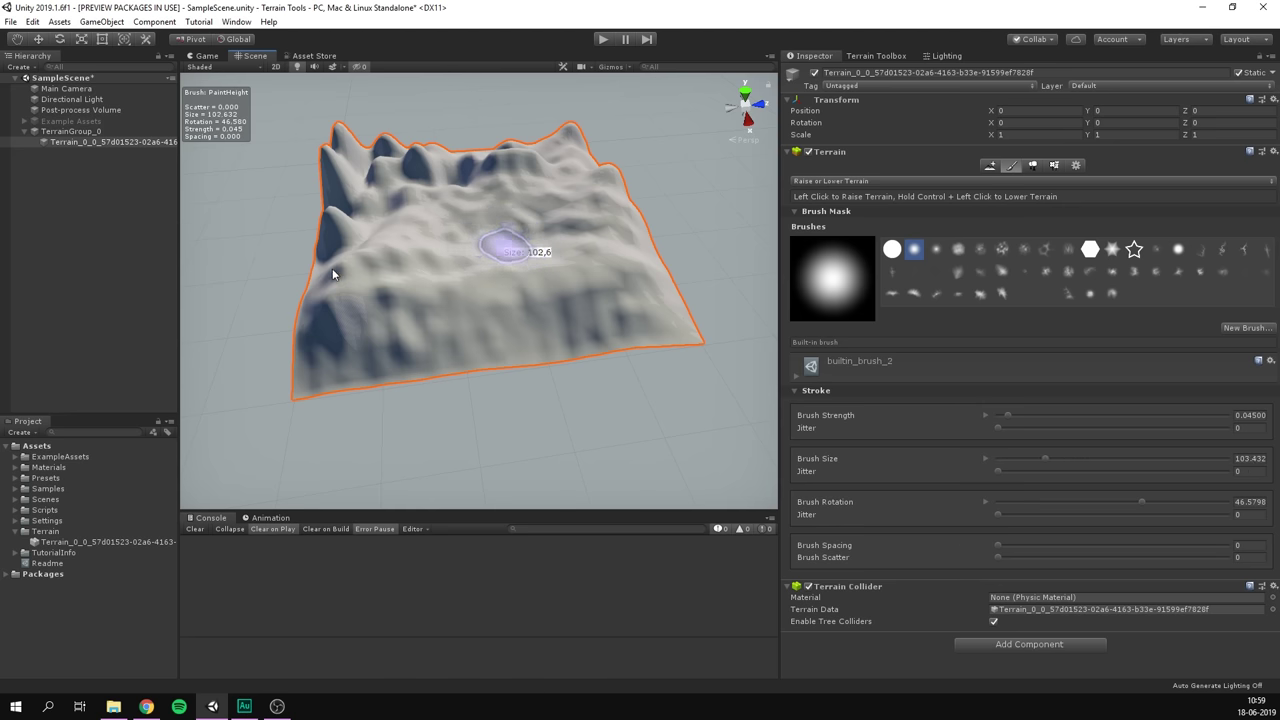
{"action": "left_click", "coordinate": [891, 248]}
{"action": "left_click_drag", "start_coordinate": [1062, 546], "coordinate": [1102, 551]}
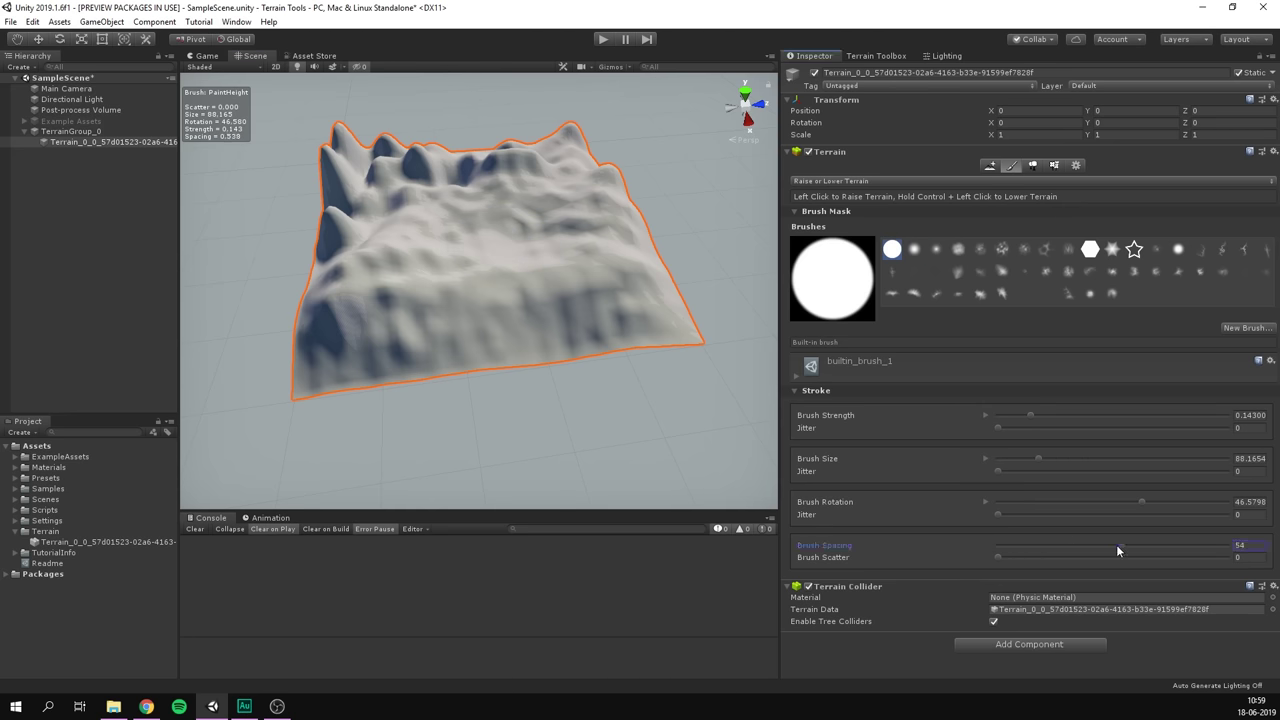
{"action": "mouse_move", "coordinate": [405, 215]}
{"action": "left_mouse_down"}
{"action": "mouse_move", "coordinate": [601, 326]}
{"action": "mouse_move", "coordinate": [627, 276]}
{"action": "mouse_move", "coordinate": [608, 203]}
{"action": "mouse_move", "coordinate": [565, 194]}
{"action": "mouse_move", "coordinate": [503, 281]}
{"action": "mouse_move", "coordinate": [441, 310]}
{"action": "mouse_move", "coordinate": [385, 303]}
{"action": "mouse_move", "coordinate": [394, 235]}
{"action": "mouse_move", "coordinate": [453, 194]}
{"action": "mouse_move", "coordinate": [512, 234]}
{"action": "left_mouse_up"}
{"action": "key", "text": "ctrl+z"}
{"action": "mouse_move", "coordinate": [1070, 548]}
{"action": "left_mouse_down"}
{"action": "mouse_move", "coordinate": [992, 557]}
{"action": "mouse_move", "coordinate": [1064, 557]}
{"action": "left_mouse_up"}
{"action": "mouse_move", "coordinate": [518, 314]}
{"action": "left_mouse_down"}
{"action": "mouse_move", "coordinate": [506, 262]}
{"action": "mouse_move", "coordinate": [565, 234]}
{"action": "mouse_move", "coordinate": [464, 192]}
{"action": "mouse_move", "coordinate": [352, 192]}
{"action": "mouse_move", "coordinate": [329, 324]}
{"action": "mouse_move", "coordinate": [562, 330]}
{"action": "mouse_move", "coordinate": [615, 224]}
{"action": "mouse_move", "coordinate": [589, 158]}
{"action": "mouse_move", "coordinate": [554, 194]}
{"action": "mouse_move", "coordinate": [373, 203]}
{"action": "mouse_move", "coordinate": [490, 339]}
{"action": "mouse_move", "coordinate": [600, 271]}
{"action": "left_mouse_up"}
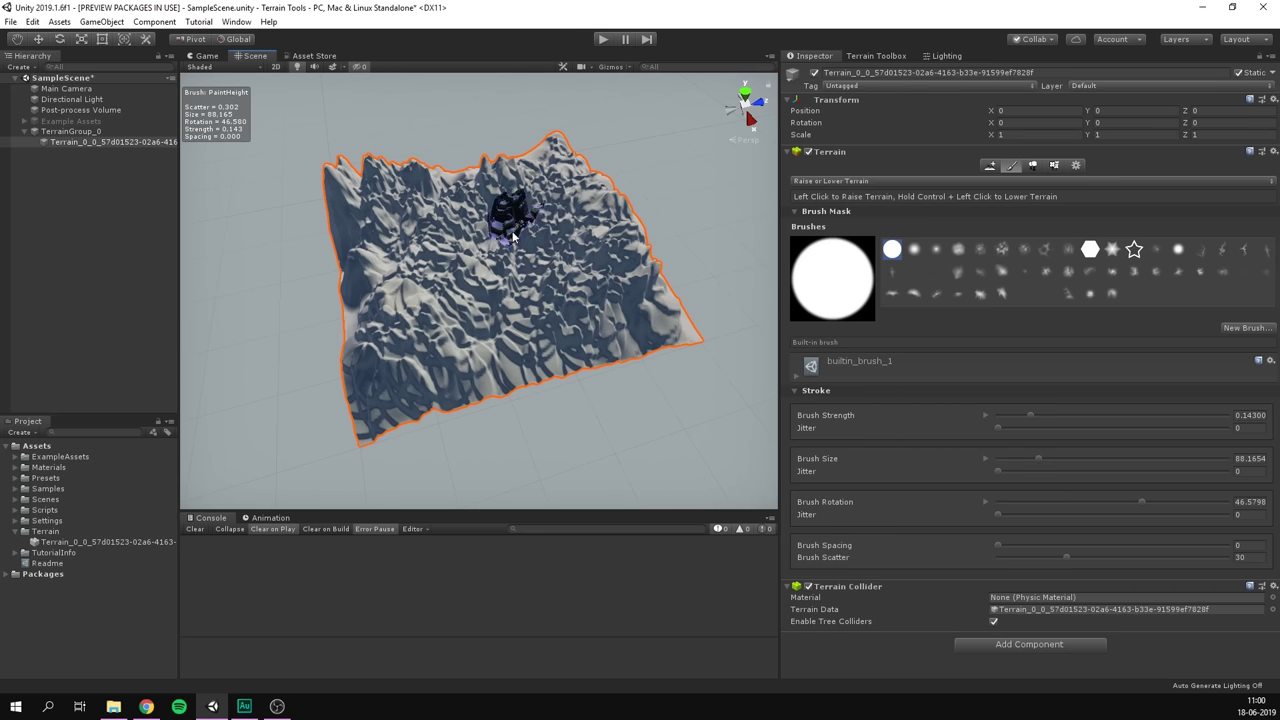
Use Set Height at 96 with a soft round brush of about 134 to flatten the centre.
{"action": "left_click", "coordinate": [833, 182]}
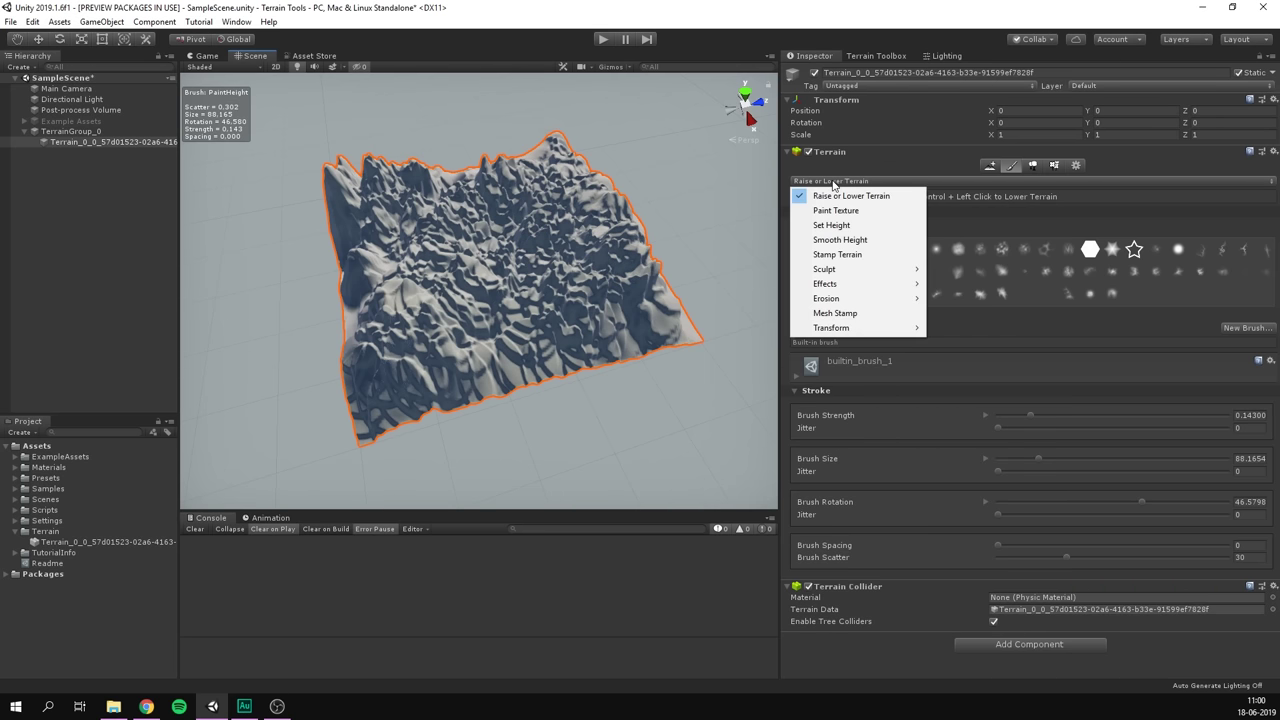
{"action": "left_click", "coordinate": [845, 225]}
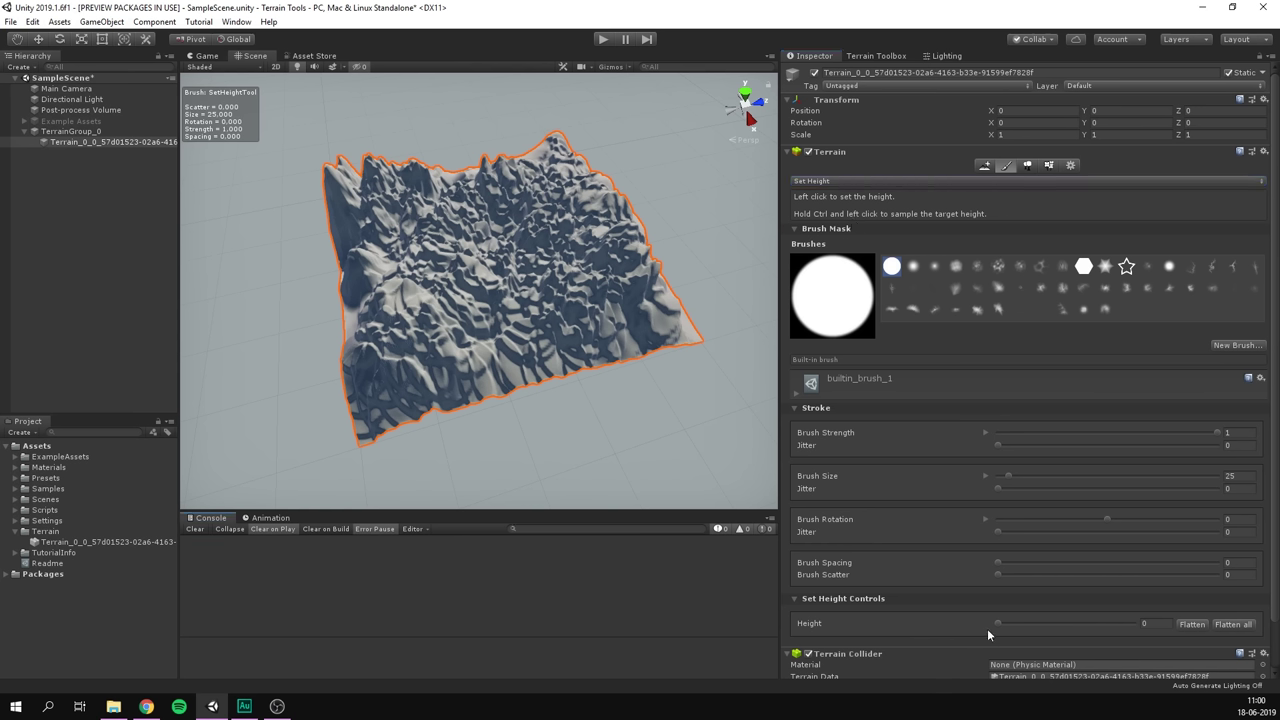
{"action": "left_click_drag", "start_coordinate": [1005, 627], "coordinate": [1013, 627]}
{"action": "left_click", "coordinate": [912, 268]}
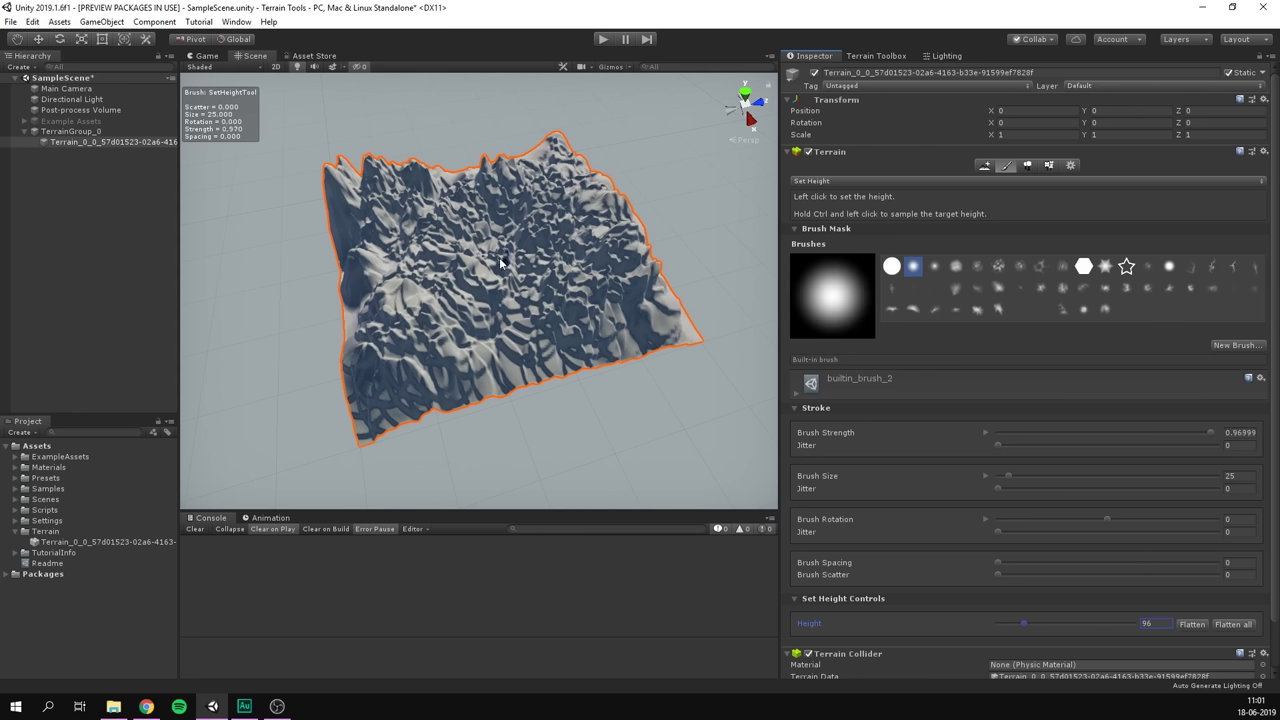
{"action": "key", "text": "a"}
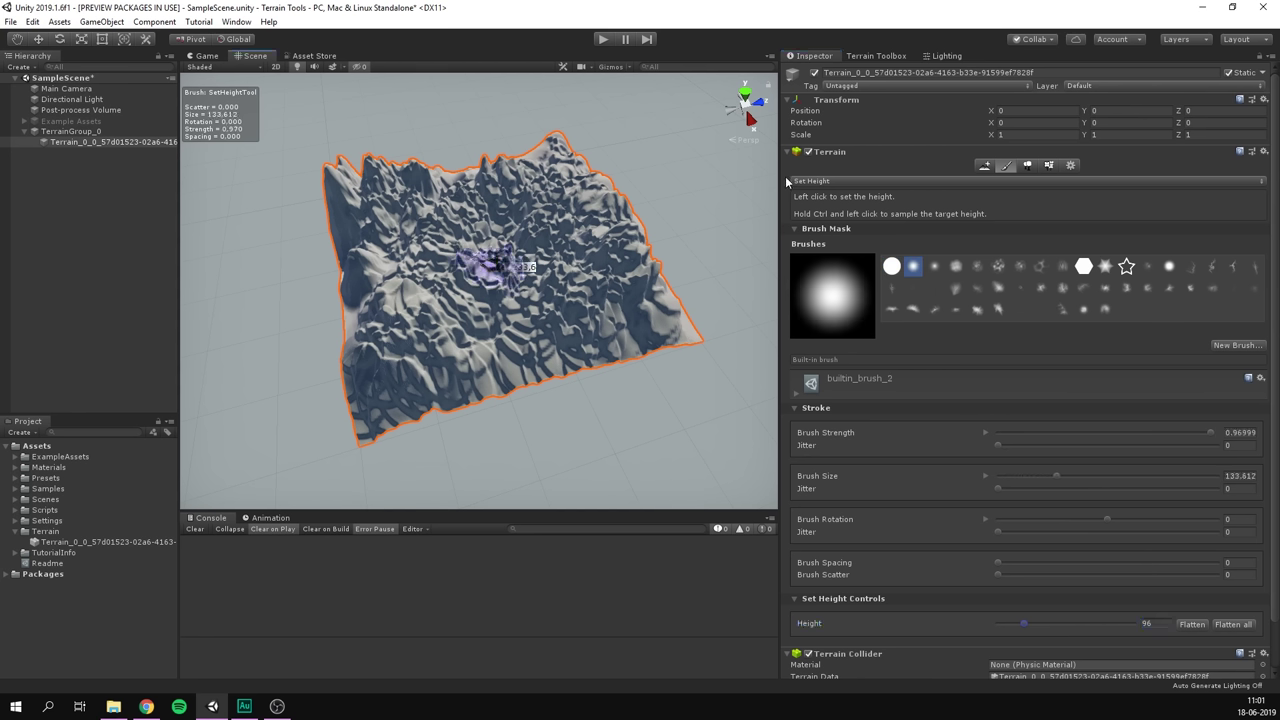
{"action": "mouse_move", "coordinate": [512, 270]}
{"action": "left_mouse_down"}
{"action": "mouse_move", "coordinate": [451, 282]}
{"action": "mouse_move", "coordinate": [583, 270]}
{"action": "mouse_move", "coordinate": [440, 260]}
{"action": "mouse_move", "coordinate": [544, 227]}
{"action": "mouse_move", "coordinate": [539, 212]}
{"action": "mouse_move", "coordinate": [474, 232]}
{"action": "mouse_move", "coordinate": [472, 263]}
{"action": "mouse_move", "coordinate": [498, 254]}
{"action": "mouse_move", "coordinate": [502, 277]}
{"action": "mouse_move", "coordinate": [459, 292]}
{"action": "left_mouse_up"}
Switch to Smooth Height at size 115 and strength 0.17 and soften the front-left slope.
{"action": "left_click", "coordinate": [826, 181]}
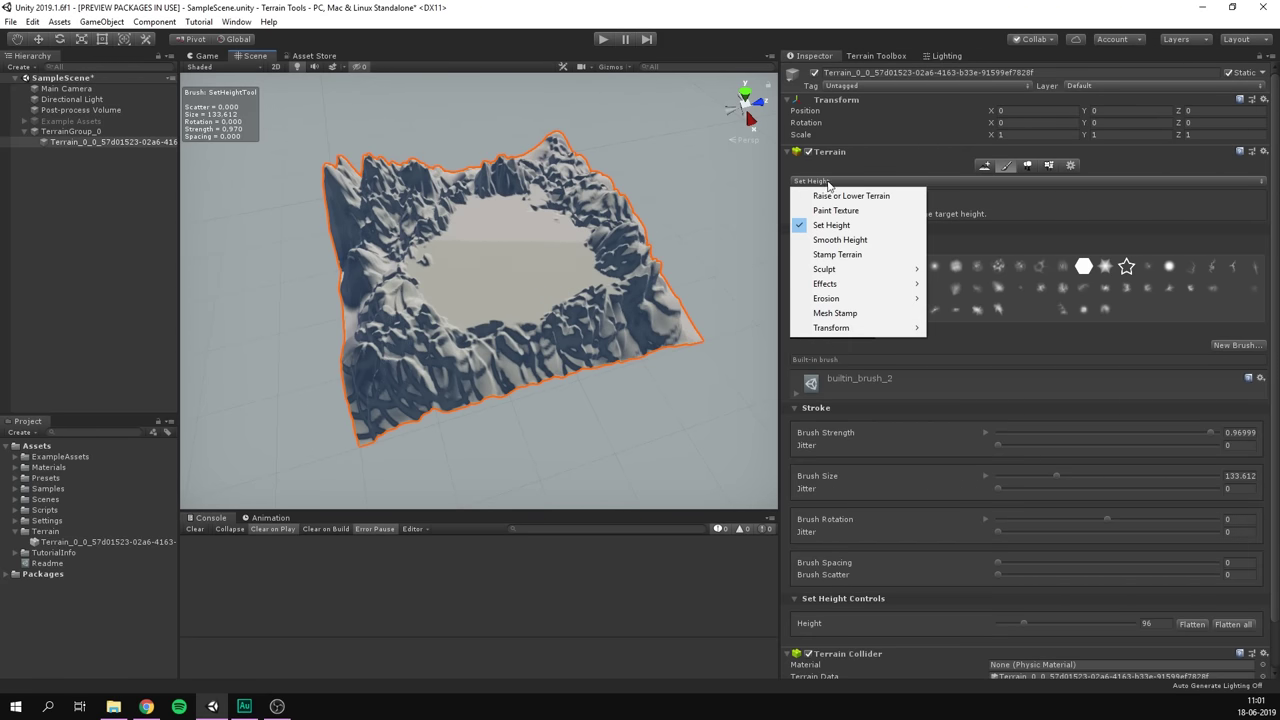
{"action": "left_click", "coordinate": [840, 240]}
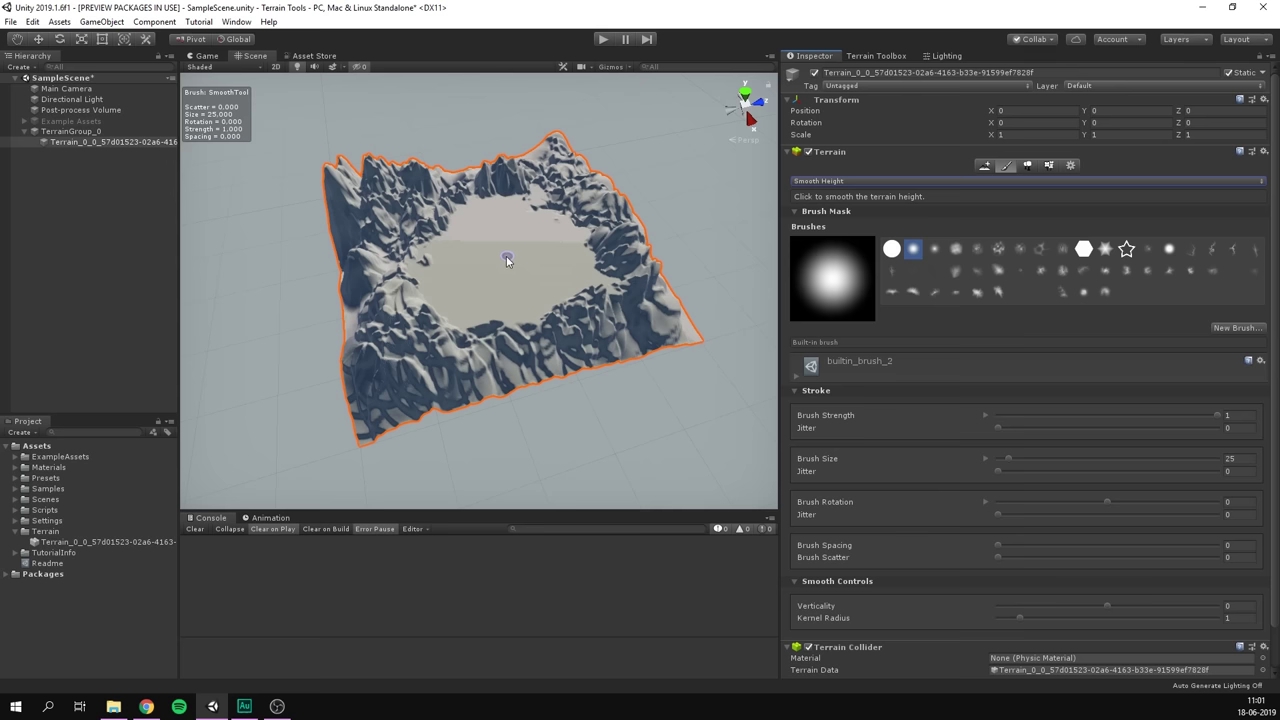
{"action": "key", "text": "s"}
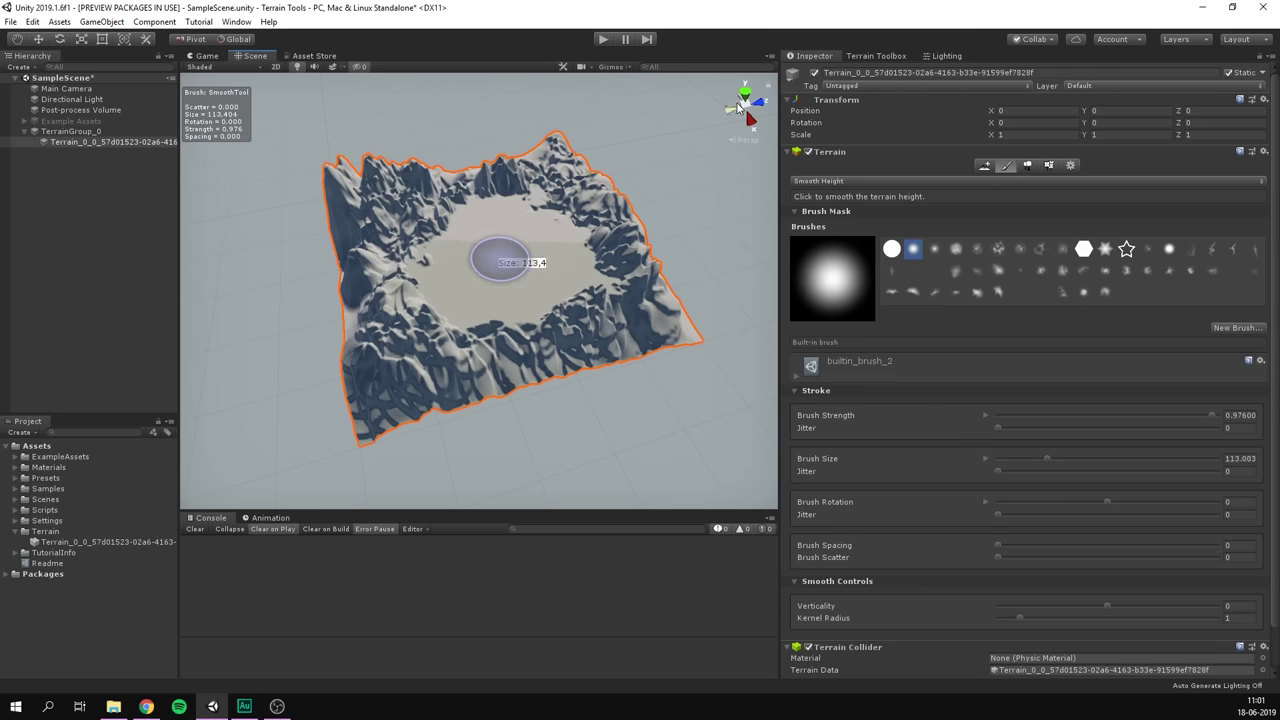
{"action": "mouse_move", "coordinate": [432, 328]}
{"action": "left_mouse_down"}
{"action": "mouse_move", "coordinate": [376, 349]}
{"action": "mouse_move", "coordinate": [371, 246]}
{"action": "mouse_move", "coordinate": [414, 195]}
{"action": "mouse_move", "coordinate": [369, 204]}
{"action": "mouse_move", "coordinate": [583, 157]}
{"action": "mouse_move", "coordinate": [616, 238]}
{"action": "mouse_move", "coordinate": [511, 332]}
{"action": "mouse_move", "coordinate": [371, 297]}
{"action": "mouse_move", "coordinate": [354, 267]}
{"action": "mouse_move", "coordinate": [409, 219]}
{"action": "mouse_move", "coordinate": [396, 272]}
{"action": "mouse_move", "coordinate": [505, 175]}
{"action": "left_mouse_up"}
{"action": "key", "text": "a"}
{"action": "key", "text": "ctrl+z"}
{"action": "key", "text": "ctrl+z"}
{"action": "key", "text": "ctrl+z"}
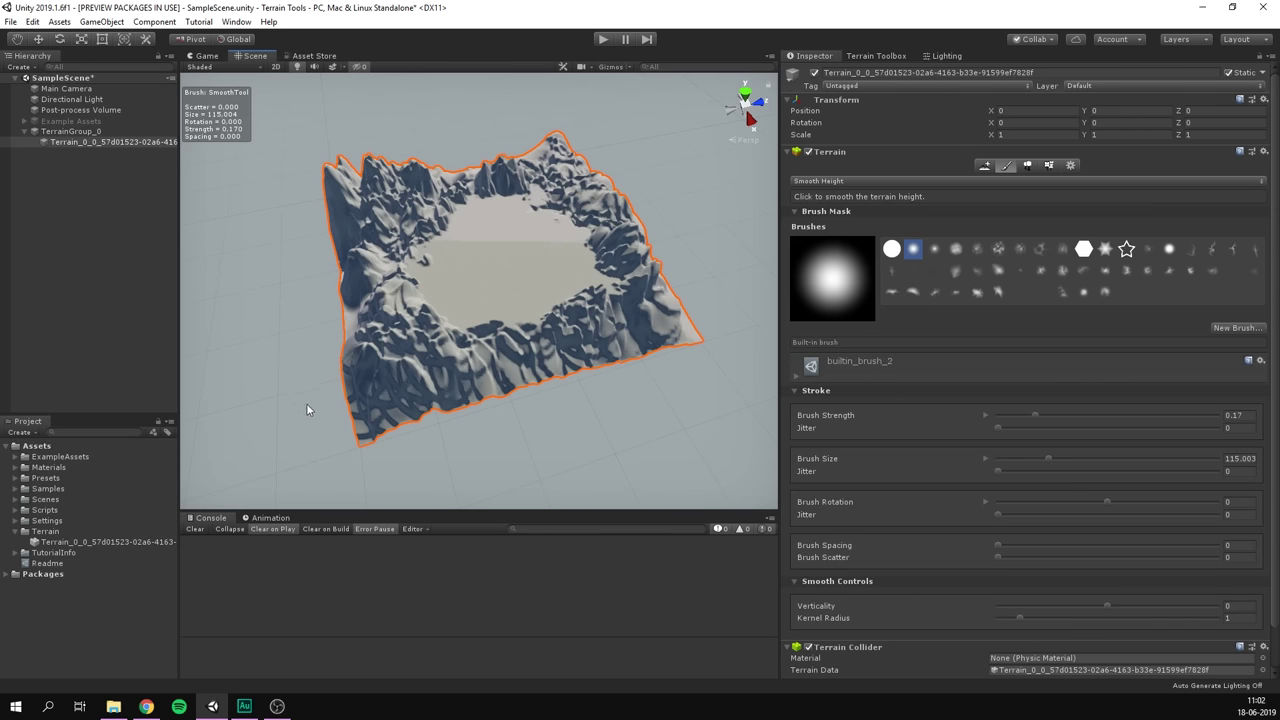
{"action": "mouse_move", "coordinate": [340, 390]}
{"action": "left_mouse_down"}
{"action": "mouse_move", "coordinate": [413, 353]}
{"action": "mouse_move", "coordinate": [386, 378]}
{"action": "mouse_move", "coordinate": [513, 375]}
{"action": "mouse_move", "coordinate": [416, 372]}
{"action": "mouse_move", "coordinate": [390, 333]}
{"action": "mouse_move", "coordinate": [372, 338]}
{"action": "mouse_move", "coordinate": [502, 374]}
{"action": "mouse_move", "coordinate": [607, 351]}
{"action": "mouse_move", "coordinate": [401, 386]}
{"action": "mouse_move", "coordinate": [361, 265]}
{"action": "mouse_move", "coordinate": [406, 211]}
{"action": "mouse_move", "coordinate": [372, 281]}
{"action": "mouse_move", "coordinate": [433, 249]}
{"action": "mouse_move", "coordinate": [478, 185]}
{"action": "mouse_move", "coordinate": [531, 172]}
{"action": "mouse_move", "coordinate": [602, 201]}
{"action": "mouse_move", "coordinate": [606, 286]}
{"action": "mouse_move", "coordinate": [538, 236]}
{"action": "left_mouse_up"}
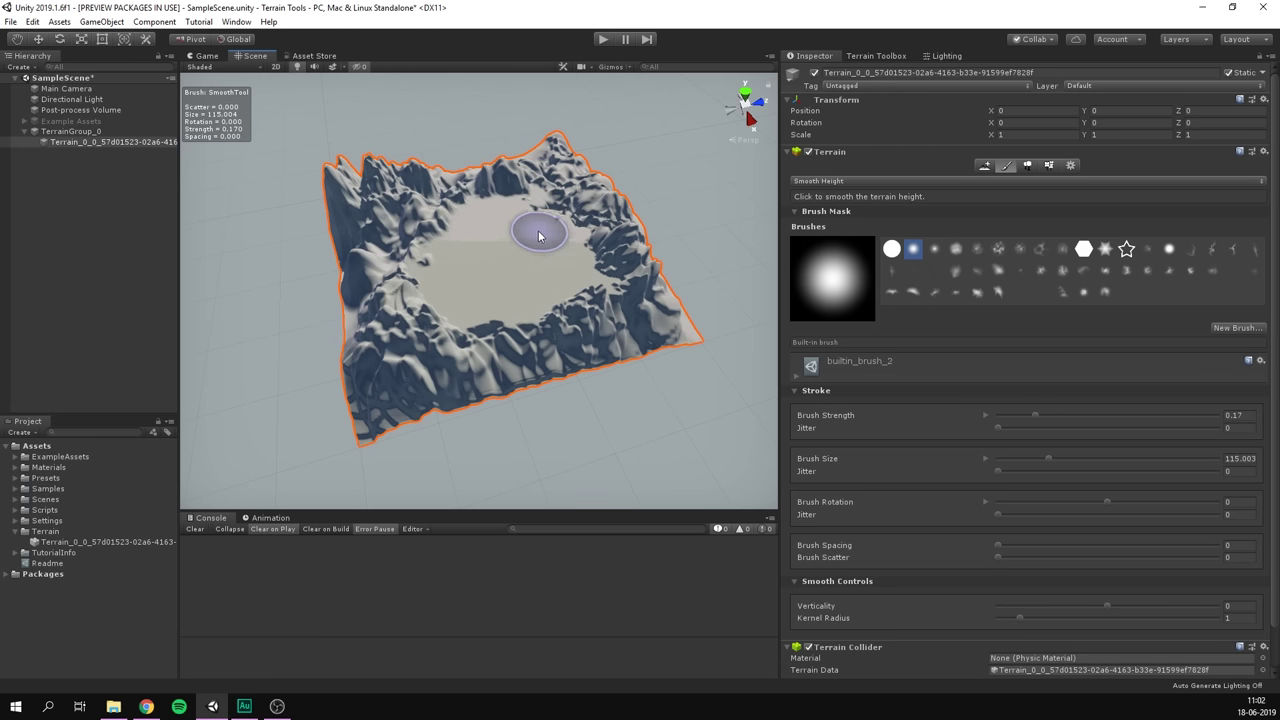
Switch the sculpt brush to Noise and try a stroke on the central plateau.
{"action": "left_click", "coordinate": [842, 180]}
{"action": "mouse_move", "coordinate": [850, 272]}
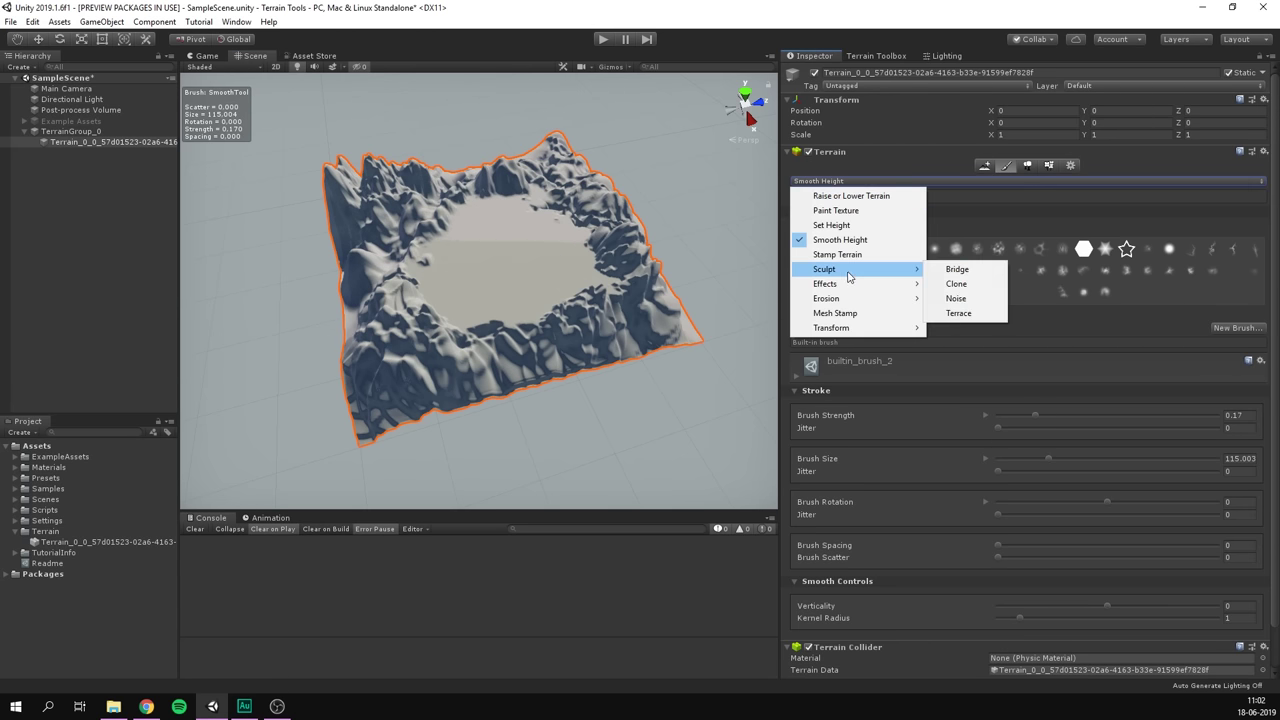
{"action": "left_click", "coordinate": [956, 298]}
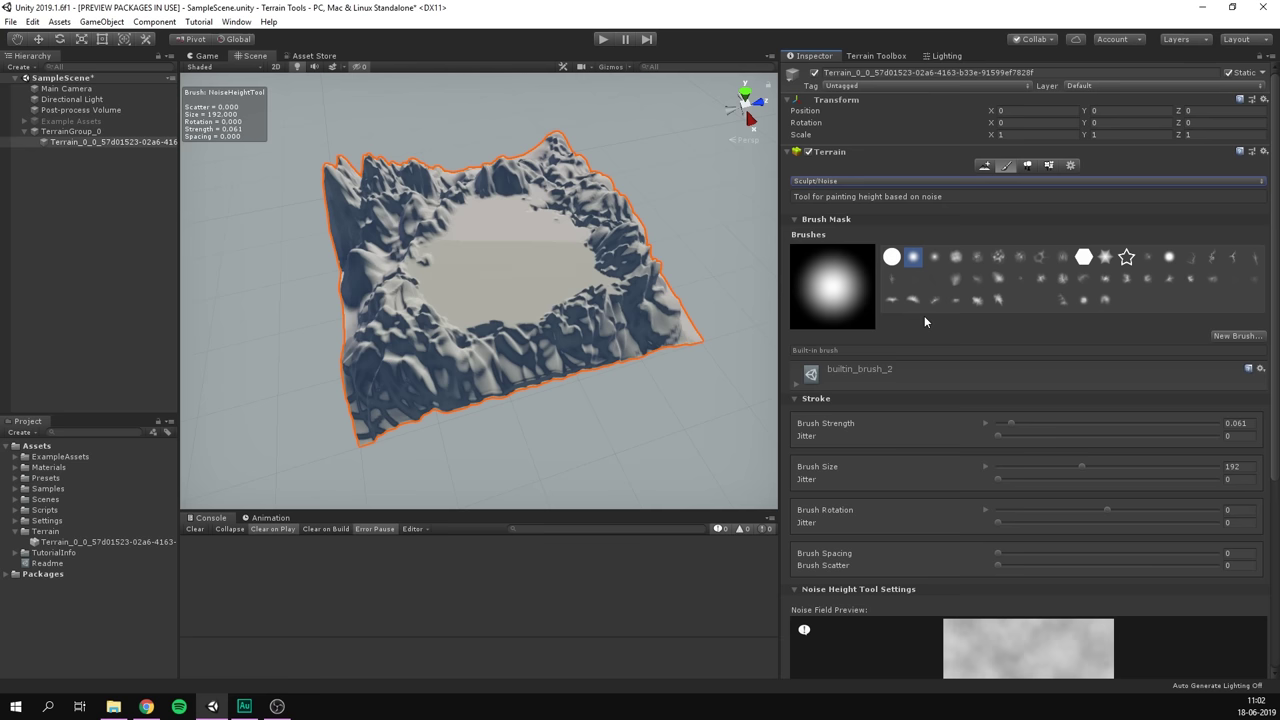
{"action": "mouse_move", "coordinate": [586, 257]}
{"action": "left_mouse_down"}
{"action": "mouse_move", "coordinate": [496, 256]}
{"action": "mouse_move", "coordinate": [489, 292]}
{"action": "mouse_move", "coordinate": [594, 261]}
{"action": "mouse_move", "coordinate": [625, 225]}
{"action": "left_mouse_up"}
{"action": "scroll", "coordinate": [486, 223], "scroll_direction": "up", "scroll_amount": 5}
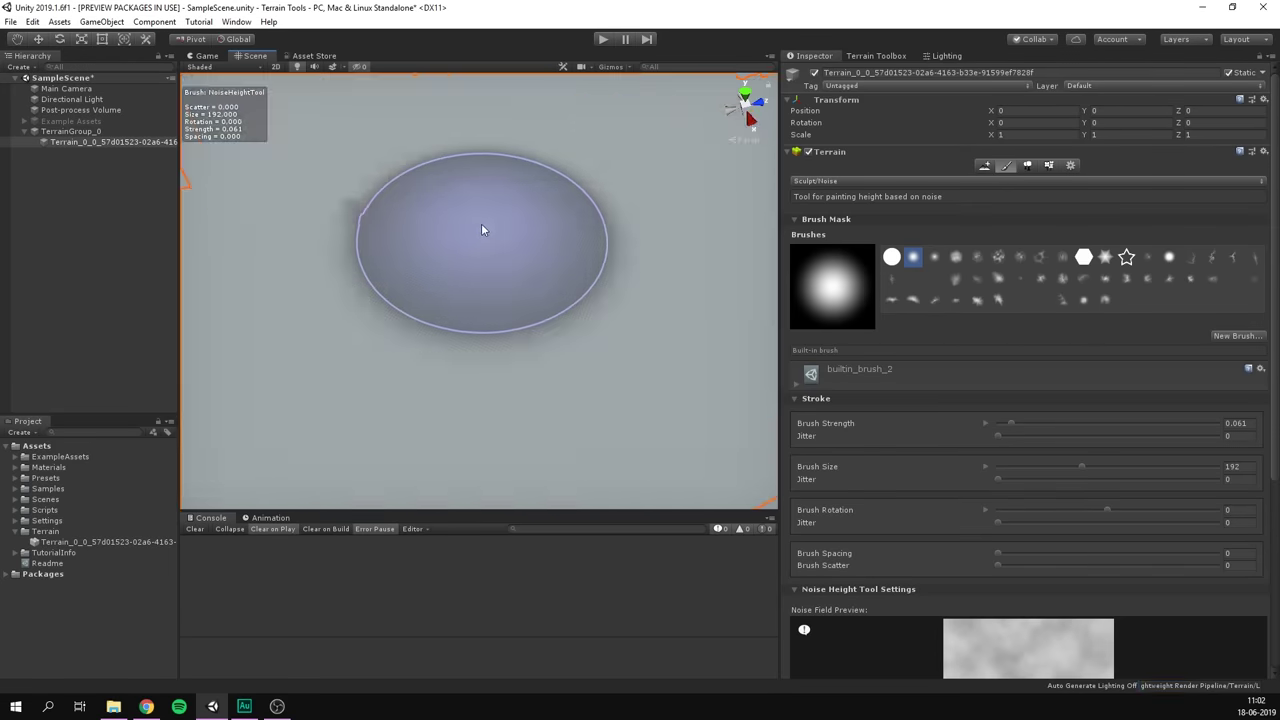
{"action": "scroll", "coordinate": [513, 214], "scroll_direction": "down", "scroll_amount": 3}
{"action": "scroll", "coordinate": [513, 214], "scroll_direction": "up", "scroll_amount": 2}
{"action": "scroll", "coordinate": [872, 395], "scroll_direction": "down", "scroll_amount": 5}
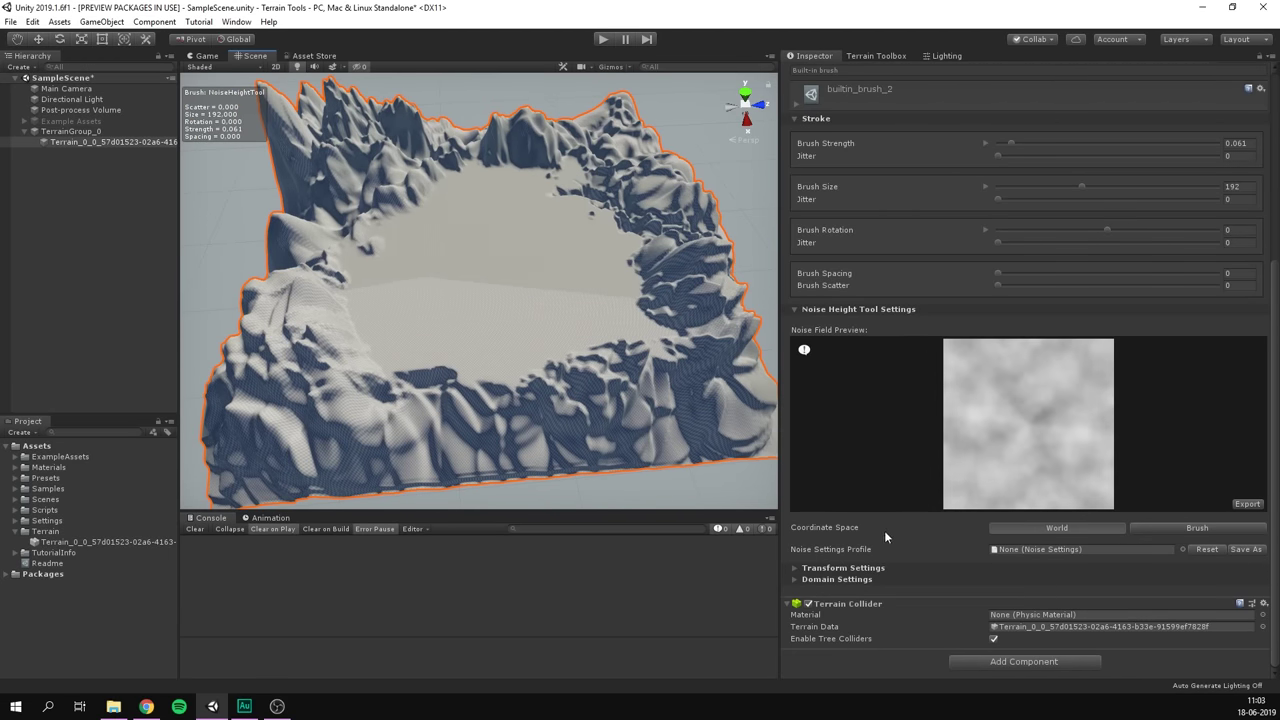
Set the noise Transform Settings scale to 20 on X, Y and Z.
{"action": "left_click", "coordinate": [835, 567]}
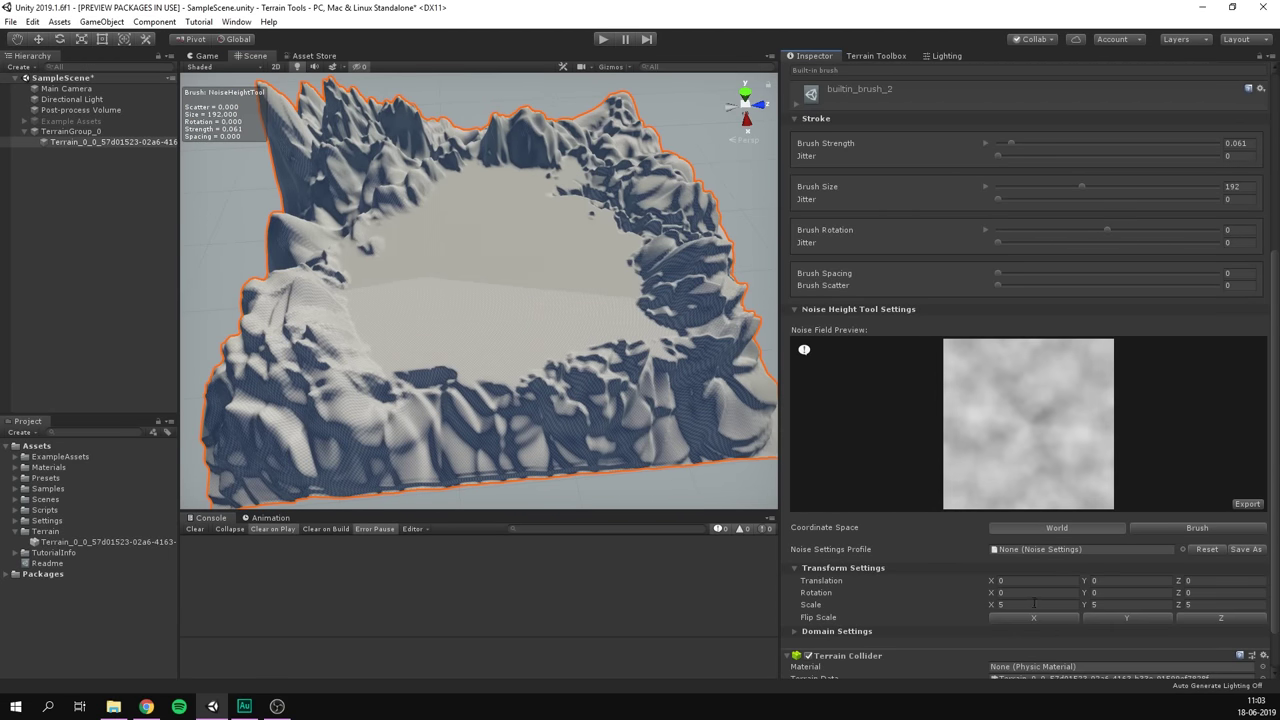
{"action": "type", "text": "20"}
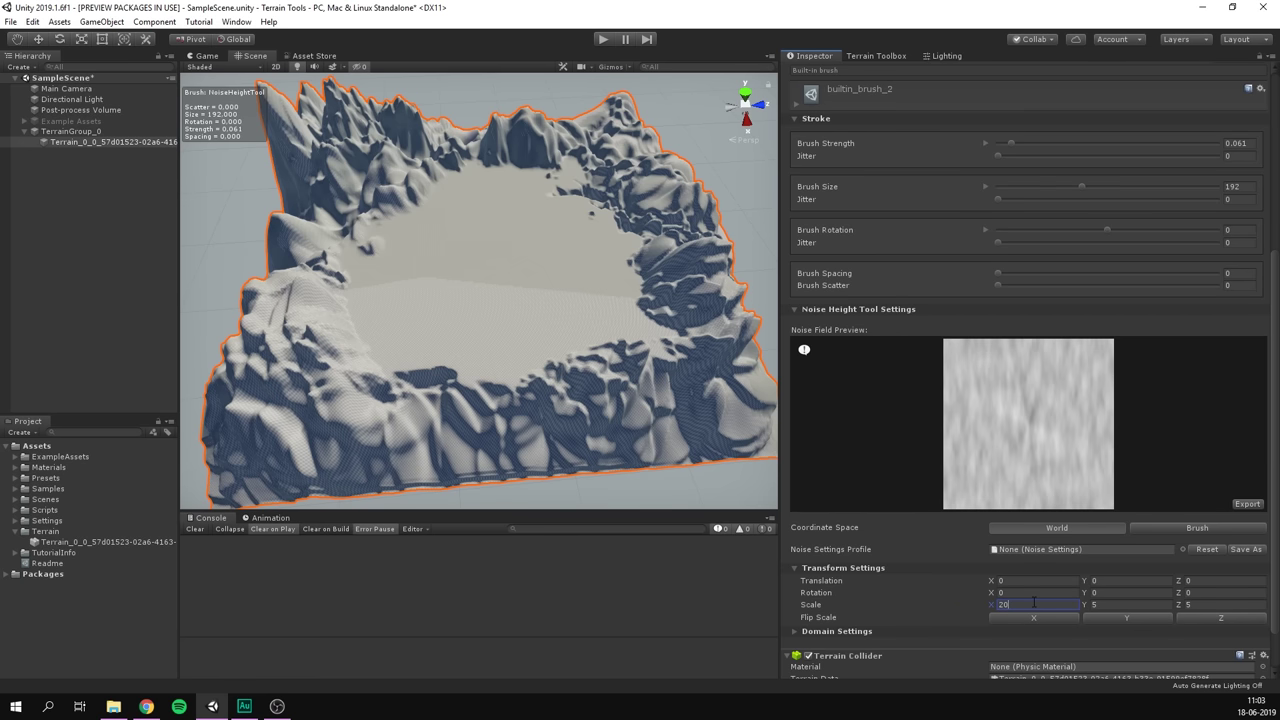
{"action": "key", "text": "Tab"}
{"action": "type", "text": "20"}
{"action": "key", "text": "Tab"}
{"action": "type", "text": "20"}
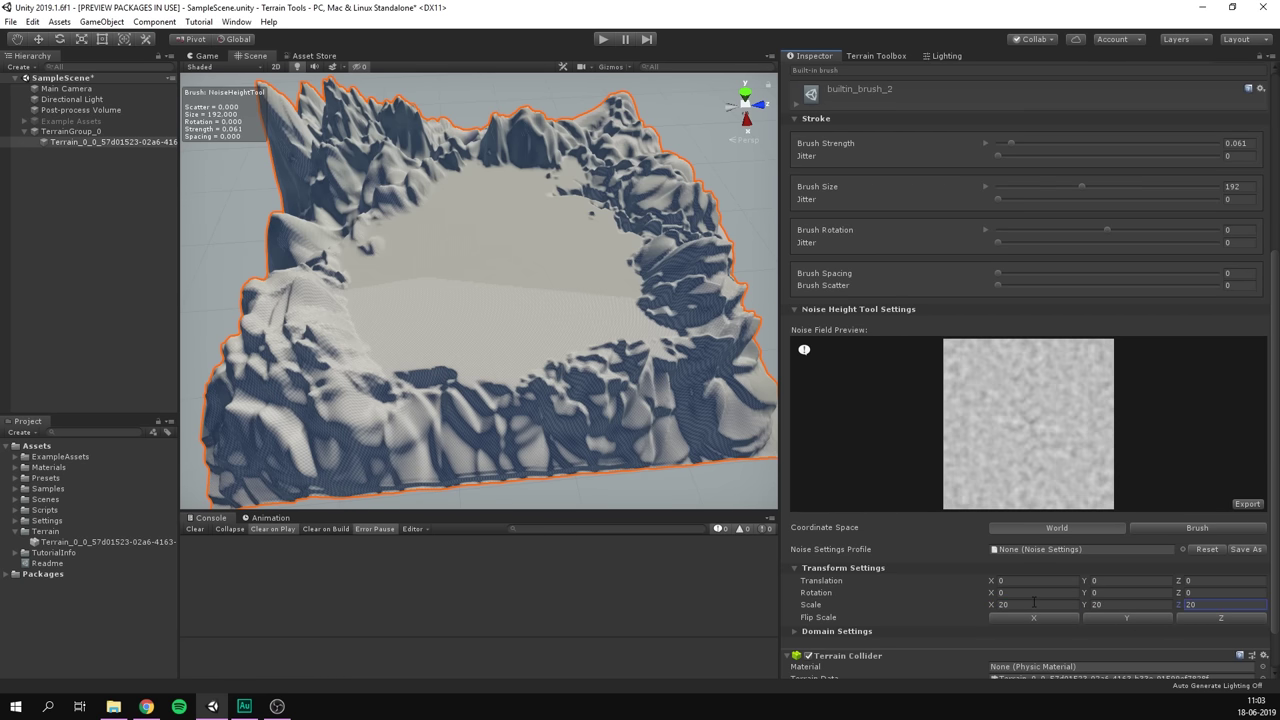
Paint noise over the flat terrain centre and crater to roughen them.
{"action": "mouse_move", "coordinate": [429, 300]}
{"action": "left_mouse_down"}
{"action": "mouse_move", "coordinate": [571, 214]}
{"action": "mouse_move", "coordinate": [429, 200]}
{"action": "mouse_move", "coordinate": [551, 347]}
{"action": "mouse_move", "coordinate": [502, 184]}
{"action": "mouse_move", "coordinate": [371, 309]}
{"action": "mouse_move", "coordinate": [370, 202]}
{"action": "mouse_move", "coordinate": [570, 350]}
{"action": "mouse_move", "coordinate": [586, 206]}
{"action": "mouse_move", "coordinate": [456, 241]}
{"action": "left_mouse_up"}
{"action": "scroll", "coordinate": [440, 240], "scroll_direction": "up", "scroll_amount": 5}
{"action": "scroll", "coordinate": [425, 243], "scroll_direction": "down", "scroll_amount": 2}
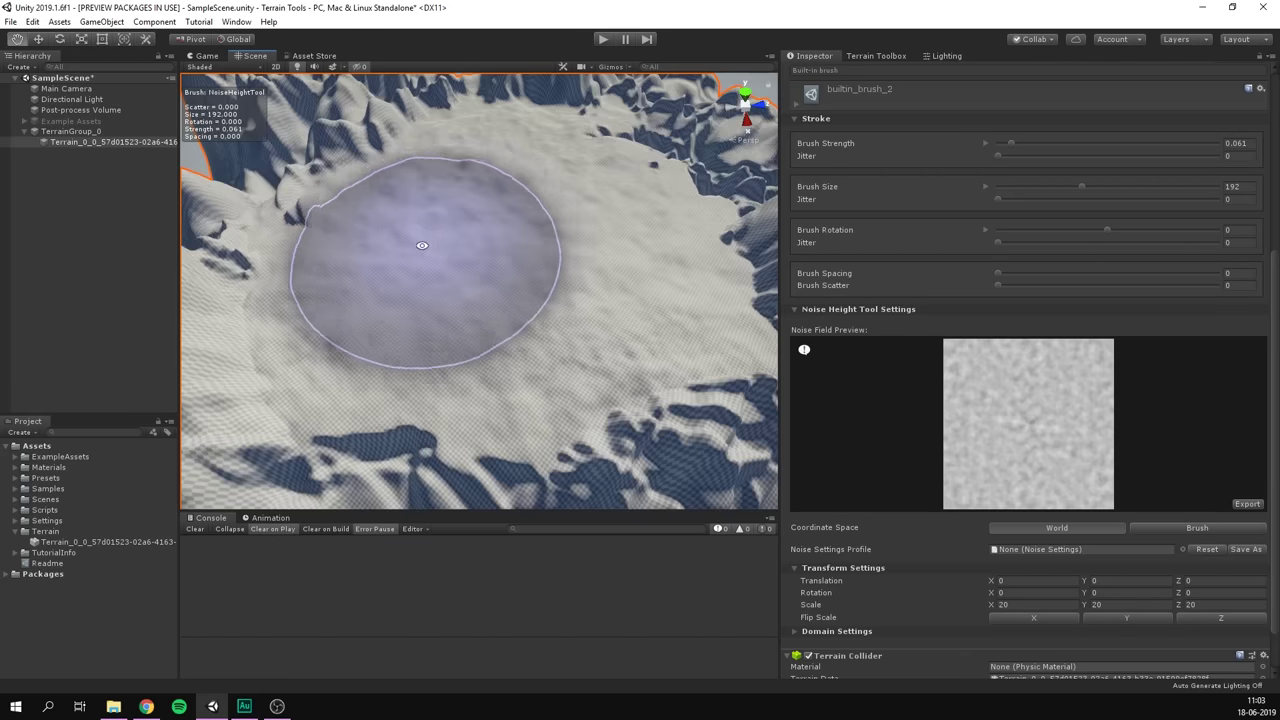
{"action": "scroll", "coordinate": [420, 246], "scroll_direction": "down", "scroll_amount": 6}
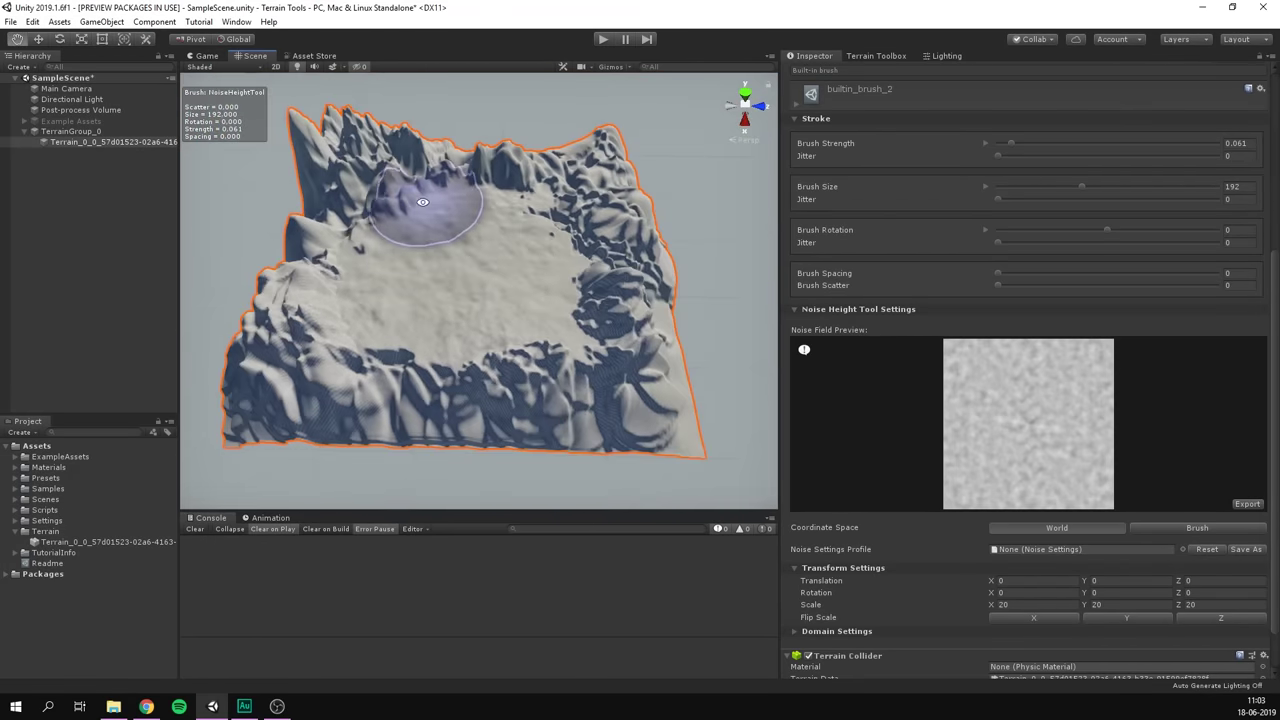
{"action": "mouse_move", "coordinate": [418, 201]}
{"action": "left_mouse_down", "text": "alt"}
{"action": "mouse_move", "coordinate": [314, 214]}
{"action": "mouse_move", "coordinate": [357, 250]}
{"action": "mouse_move", "coordinate": [420, 197]}
{"action": "mouse_move", "coordinate": [440, 271]}
{"action": "left_mouse_up", "text": "alt"}
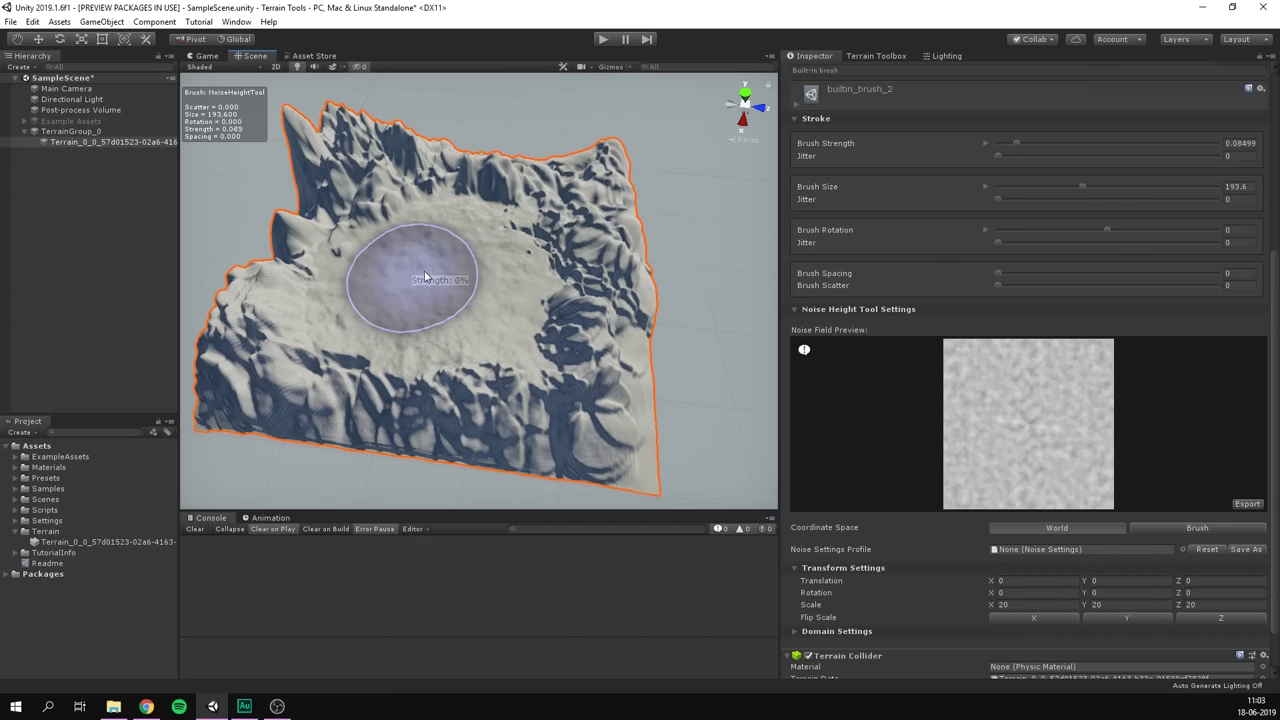
{"action": "mouse_move", "coordinate": [427, 270]}
{"action": "left_mouse_down"}
{"action": "mouse_move", "coordinate": [493, 248]}
{"action": "mouse_move", "coordinate": [327, 276]}
{"action": "mouse_move", "coordinate": [546, 311]}
{"action": "mouse_move", "coordinate": [354, 168]}
{"action": "mouse_move", "coordinate": [590, 190]}
{"action": "mouse_move", "coordinate": [571, 400]}
{"action": "mouse_move", "coordinate": [465, 319]}
{"action": "mouse_move", "coordinate": [549, 186]}
{"action": "mouse_move", "coordinate": [514, 177]}
{"action": "mouse_move", "coordinate": [618, 165]}
{"action": "mouse_move", "coordinate": [634, 222]}
{"action": "left_mouse_up"}
{"action": "scroll", "coordinate": [820, 214], "scroll_direction": "up", "scroll_amount": 5}
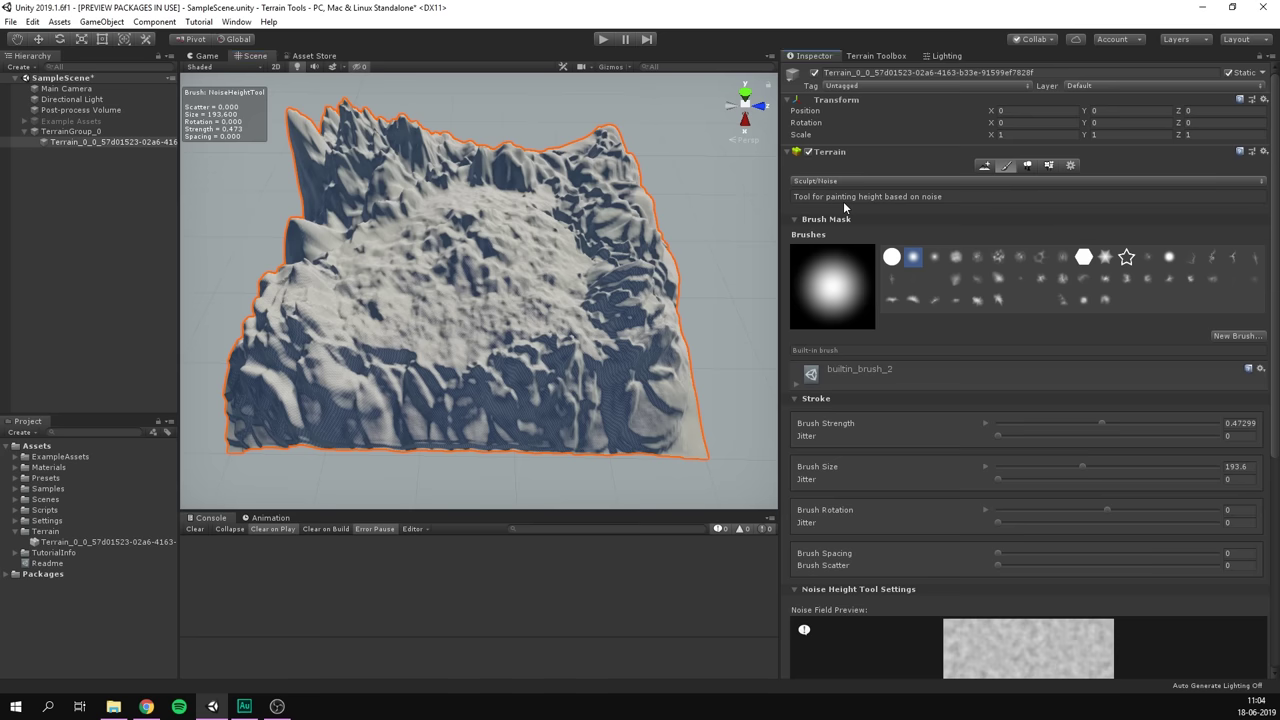
Select the Bridge sculpt tool and build a trial bridge from the left rim.
{"action": "left_click", "coordinate": [845, 183]}
{"action": "mouse_move", "coordinate": [864, 272]}
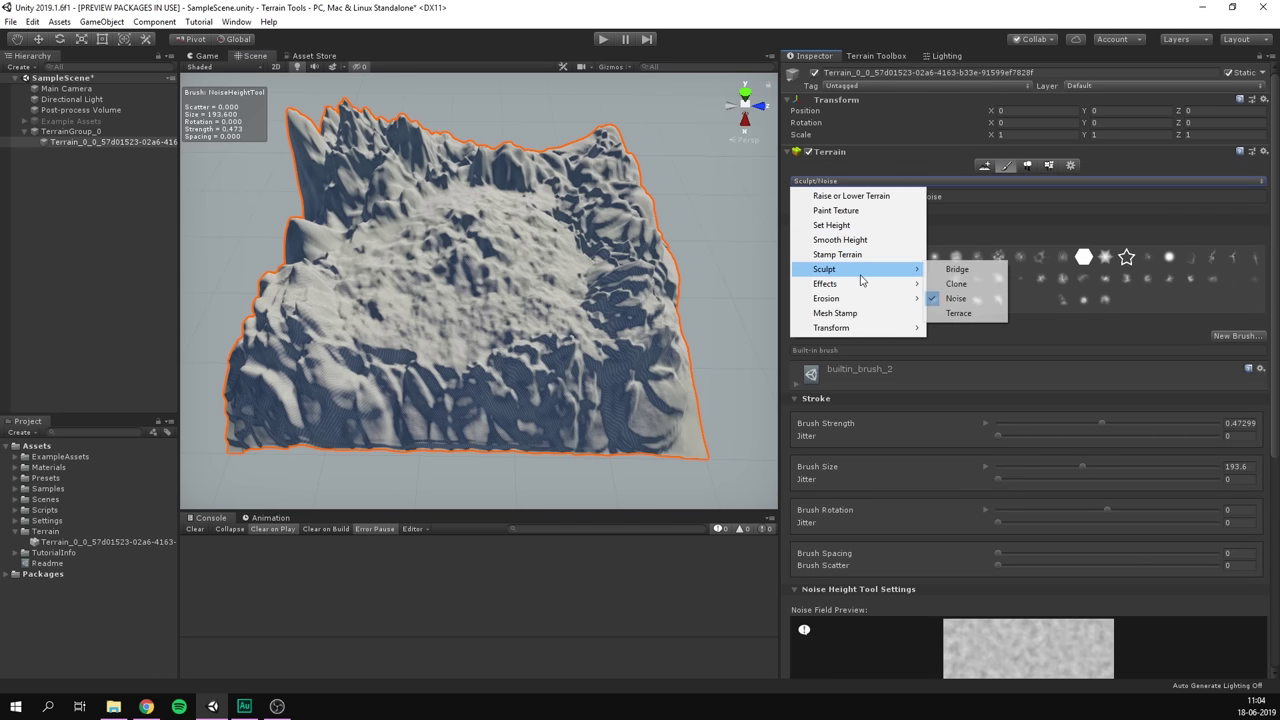
{"action": "left_click", "coordinate": [958, 270]}
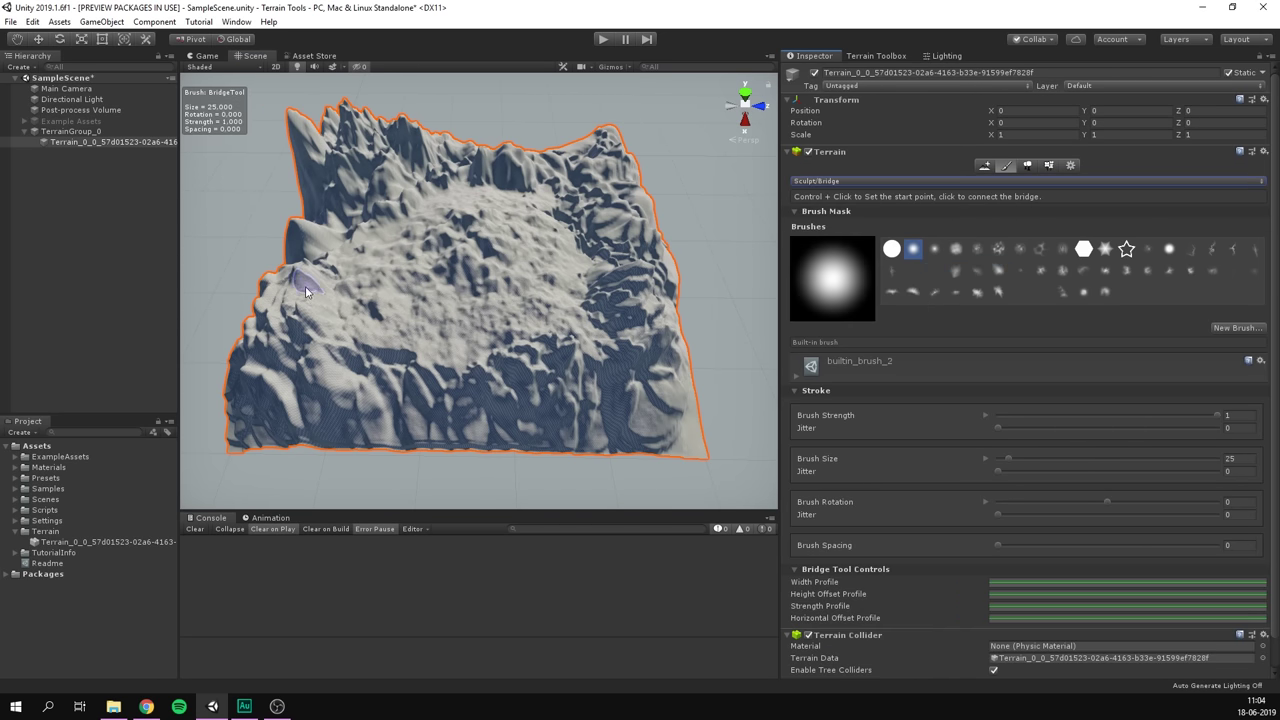
{"action": "left_click", "coordinate": [297, 229], "text": "ctrl"}
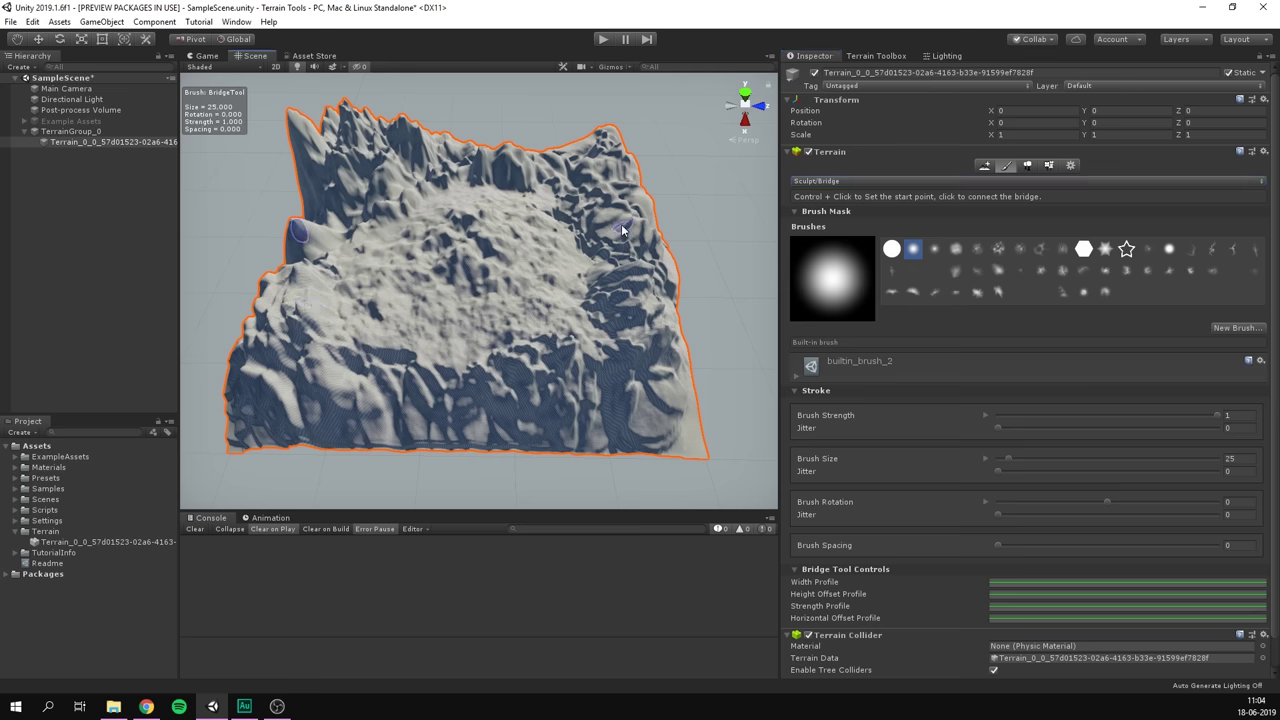
{"action": "left_click", "coordinate": [612, 216]}
{"action": "mouse_move", "coordinate": [508, 218]}
{"action": "left_mouse_down", "text": "alt"}
{"action": "mouse_move", "coordinate": [595, 268]}
{"action": "mouse_move", "coordinate": [530, 202]}
{"action": "mouse_move", "coordinate": [405, 228]}
{"action": "left_mouse_up", "text": "alt"}
Build a straight bridge ridge from the back rim toward the terrain front.
{"action": "left_click", "coordinate": [469, 221], "text": "ctrl"}
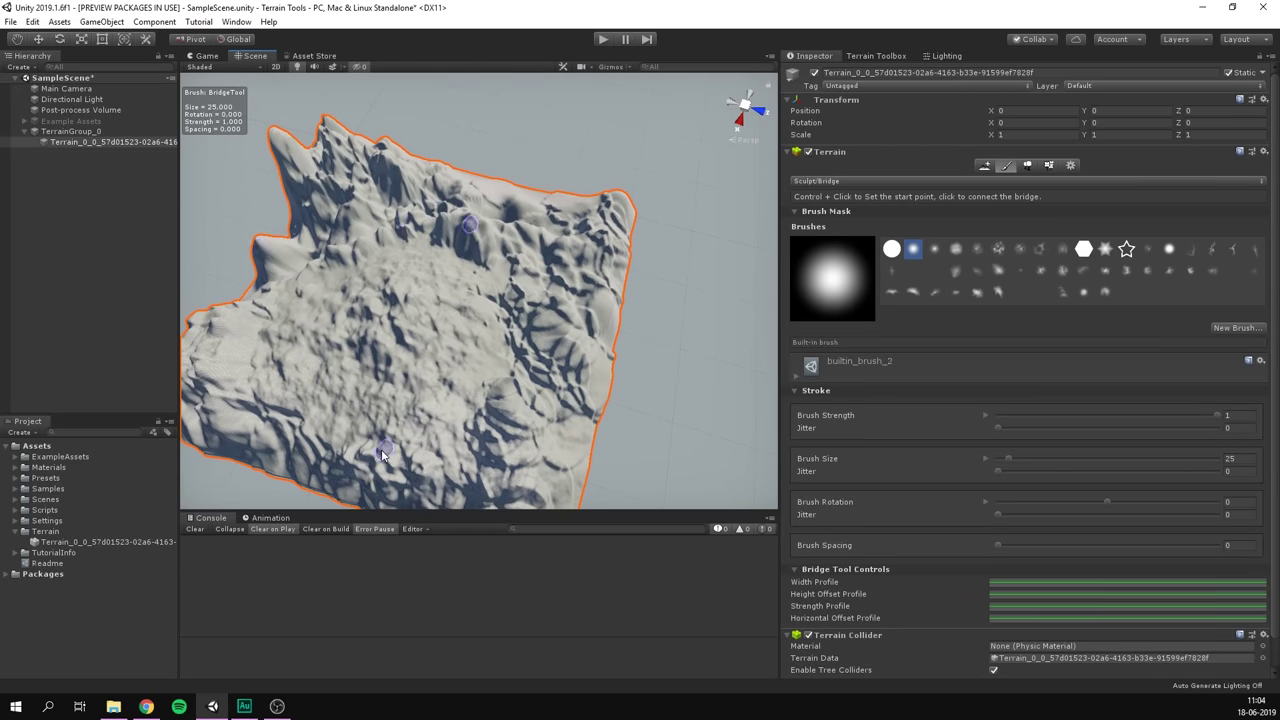
{"action": "left_click", "coordinate": [384, 450]}
{"action": "left_click_drag", "start_coordinate": [384, 383], "coordinate": [450, 345], "text": "alt"}
Choose Terrace, undo the trial stroke, lower Terrace Count to 65 and brush the terrain.
{"action": "left_click", "coordinate": [830, 181]}
{"action": "mouse_move", "coordinate": [824, 269]}
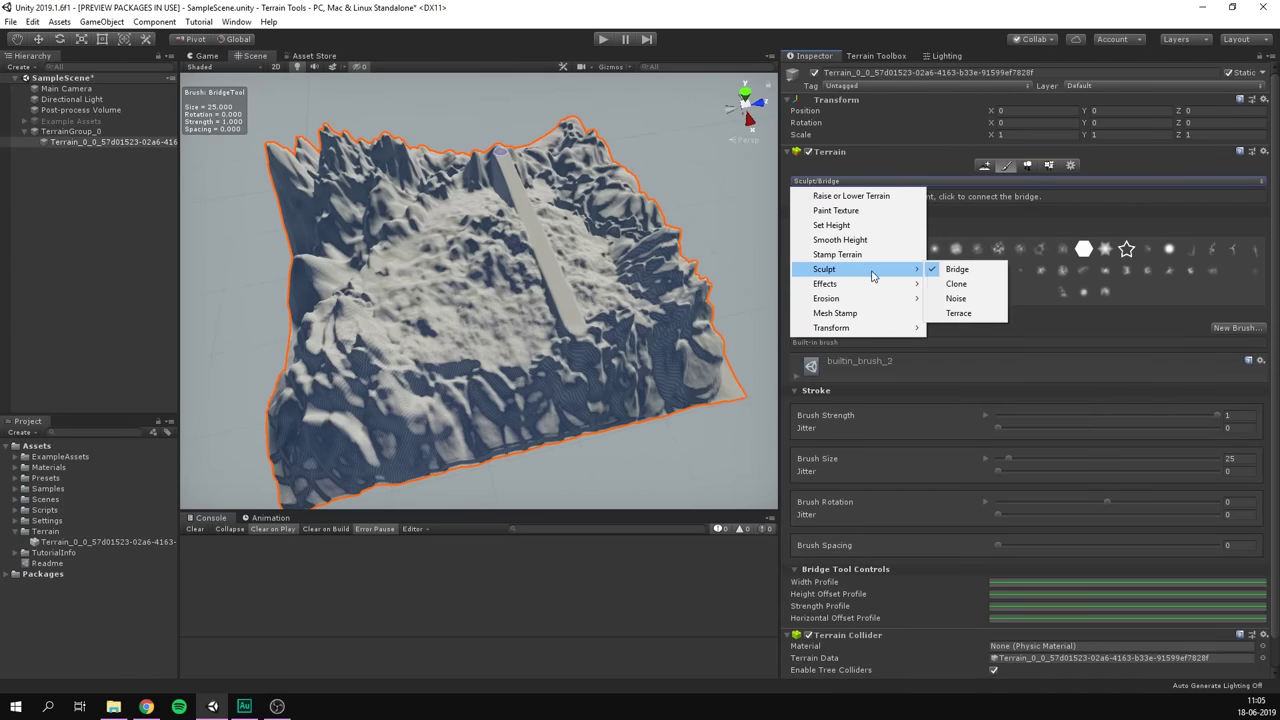
{"action": "left_click", "coordinate": [953, 313]}
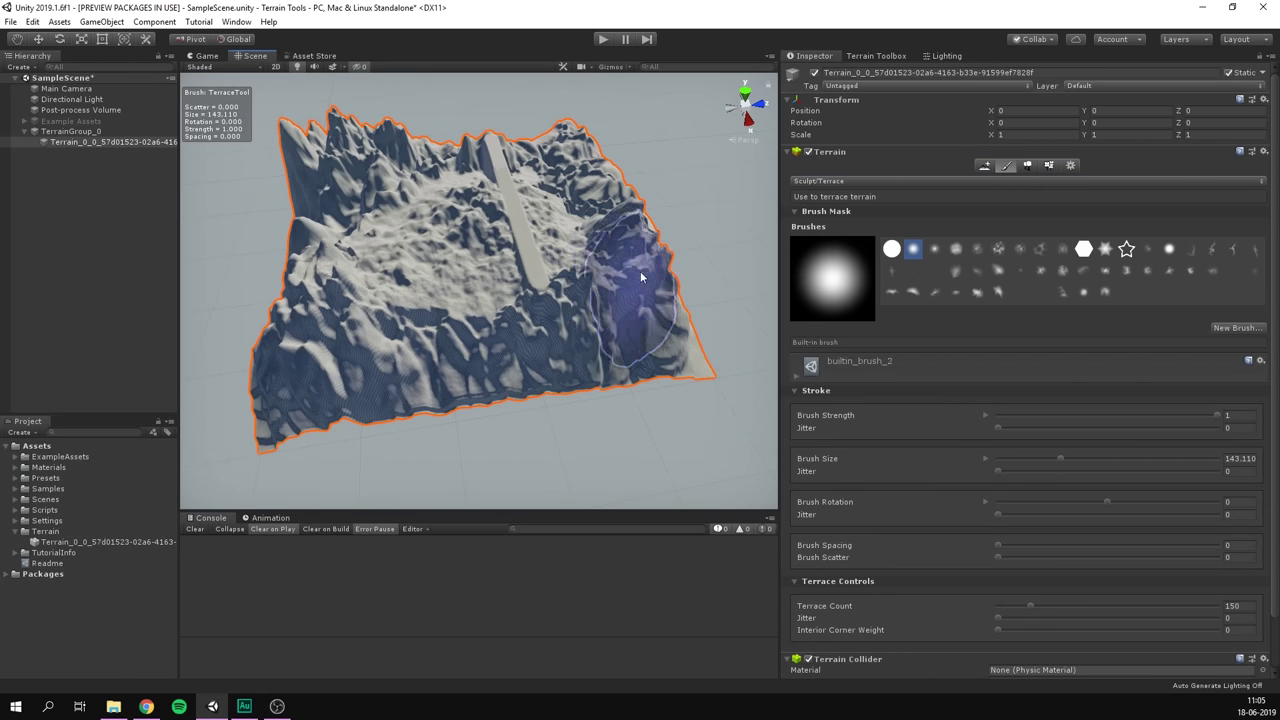
{"action": "mouse_move", "coordinate": [292, 281]}
{"action": "left_mouse_down"}
{"action": "mouse_move", "coordinate": [303, 344]}
{"action": "mouse_move", "coordinate": [361, 97]}
{"action": "mouse_move", "coordinate": [365, 163]}
{"action": "mouse_move", "coordinate": [399, 234]}
{"action": "mouse_move", "coordinate": [576, 168]}
{"action": "mouse_move", "coordinate": [638, 262]}
{"action": "mouse_move", "coordinate": [565, 218]}
{"action": "mouse_move", "coordinate": [367, 320]}
{"action": "mouse_move", "coordinate": [334, 381]}
{"action": "mouse_move", "coordinate": [679, 349]}
{"action": "mouse_move", "coordinate": [423, 382]}
{"action": "left_mouse_up"}
{"action": "key", "text": "ctrl+z"}
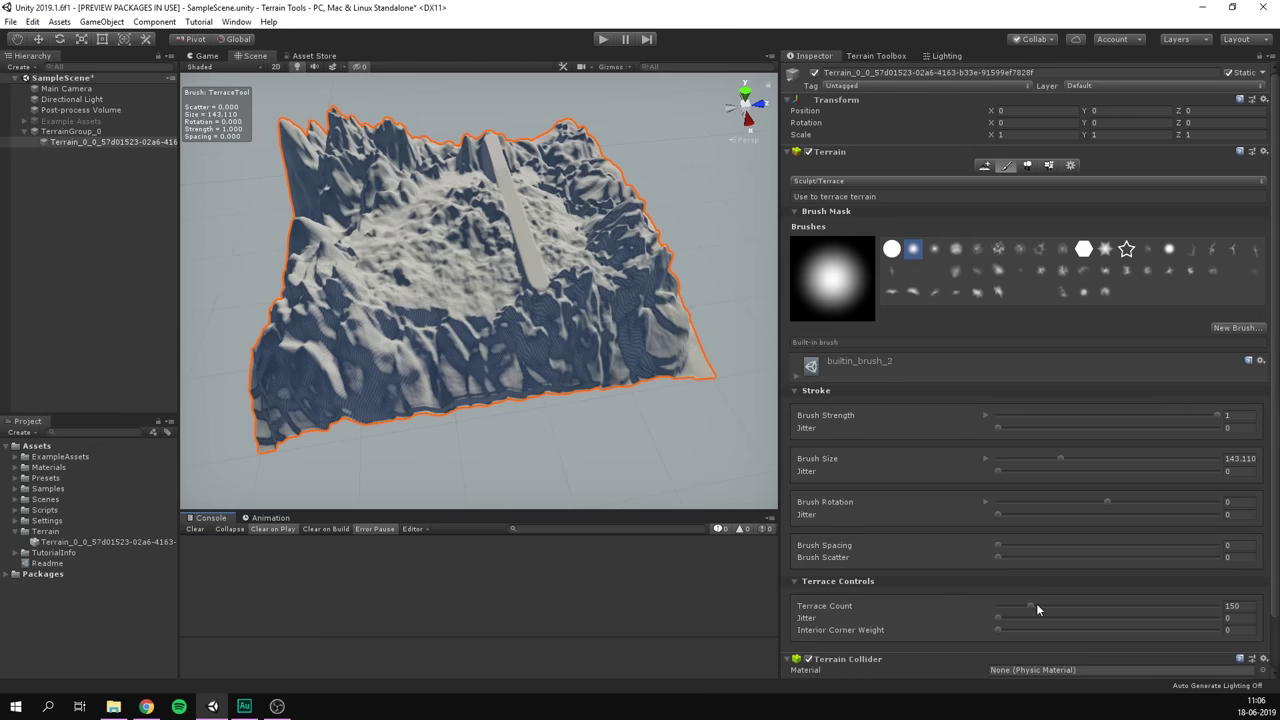
{"action": "left_click_drag", "start_coordinate": [1031, 606], "coordinate": [1012, 607]}
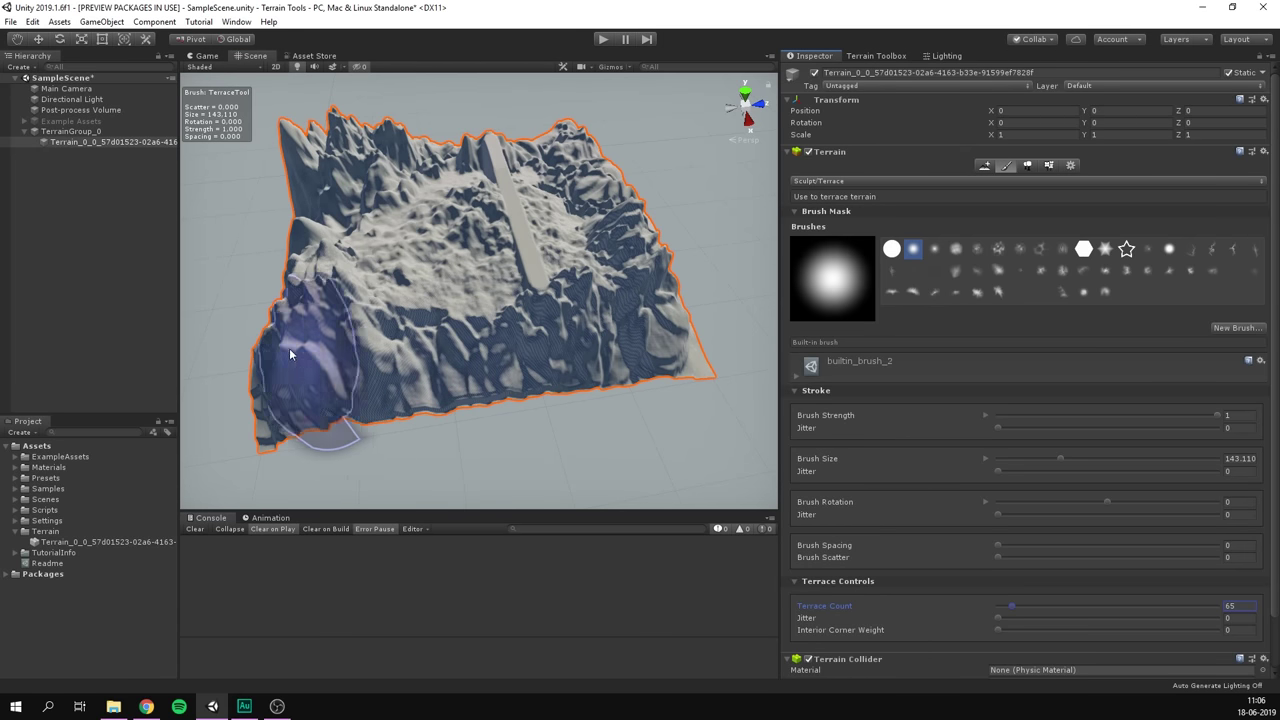
{"action": "mouse_move", "coordinate": [286, 348]}
{"action": "left_mouse_down"}
{"action": "mouse_move", "coordinate": [439, 355]}
{"action": "mouse_move", "coordinate": [634, 327]}
{"action": "mouse_move", "coordinate": [307, 243]}
{"action": "mouse_move", "coordinate": [342, 175]}
{"action": "mouse_move", "coordinate": [549, 170]}
{"action": "mouse_move", "coordinate": [537, 285]}
{"action": "mouse_move", "coordinate": [409, 356]}
{"action": "mouse_move", "coordinate": [490, 333]}
{"action": "mouse_move", "coordinate": [385, 341]}
{"action": "left_mouse_up"}
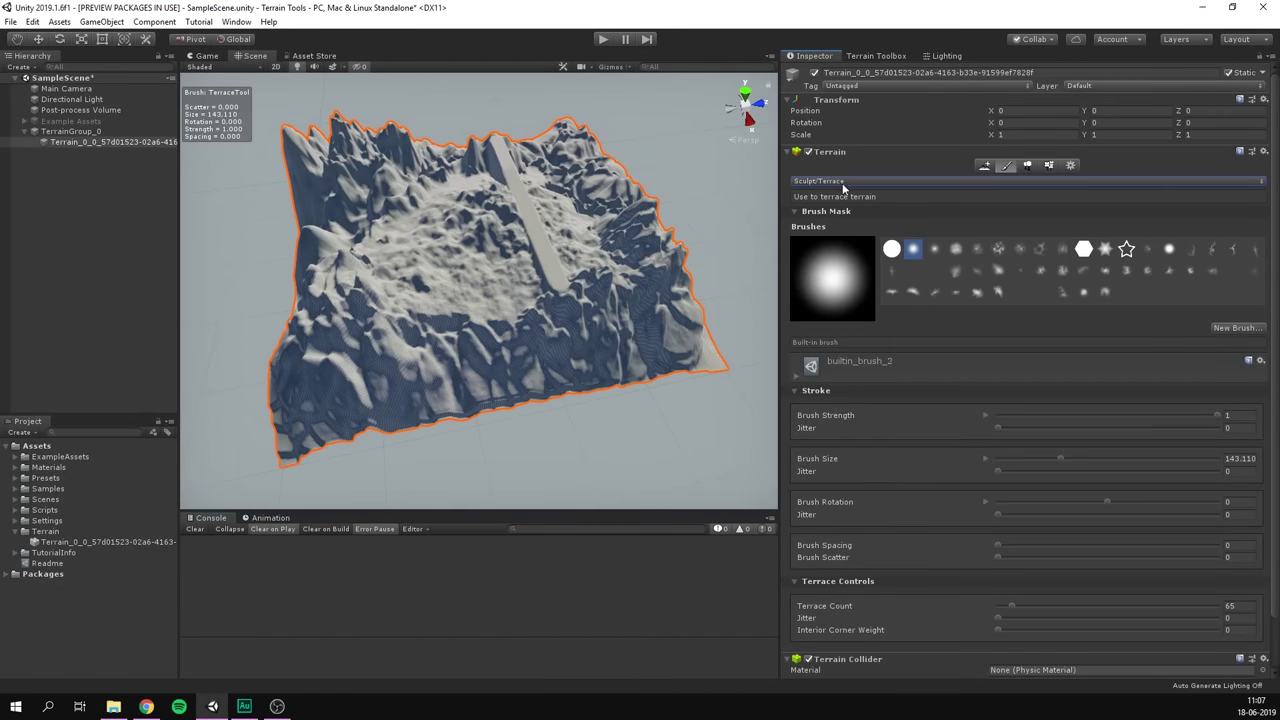
Select Hydraulic Erosion, show its advanced settings and erode the left slopes toward the centre.
{"action": "left_click", "coordinate": [843, 186]}
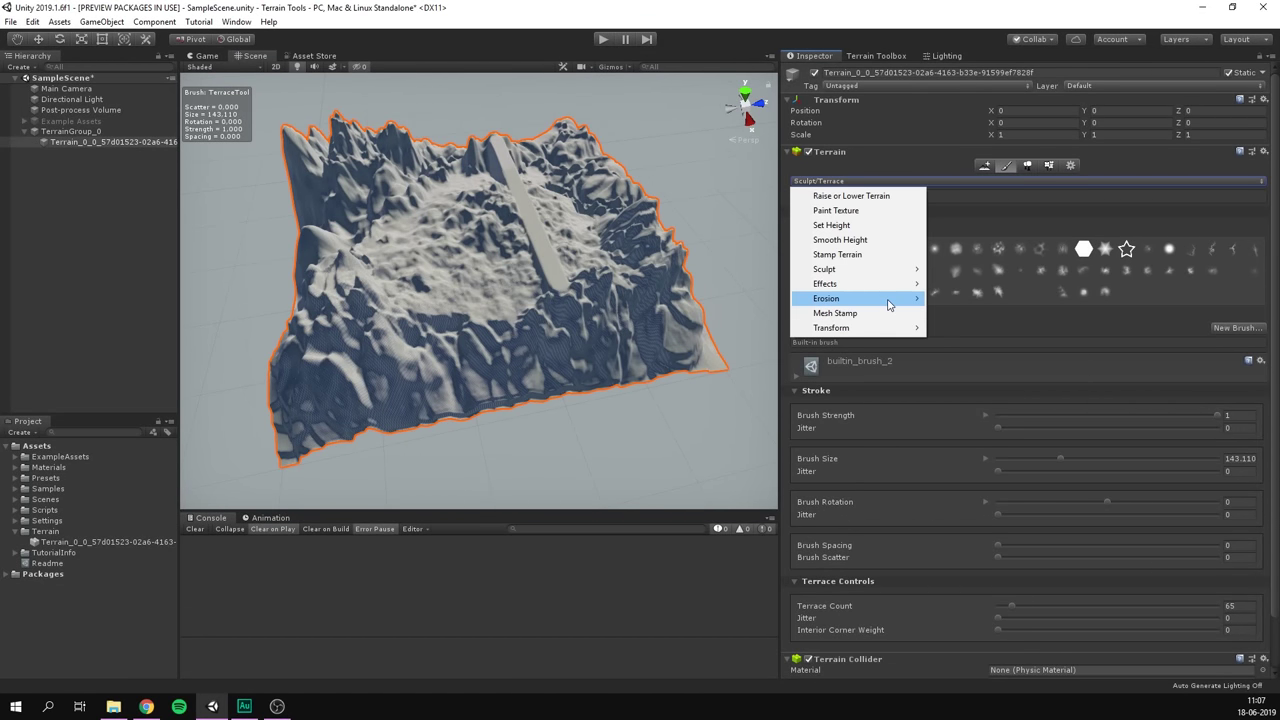
{"action": "mouse_move", "coordinate": [886, 304]}
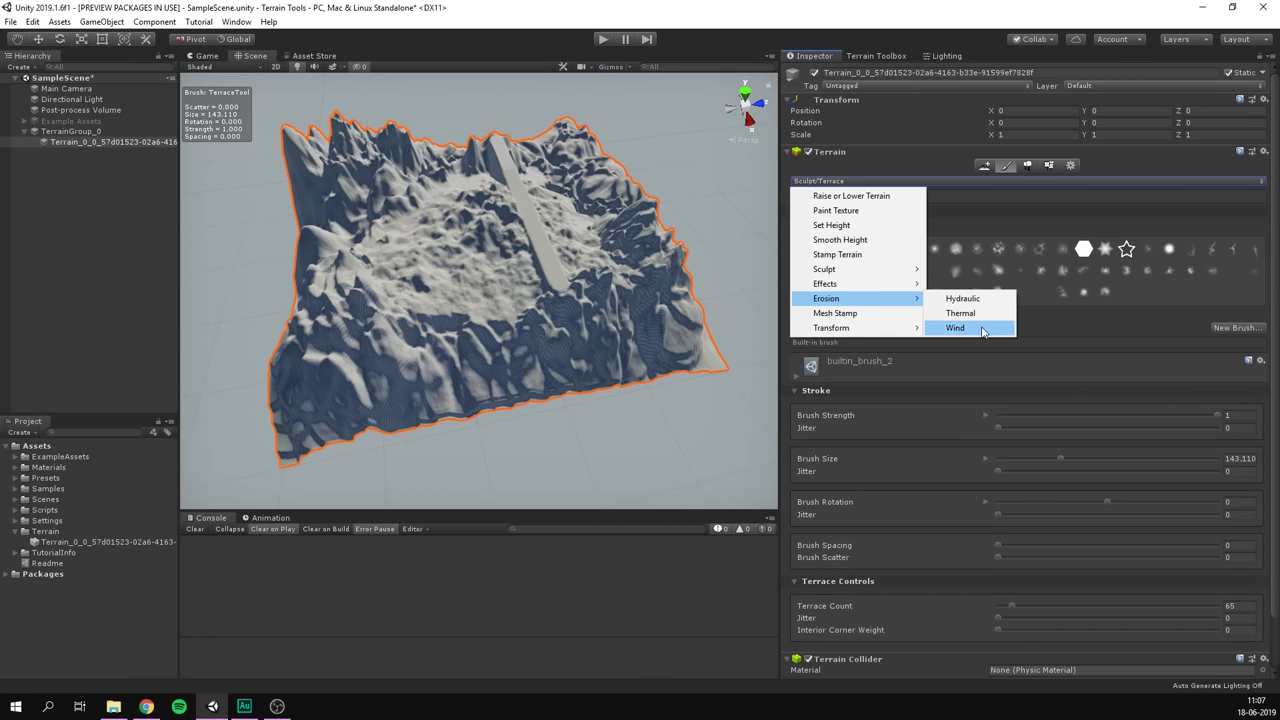
{"action": "left_click", "coordinate": [963, 298]}
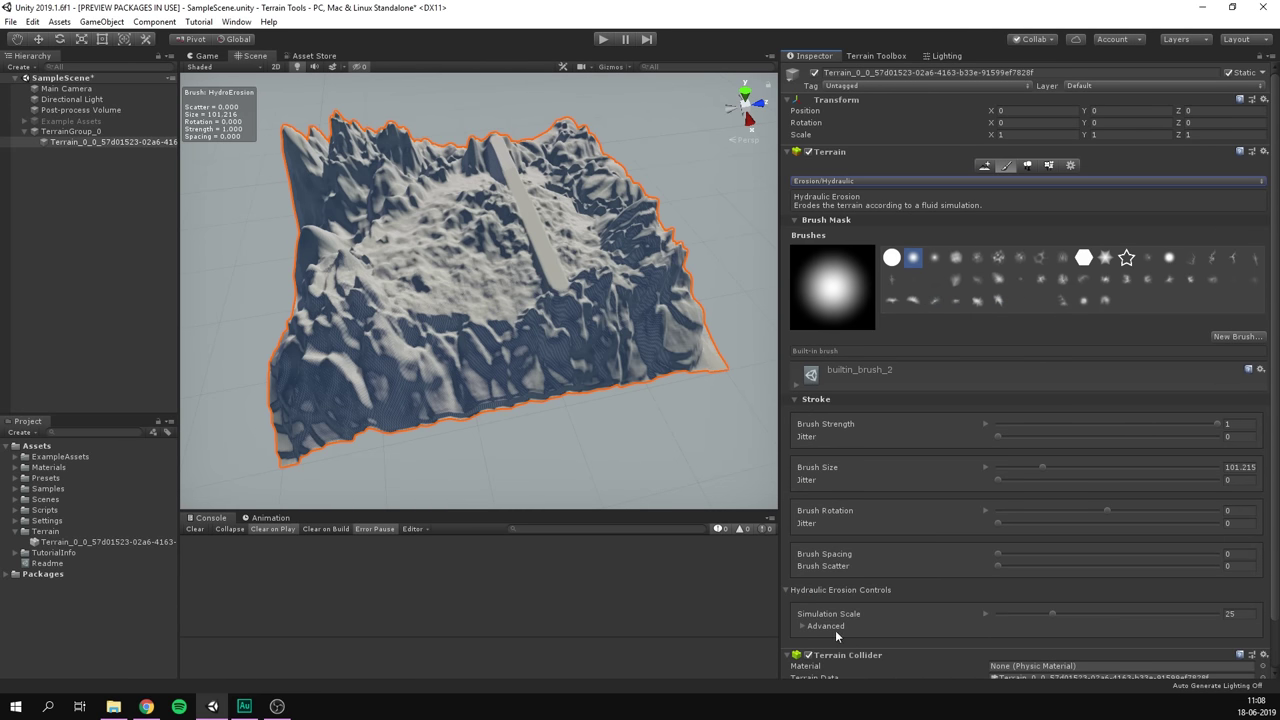
{"action": "left_click", "coordinate": [807, 631]}
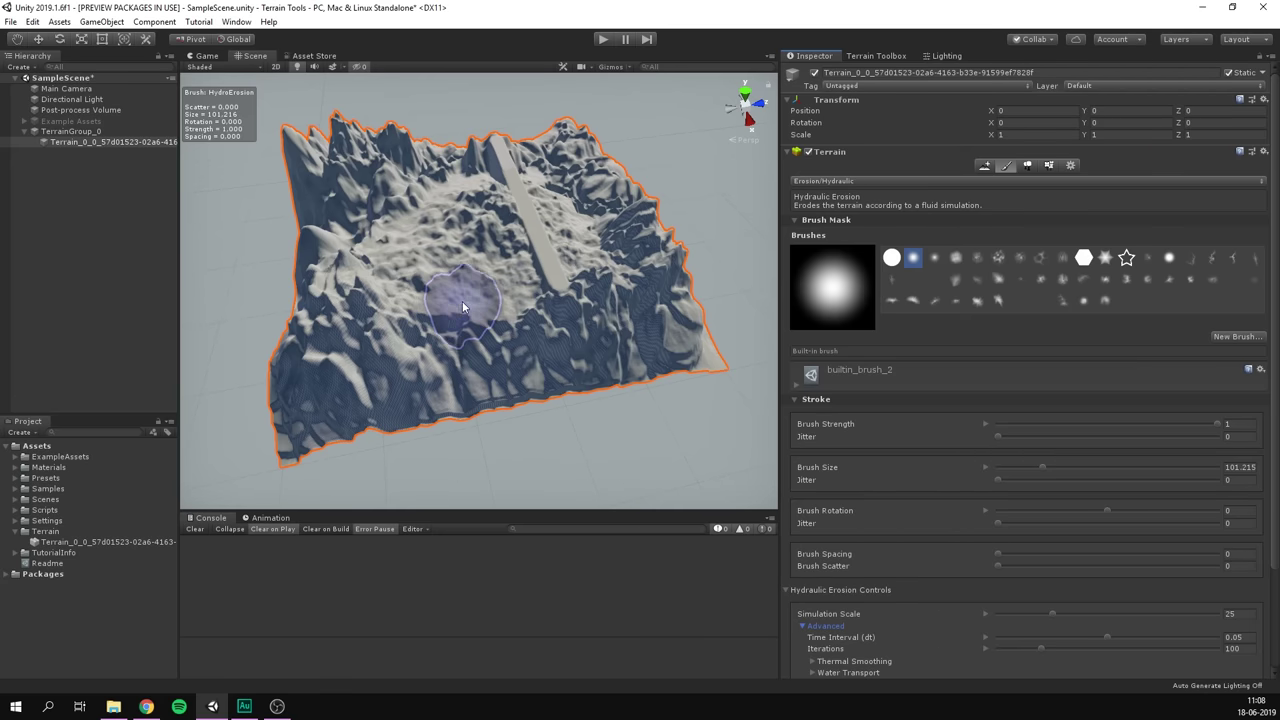
{"action": "mouse_move", "coordinate": [329, 340]}
{"action": "left_mouse_down"}
{"action": "mouse_move", "coordinate": [404, 320]}
{"action": "mouse_move", "coordinate": [426, 205]}
{"action": "mouse_move", "coordinate": [442, 274]}
{"action": "mouse_move", "coordinate": [426, 253]}
{"action": "mouse_move", "coordinate": [469, 241]}
{"action": "mouse_move", "coordinate": [470, 296]}
{"action": "mouse_move", "coordinate": [562, 269]}
{"action": "mouse_move", "coordinate": [558, 215]}
{"action": "mouse_move", "coordinate": [534, 198]}
{"action": "mouse_move", "coordinate": [564, 299]}
{"action": "mouse_move", "coordinate": [588, 323]}
{"action": "mouse_move", "coordinate": [519, 352]}
{"action": "mouse_move", "coordinate": [621, 198]}
{"action": "mouse_move", "coordinate": [541, 155]}
{"action": "mouse_move", "coordinate": [568, 251]}
{"action": "mouse_move", "coordinate": [462, 227]}
{"action": "mouse_move", "coordinate": [358, 149]}
{"action": "mouse_move", "coordinate": [459, 167]}
{"action": "mouse_move", "coordinate": [405, 233]}
{"action": "mouse_move", "coordinate": [319, 229]}
{"action": "mouse_move", "coordinate": [286, 424]}
{"action": "mouse_move", "coordinate": [327, 211]}
{"action": "mouse_move", "coordinate": [378, 142]}
{"action": "mouse_move", "coordinate": [501, 162]}
{"action": "mouse_move", "coordinate": [465, 154]}
{"action": "mouse_move", "coordinate": [544, 146]}
{"action": "left_mouse_up"}
{"action": "key", "text": "ctrl+z"}
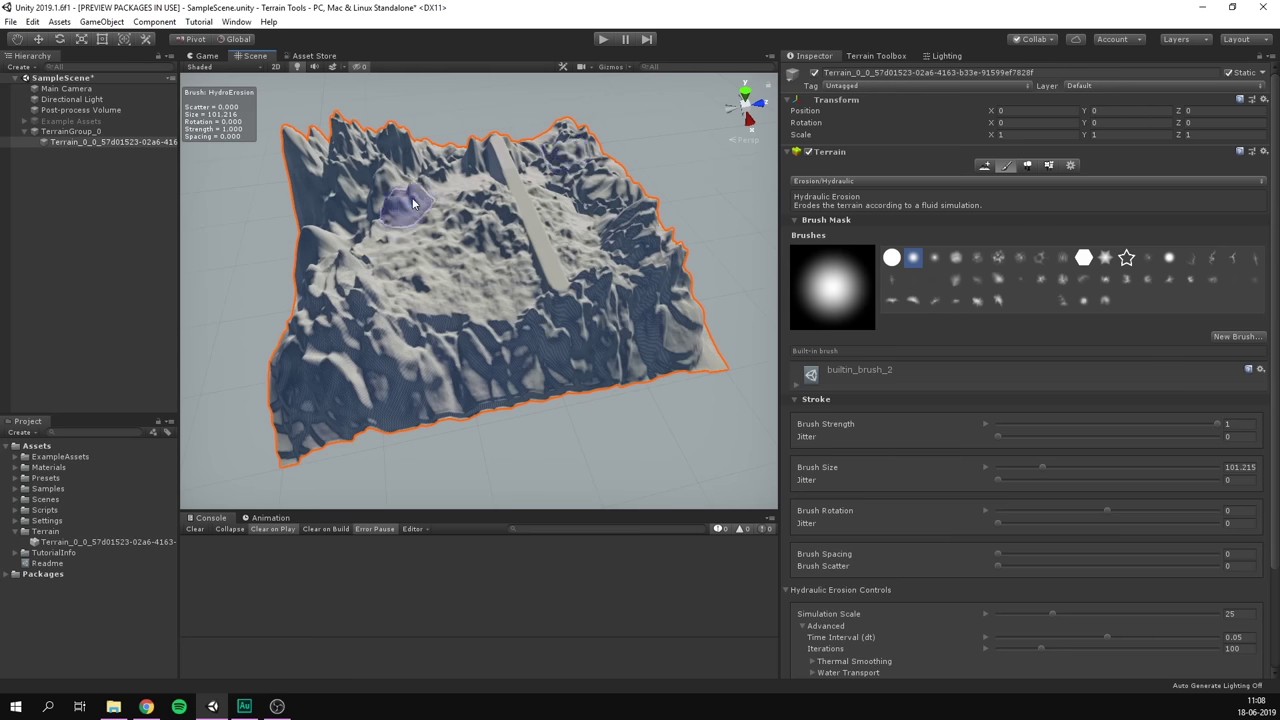
{"action": "key", "text": "ctrl+y"}
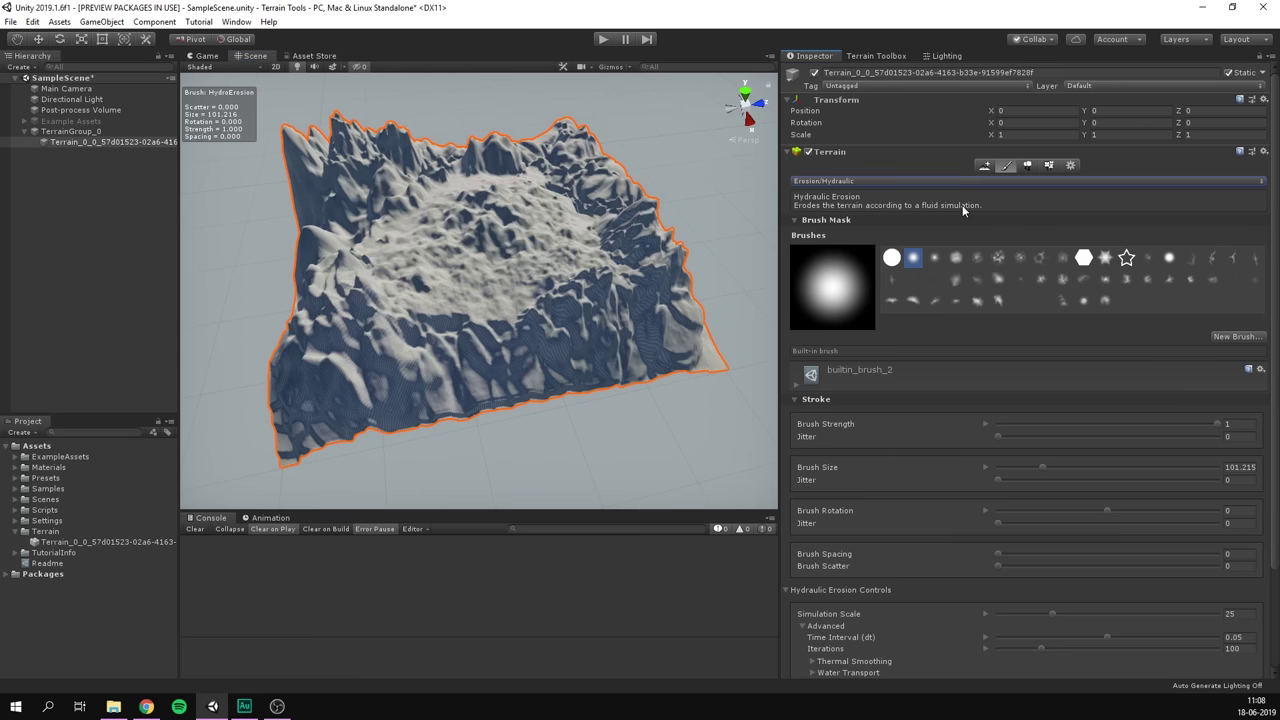
Browse the terrain tool list, keep Hydraulic Erosion active, and orbit the view.
{"action": "left_click", "coordinate": [905, 181]}
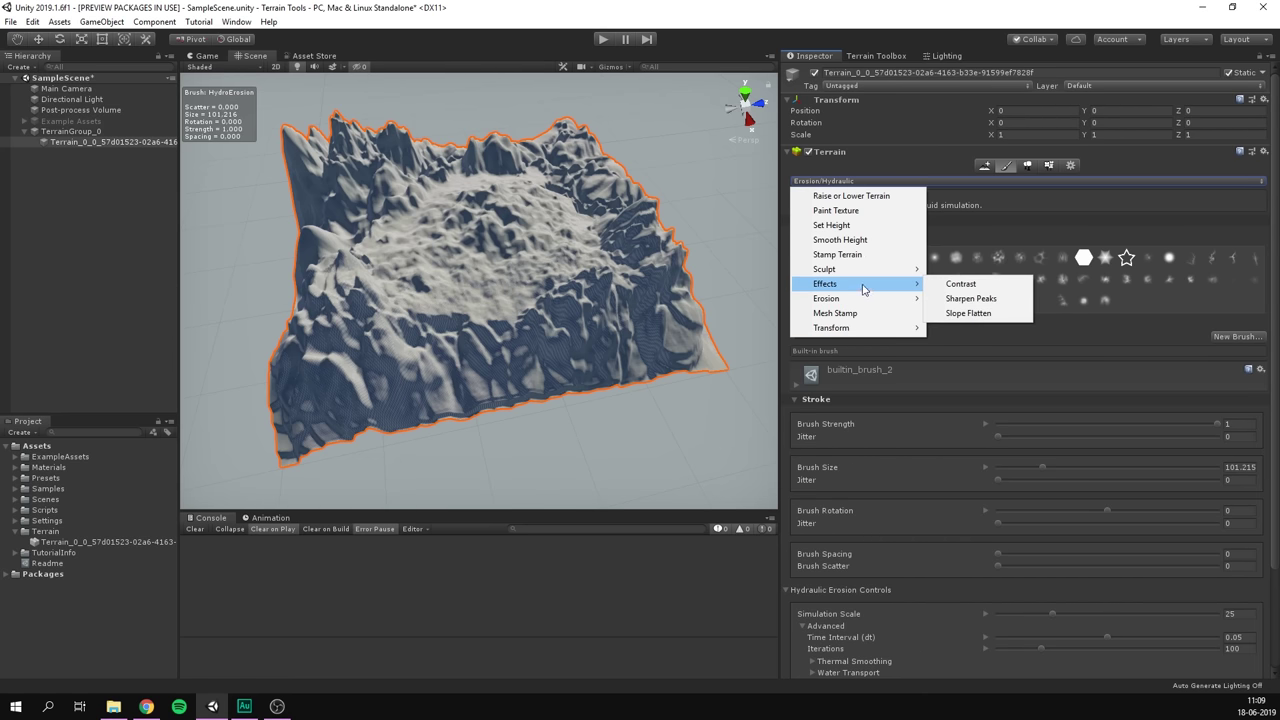
{"action": "mouse_move", "coordinate": [869, 273]}
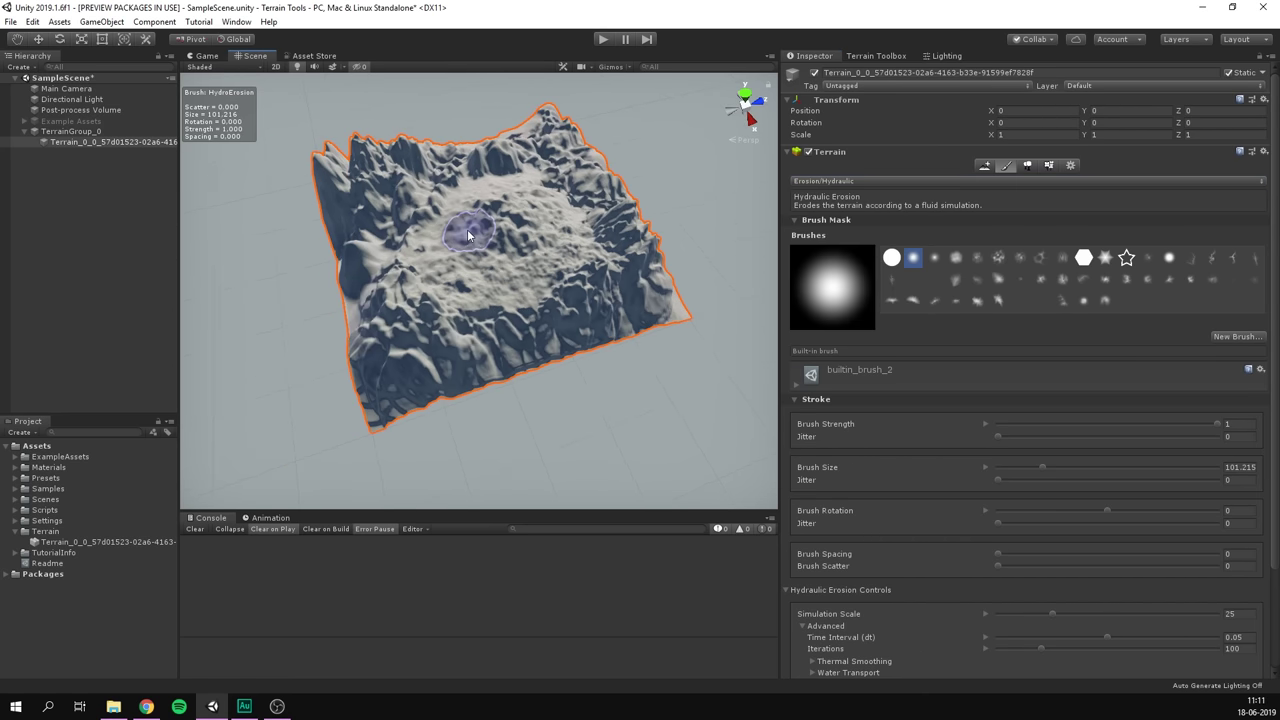
{"action": "mouse_move", "coordinate": [467, 229]}
{"action": "left_mouse_down", "text": "alt"}
{"action": "mouse_move", "coordinate": [405, 218]}
{"action": "mouse_move", "coordinate": [460, 228]}
{"action": "left_mouse_up", "text": "alt"}
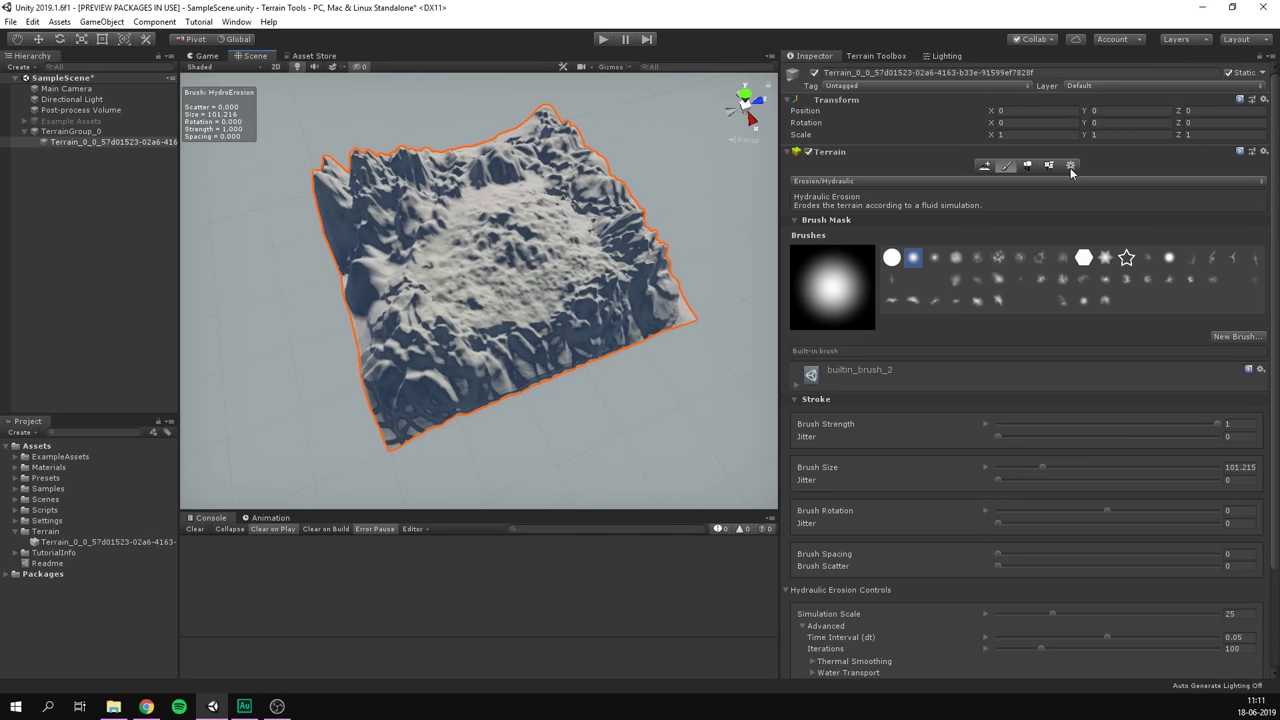
Open Terrain Settings and check the 500 Terrain Width under Mesh Resolution.
{"action": "left_click", "coordinate": [1070, 166]}
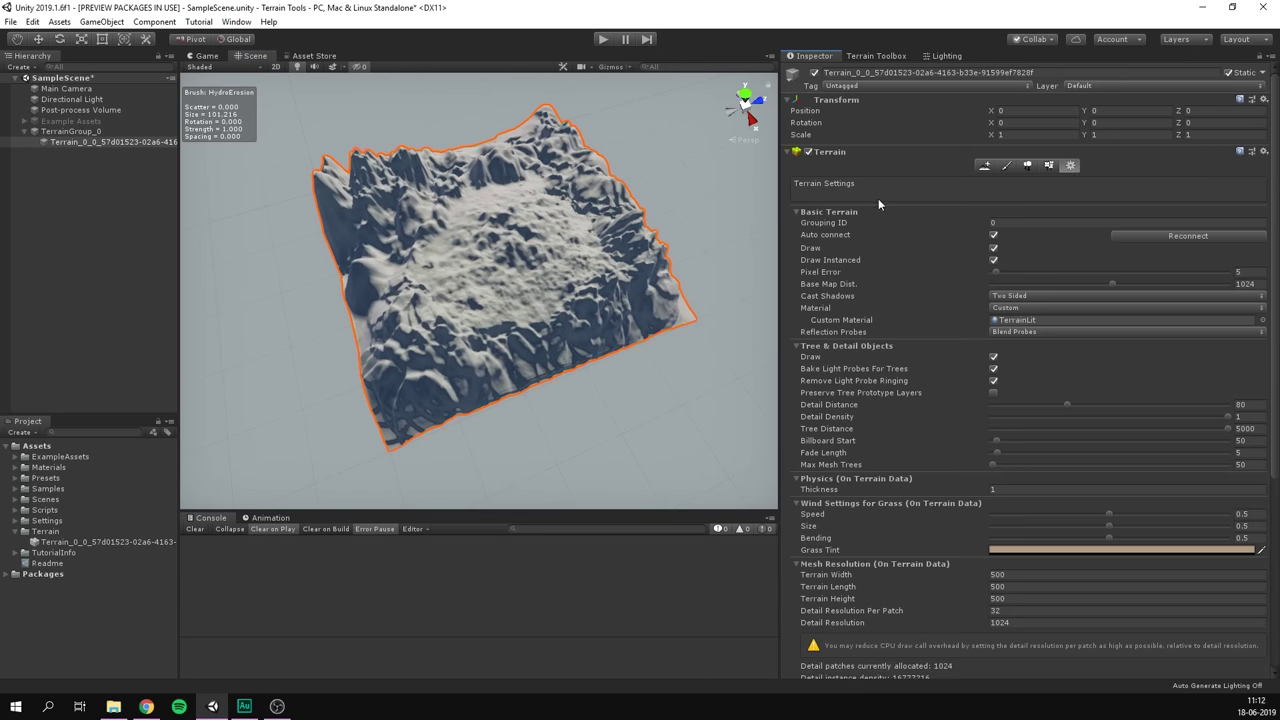
{"action": "scroll", "coordinate": [850, 246], "scroll_direction": "down", "scroll_amount": 5}
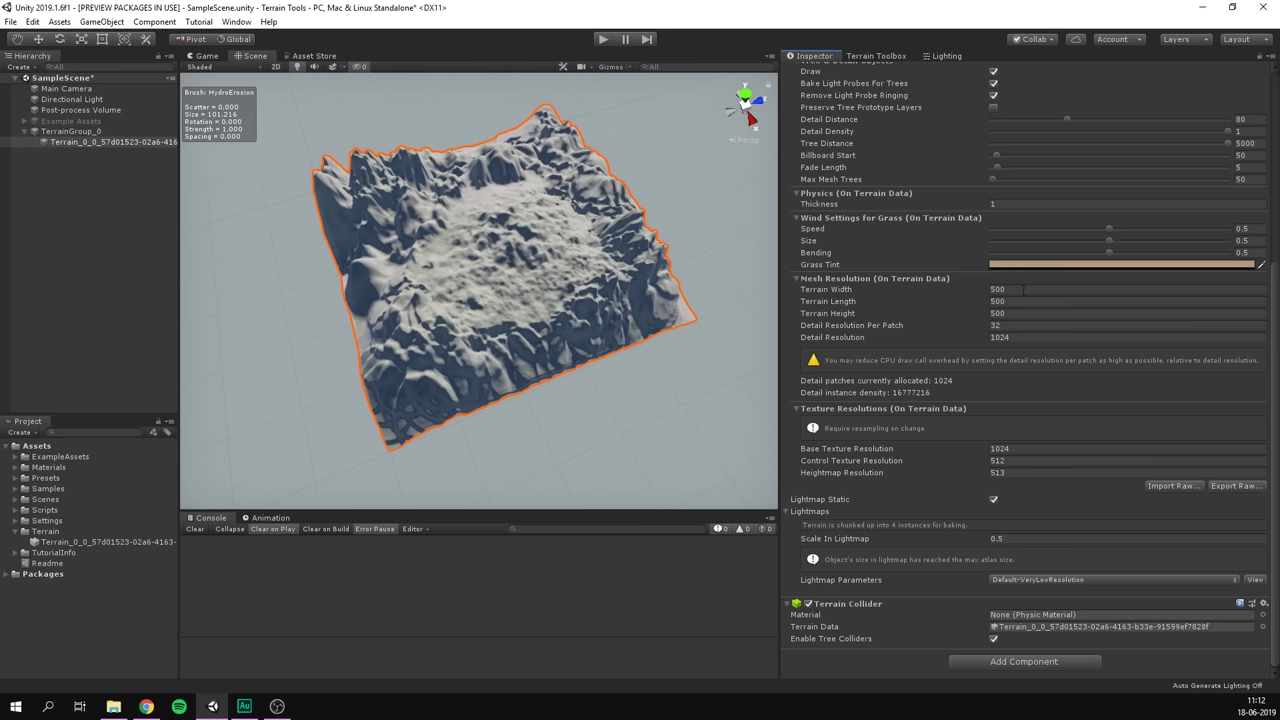
{"action": "left_click", "coordinate": [1023, 289]}
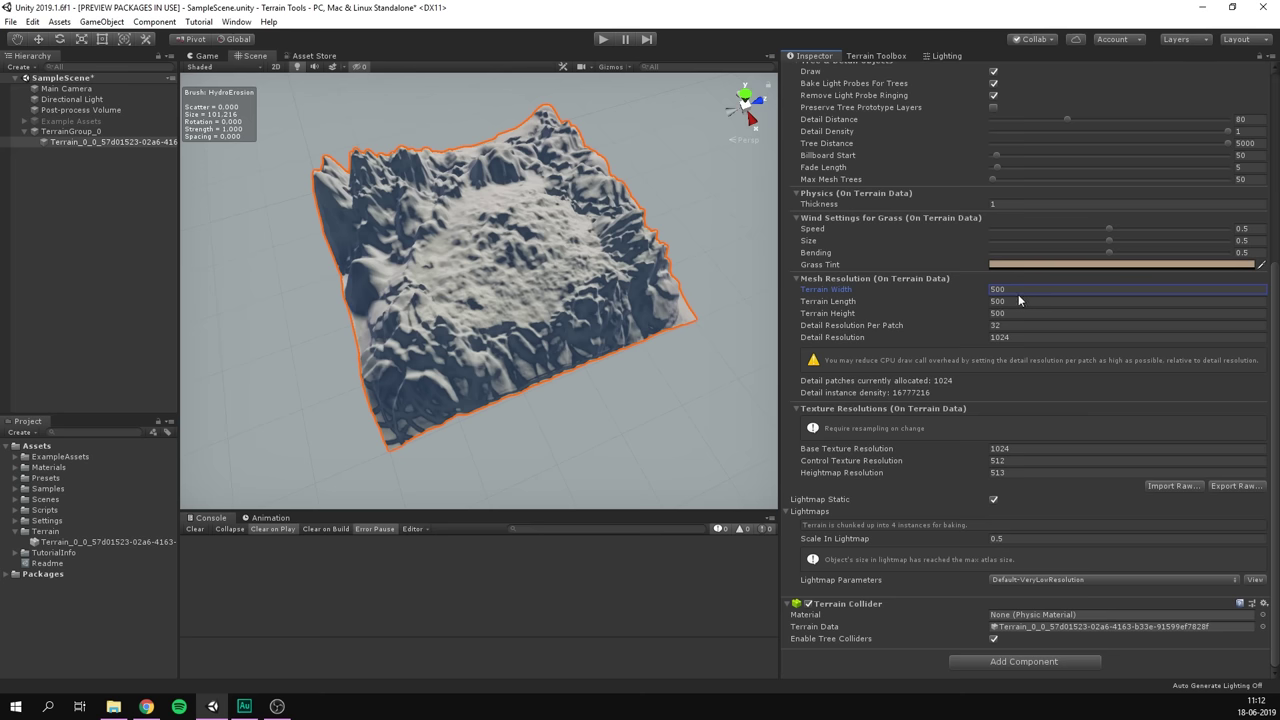
{"action": "scroll", "coordinate": [920, 288], "scroll_direction": "up", "scroll_amount": 5}
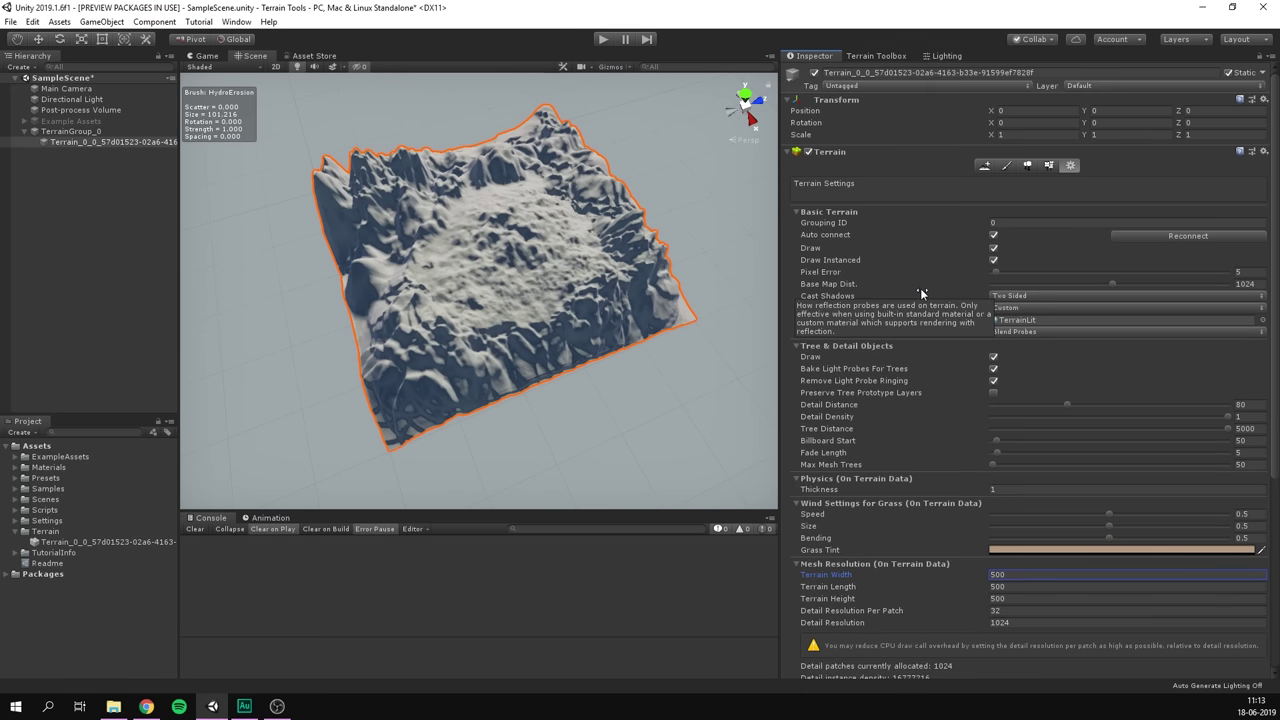
View the Toolbox's Create New Terrain and Terrain Settings pages, then return to the Inspector.
{"action": "left_click", "coordinate": [876, 57]}
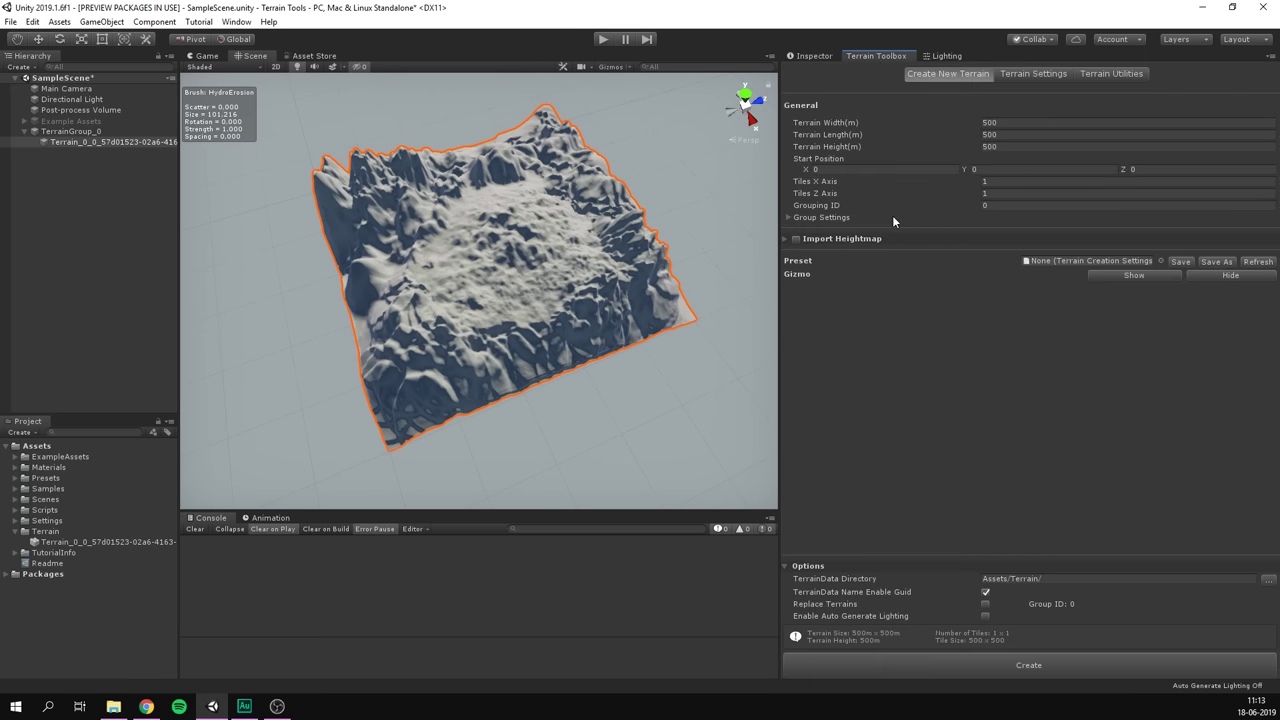
{"action": "left_click", "coordinate": [1036, 74]}
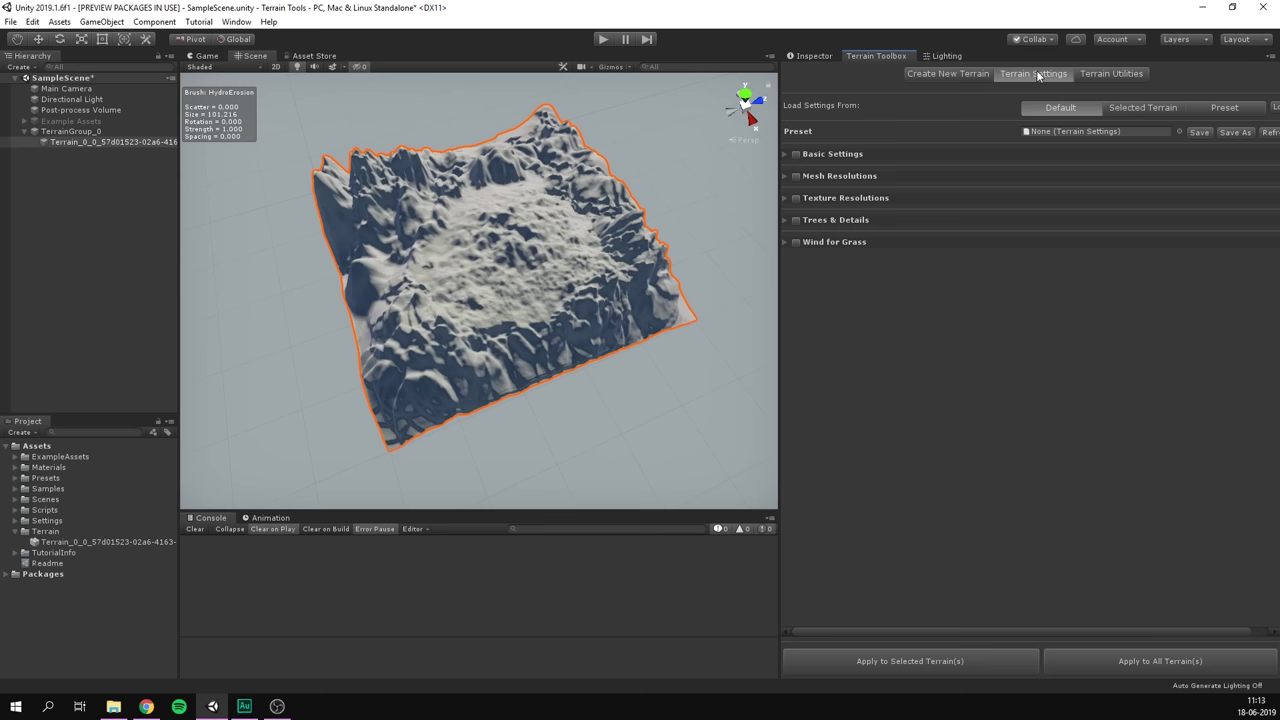
{"action": "left_click", "coordinate": [935, 74]}
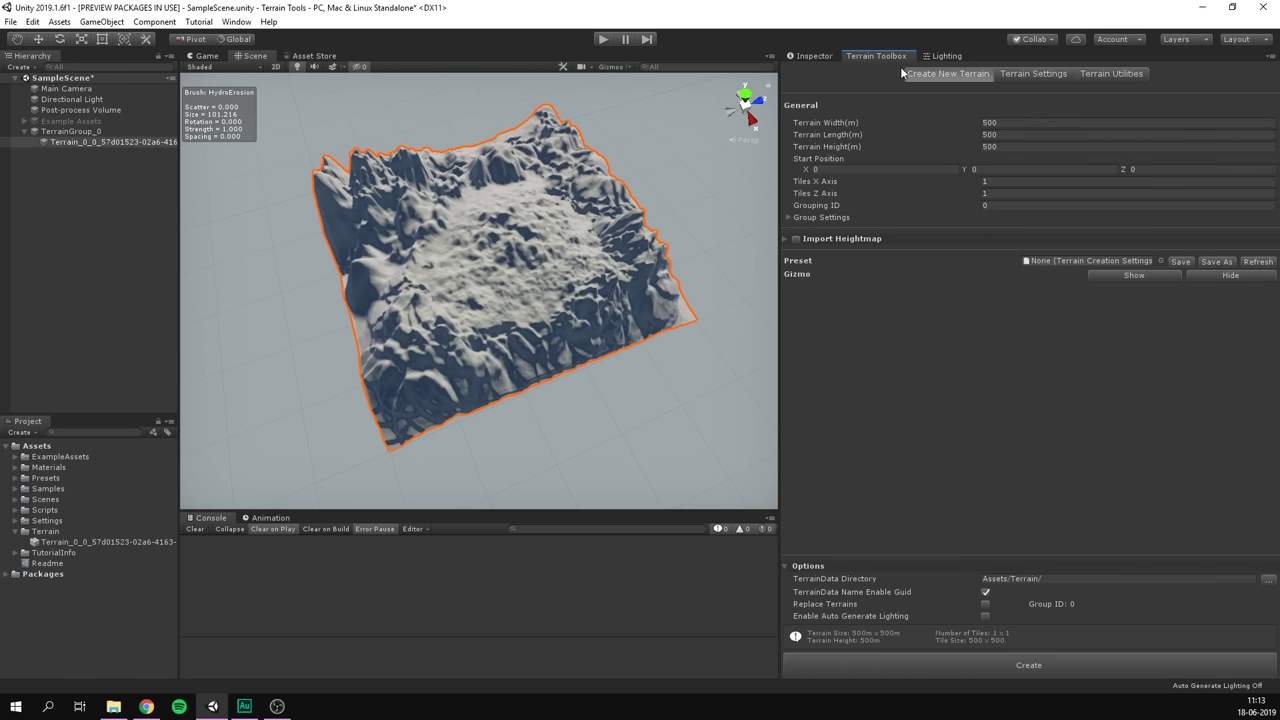
{"action": "left_click", "coordinate": [815, 57]}
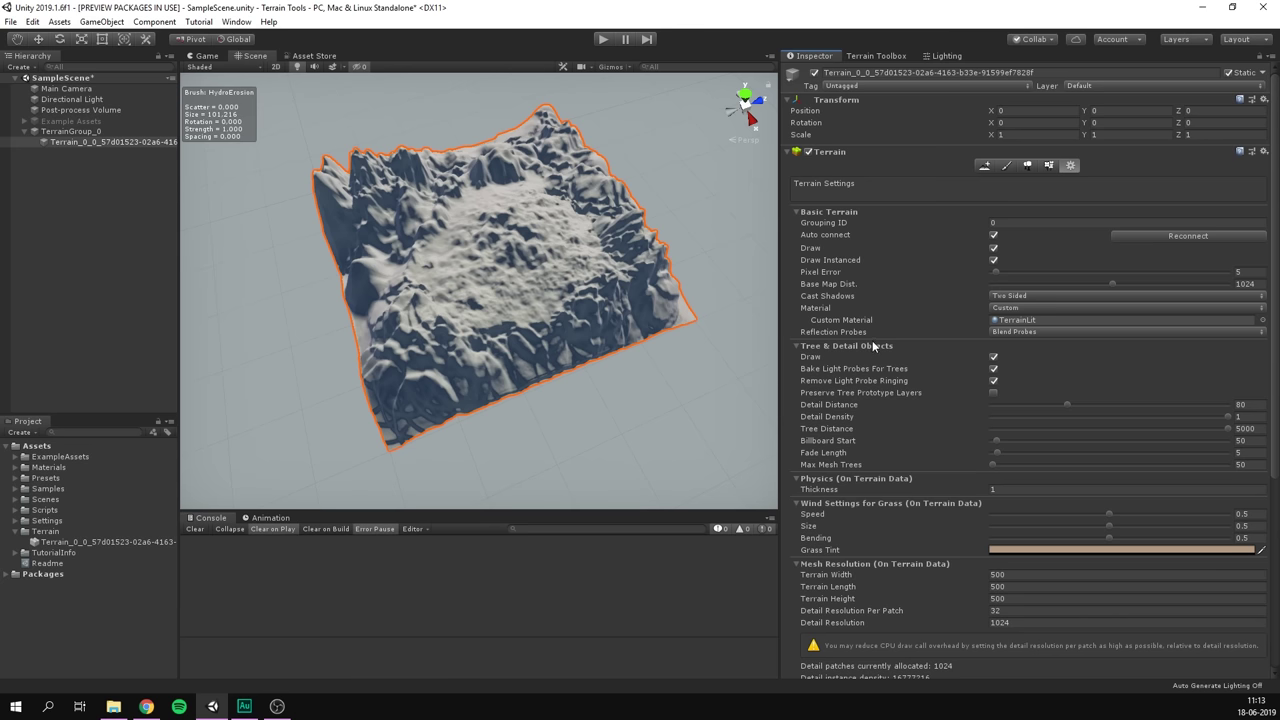
{"action": "scroll", "coordinate": [570, 162], "scroll_direction": "down", "scroll_amount": 3}
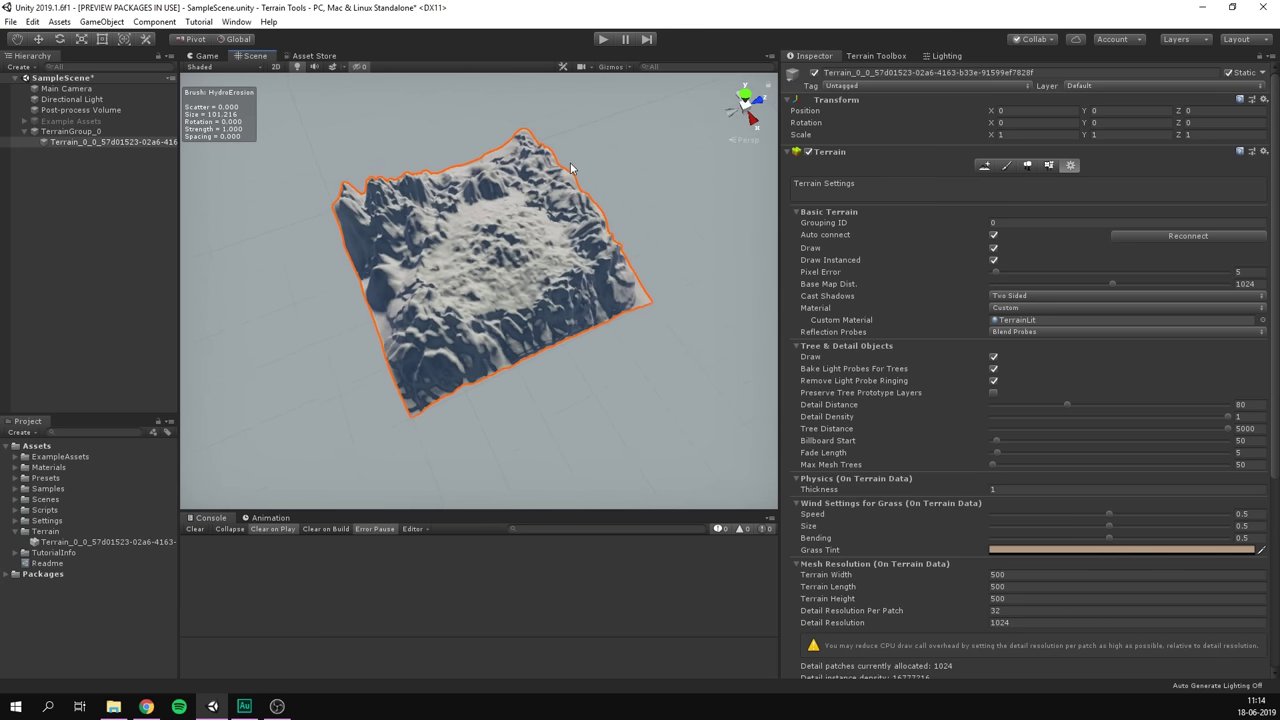
Switch to Create Neighbor Terrains and add a first tile along the mountain's edge.
{"action": "left_click", "coordinate": [984, 166]}
{"action": "scroll", "coordinate": [479, 196], "scroll_direction": "down", "scroll_amount": 3}
{"action": "left_click_drag", "start_coordinate": [546, 155], "coordinate": [539, 146], "text": "alt"}
{"action": "scroll", "coordinate": [539, 146], "scroll_direction": "up", "scroll_amount": 2}
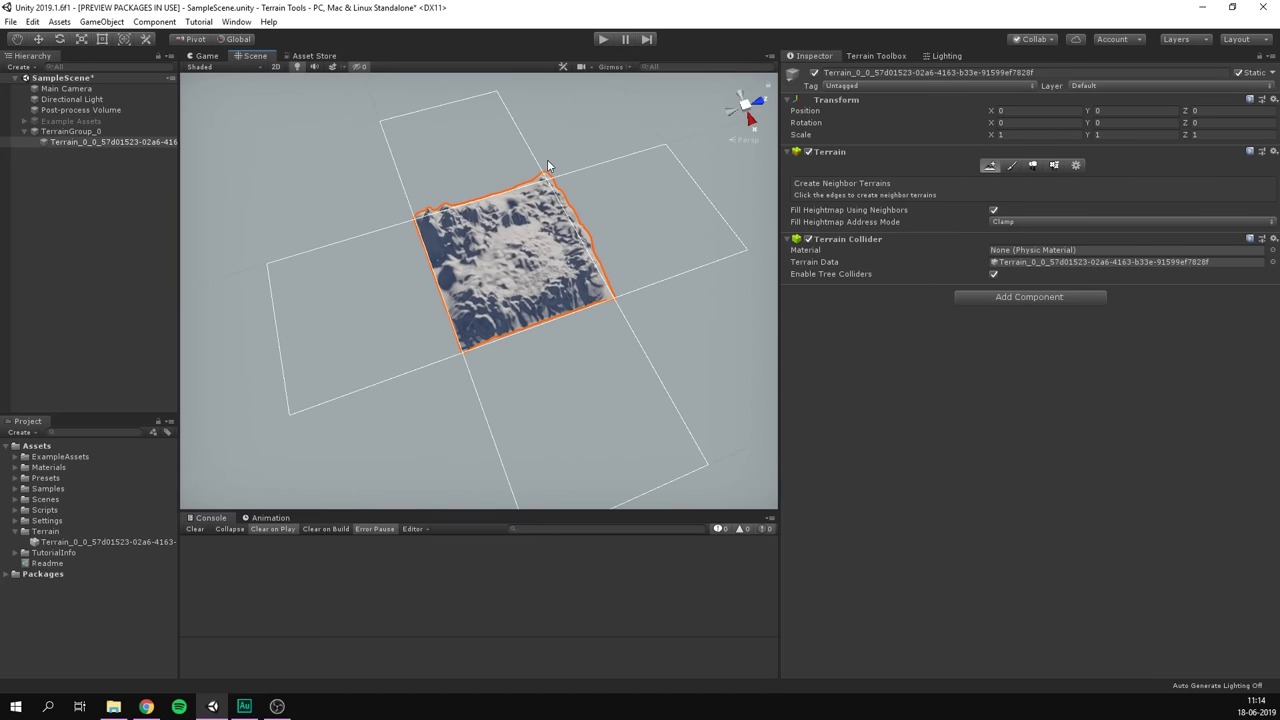
{"action": "left_click", "coordinate": [627, 211]}
{"action": "left_click_drag", "start_coordinate": [627, 211], "coordinate": [509, 130], "text": "alt"}
{"action": "scroll", "coordinate": [500, 230], "scroll_direction": "up", "scroll_amount": 5}
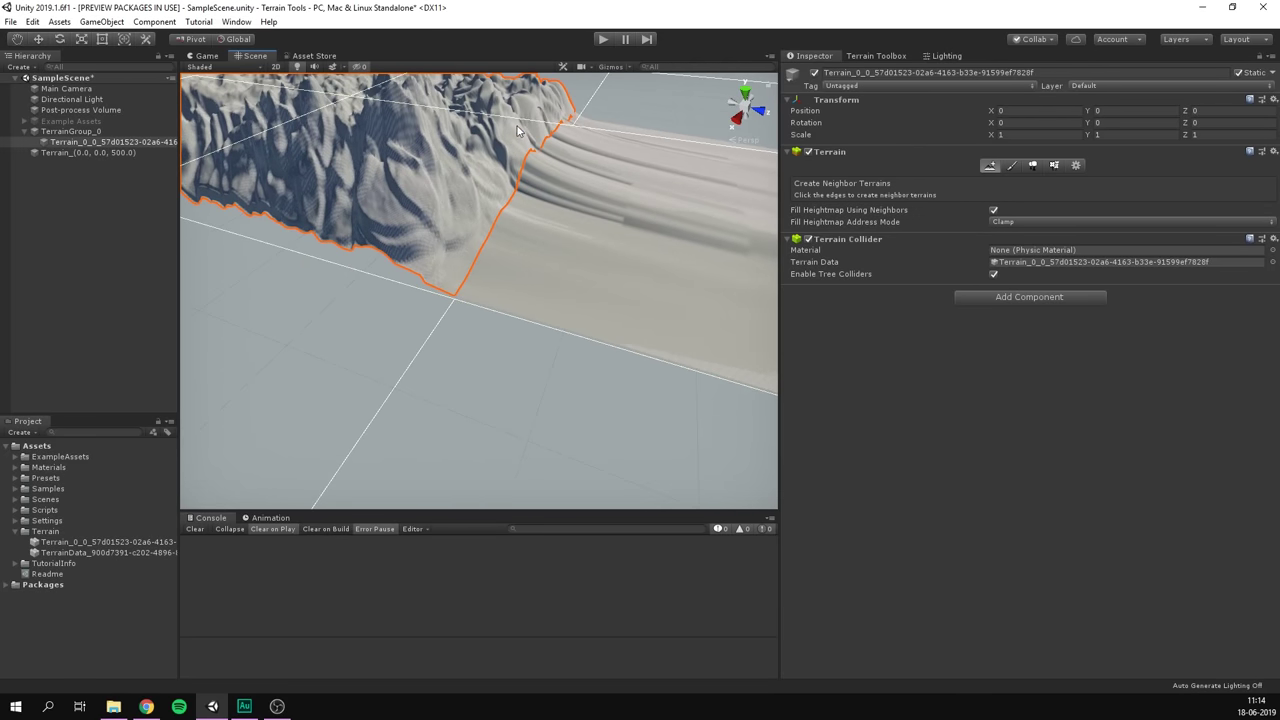
{"action": "scroll", "coordinate": [581, 165], "scroll_direction": "down", "scroll_amount": 5}
{"action": "left_click_drag", "start_coordinate": [581, 165], "coordinate": [524, 146], "text": "alt"}
Add four more tiles, including (0, 0, -500) and (500, 0, 0), then reselect the mountain.
{"action": "left_click", "coordinate": [530, 155]}
{"action": "left_click_drag", "start_coordinate": [562, 205], "coordinate": [340, 184], "text": "alt"}
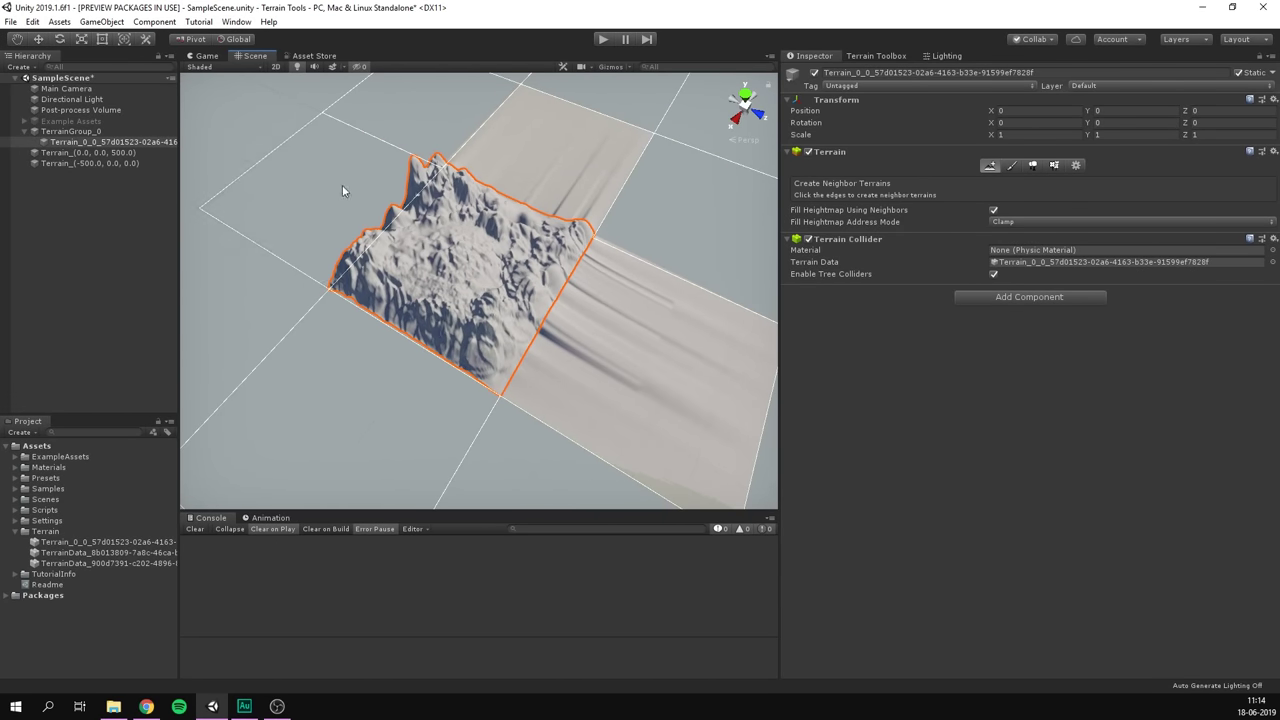
{"action": "left_click", "coordinate": [340, 184]}
{"action": "left_click", "coordinate": [354, 491]}
{"action": "left_click_drag", "start_coordinate": [354, 491], "coordinate": [570, 193], "text": "alt"}
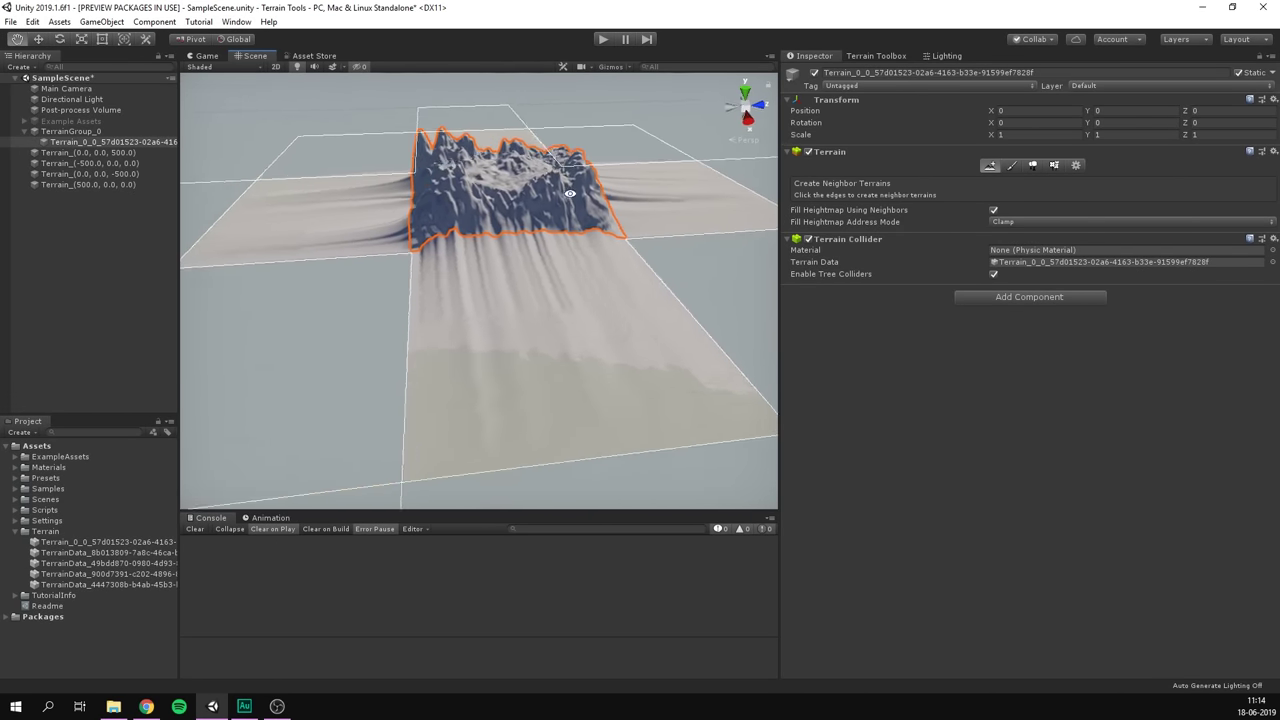
{"action": "left_click", "coordinate": [289, 354]}
{"action": "left_click", "coordinate": [731, 280]}
{"action": "left_click_drag", "start_coordinate": [731, 280], "coordinate": [487, 249], "text": "alt"}
{"action": "left_click", "coordinate": [487, 249]}
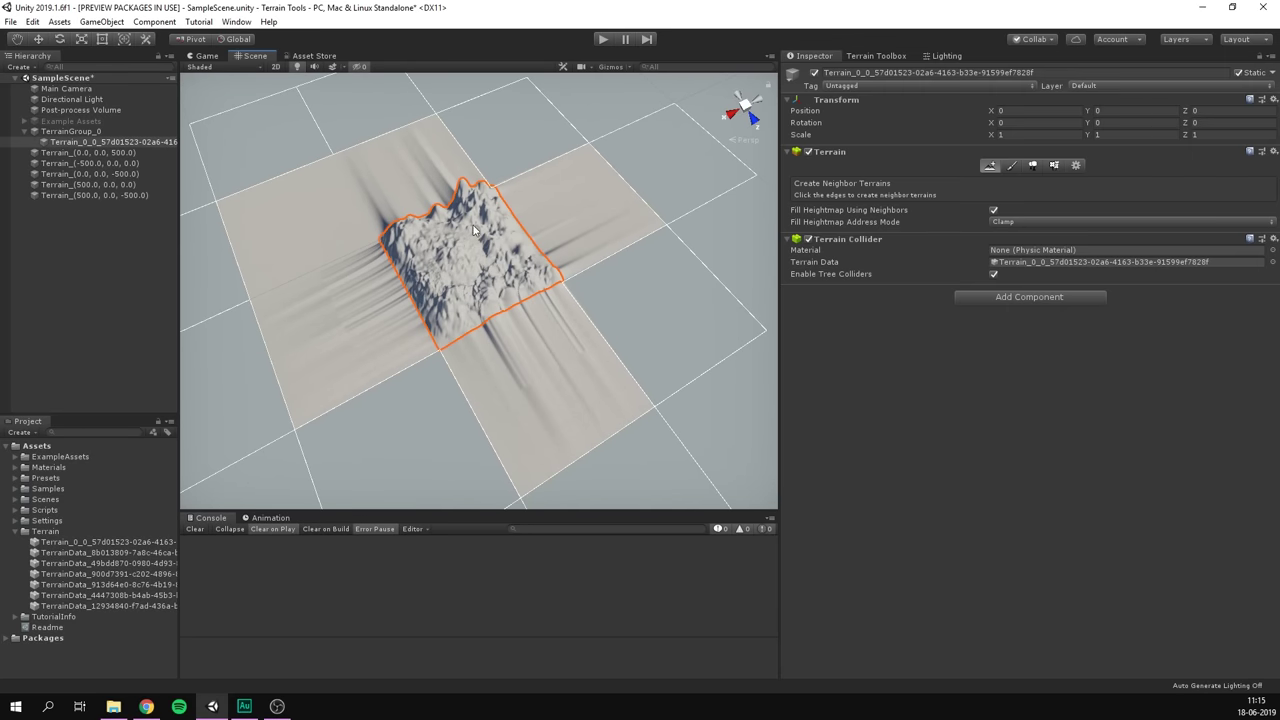
{"action": "left_click", "coordinate": [1011, 165]}
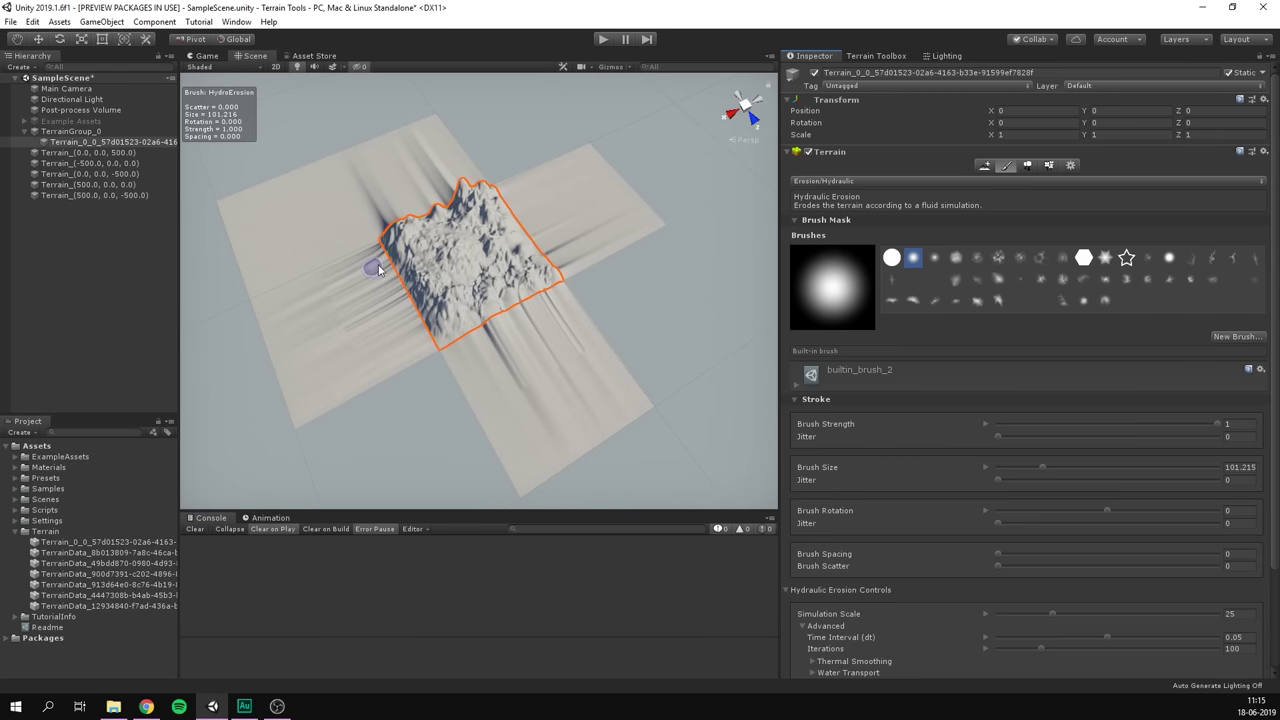
Raise the ground along the left edge and centre with Raise or Lower Terrain, scatter 0.
{"action": "left_click", "coordinate": [880, 181]}
{"action": "left_click", "coordinate": [883, 196]}
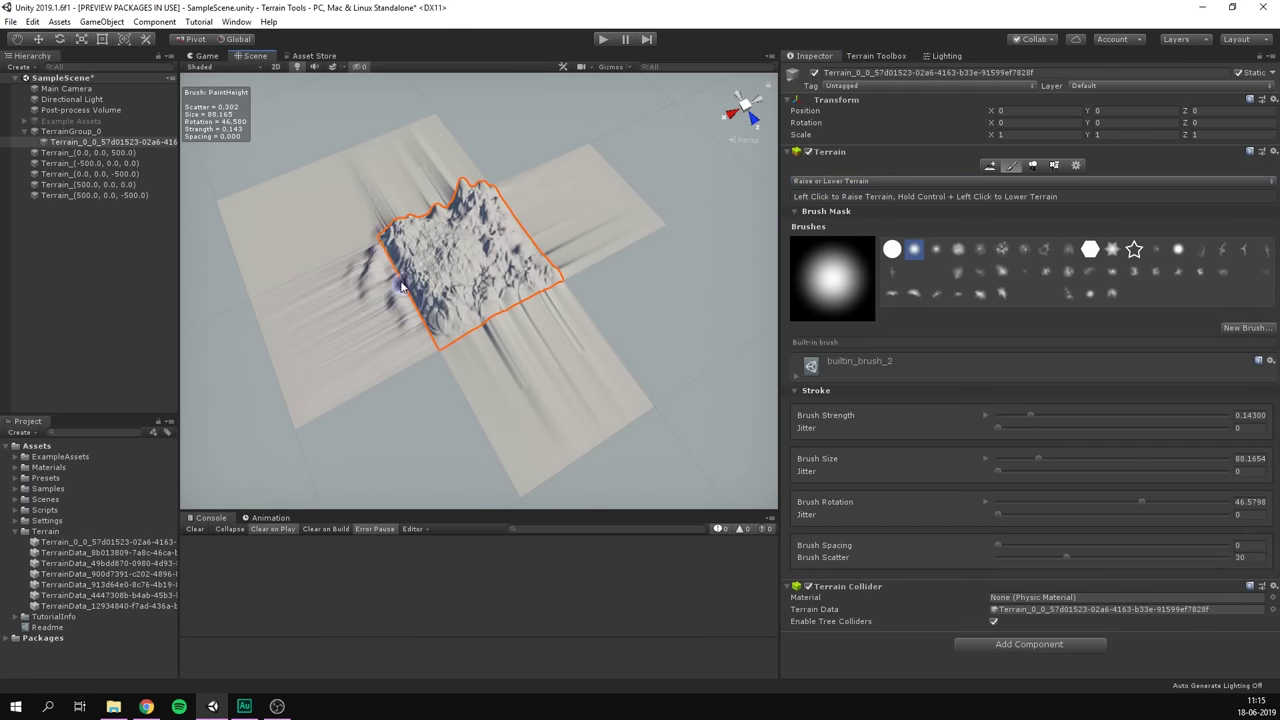
{"action": "mouse_move", "coordinate": [538, 305]}
{"action": "left_mouse_down"}
{"action": "mouse_move", "coordinate": [560, 261]}
{"action": "mouse_move", "coordinate": [480, 210]}
{"action": "left_mouse_up"}
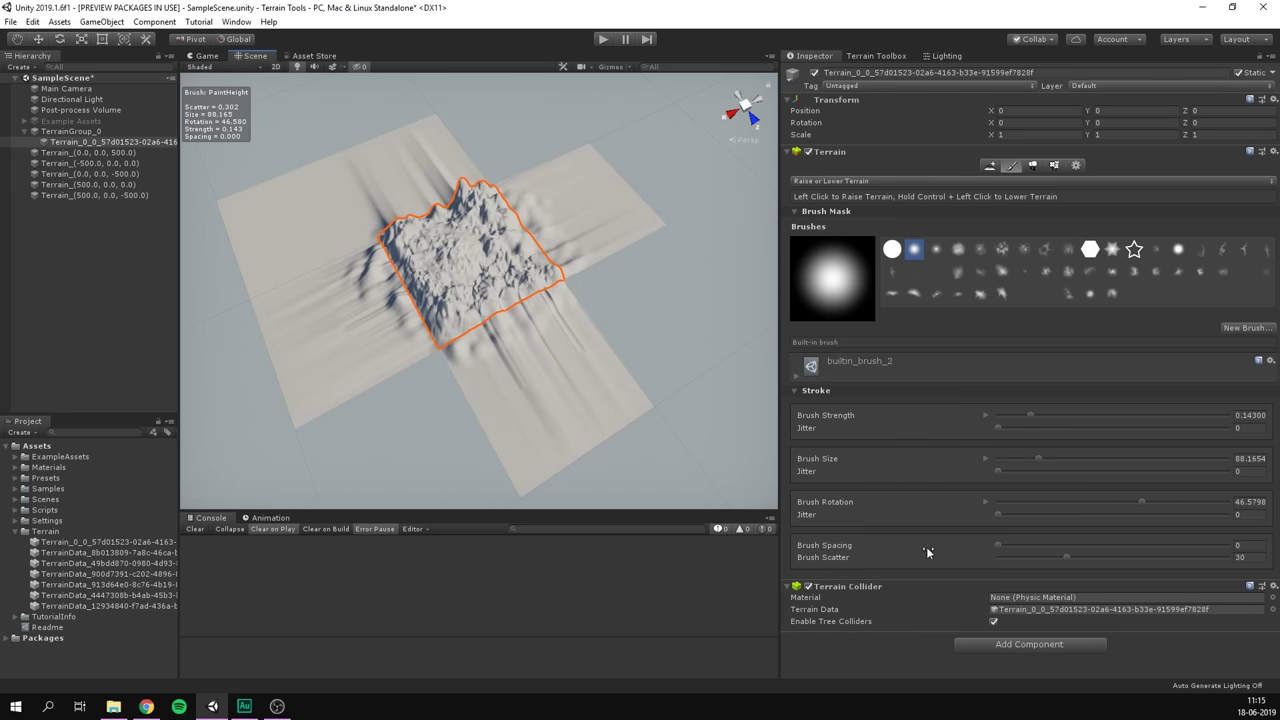
{"action": "left_click_drag", "start_coordinate": [966, 565], "coordinate": [960, 565]}
{"action": "mouse_move", "coordinate": [462, 280]}
{"action": "left_mouse_down"}
{"action": "mouse_move", "coordinate": [467, 341]}
{"action": "mouse_move", "coordinate": [540, 308]}
{"action": "mouse_move", "coordinate": [376, 301]}
{"action": "mouse_move", "coordinate": [383, 237]}
{"action": "mouse_move", "coordinate": [329, 261]}
{"action": "mouse_move", "coordinate": [303, 305]}
{"action": "mouse_move", "coordinate": [614, 166]}
{"action": "mouse_move", "coordinate": [673, 187]}
{"action": "mouse_move", "coordinate": [472, 255]}
{"action": "left_mouse_up"}
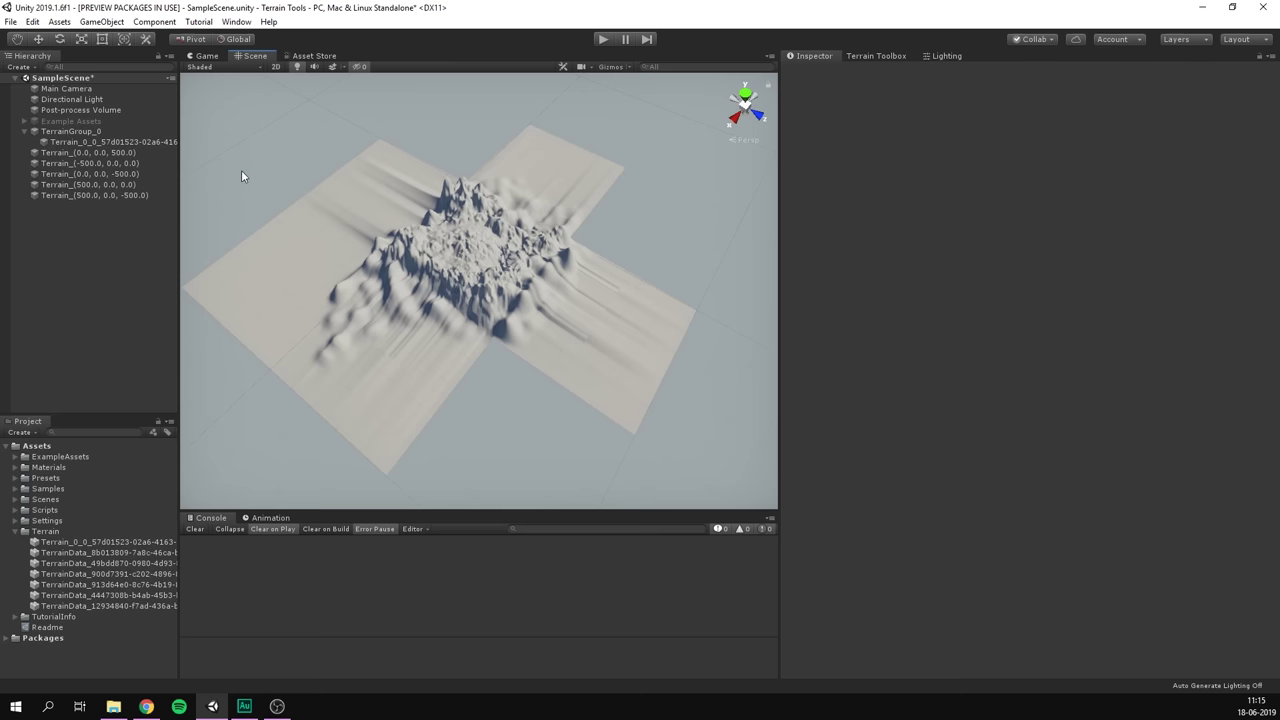
Inspect the mountain terrain and the neighbour tiles at (0, 0, 500) and (0, 0, -500).
{"action": "left_click", "coordinate": [107, 142]}
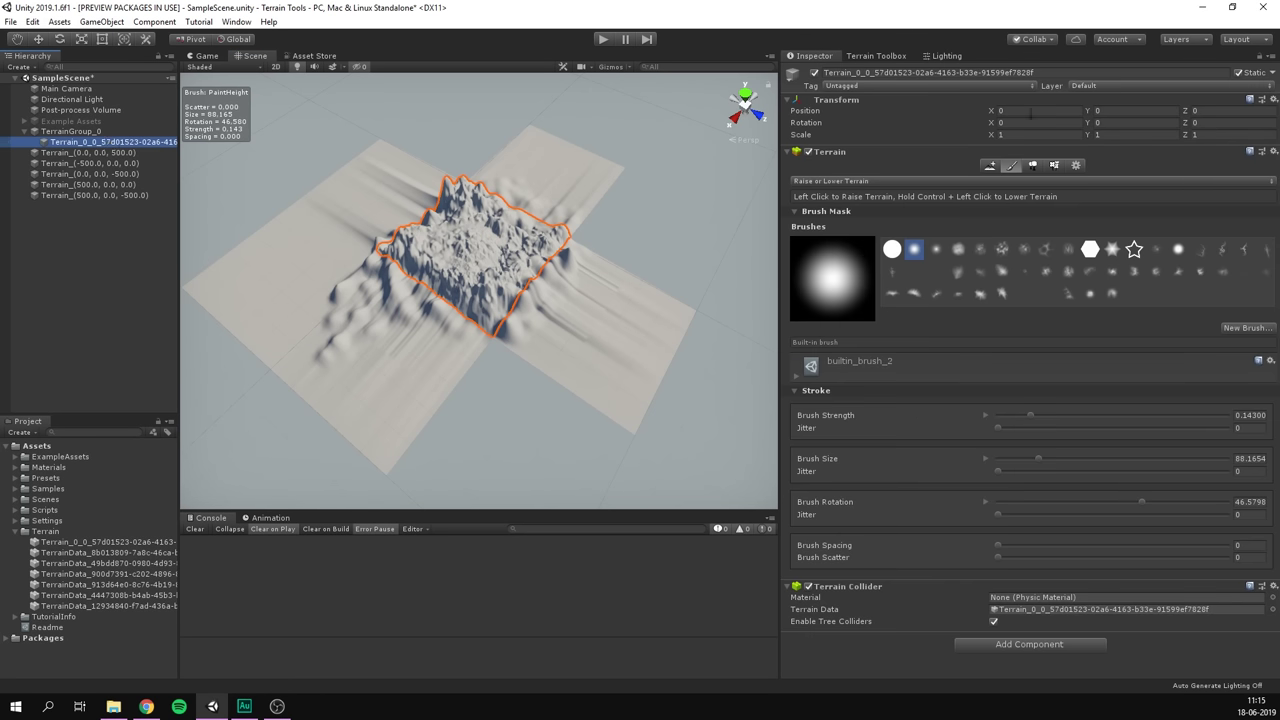
{"action": "left_click", "coordinate": [1076, 167]}
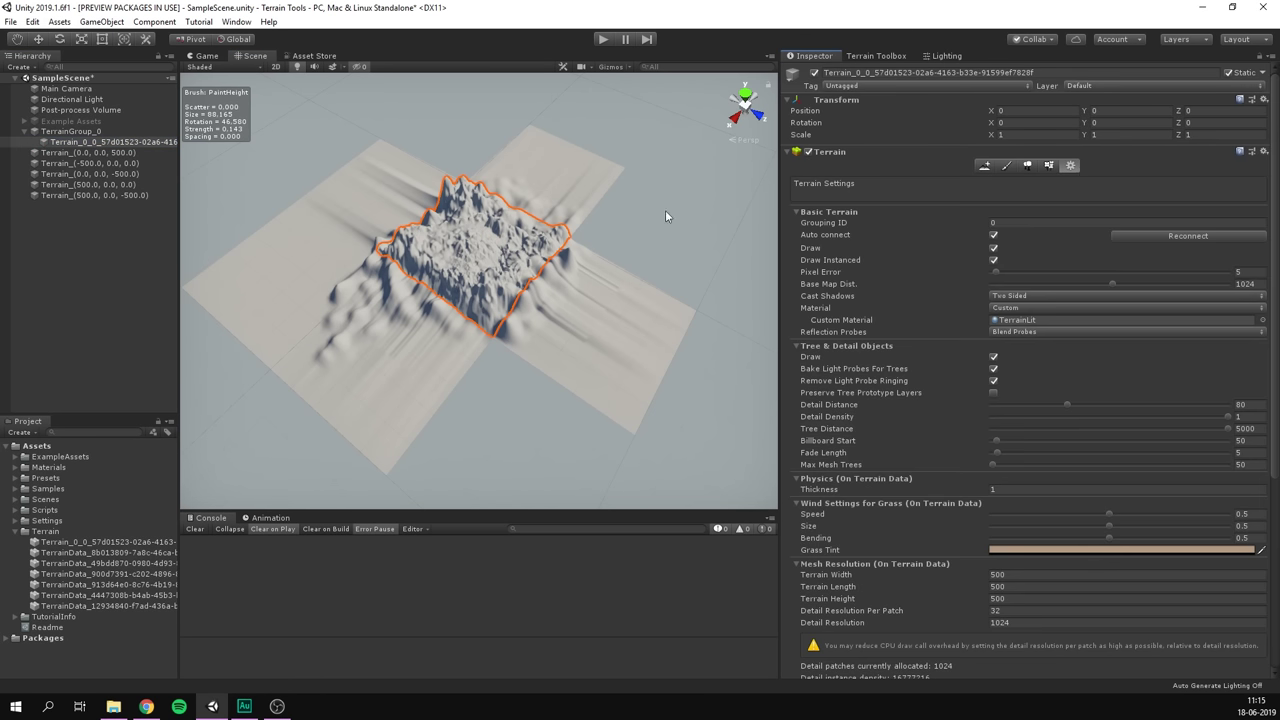
{"action": "left_click", "coordinate": [95, 152]}
{"action": "left_click", "coordinate": [95, 173]}
{"action": "key", "text": "Down"}
{"action": "key", "text": "Down"}
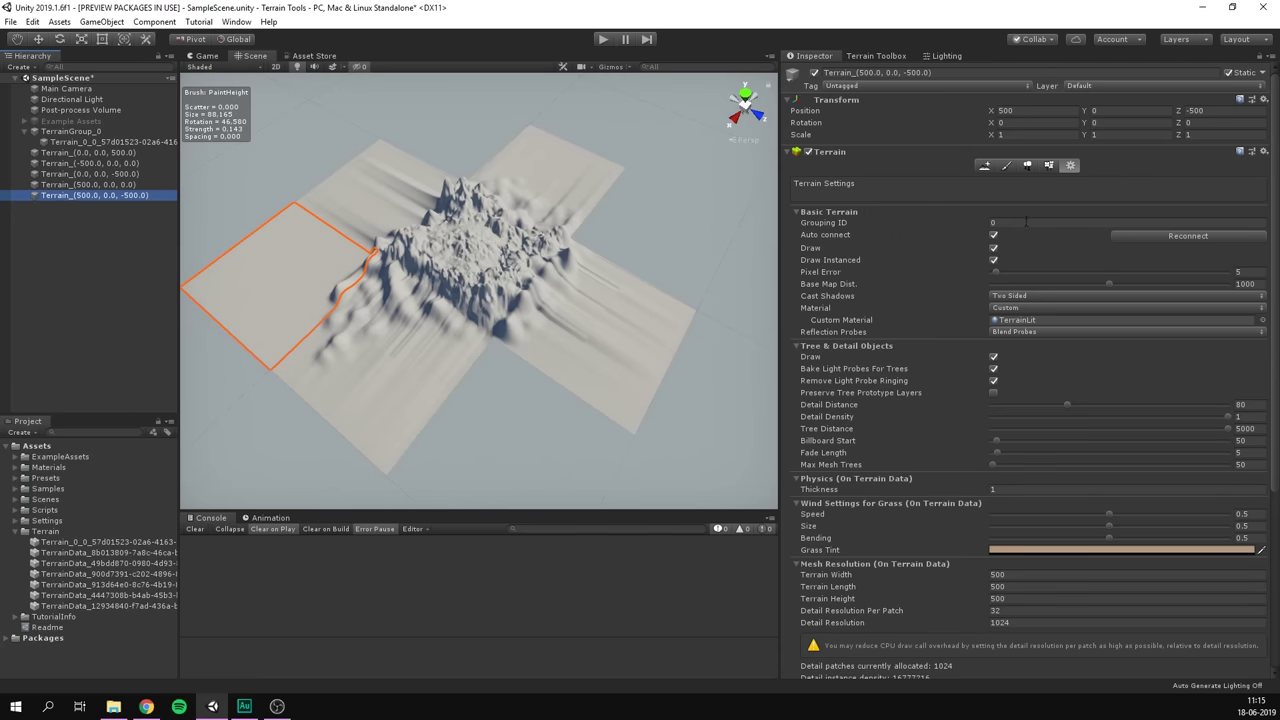
{"action": "key", "text": "Up"}
{"action": "key", "text": "Up"}
{"action": "key", "text": "Up"}
{"action": "key", "text": "Up"}
{"action": "key", "text": "Up"}
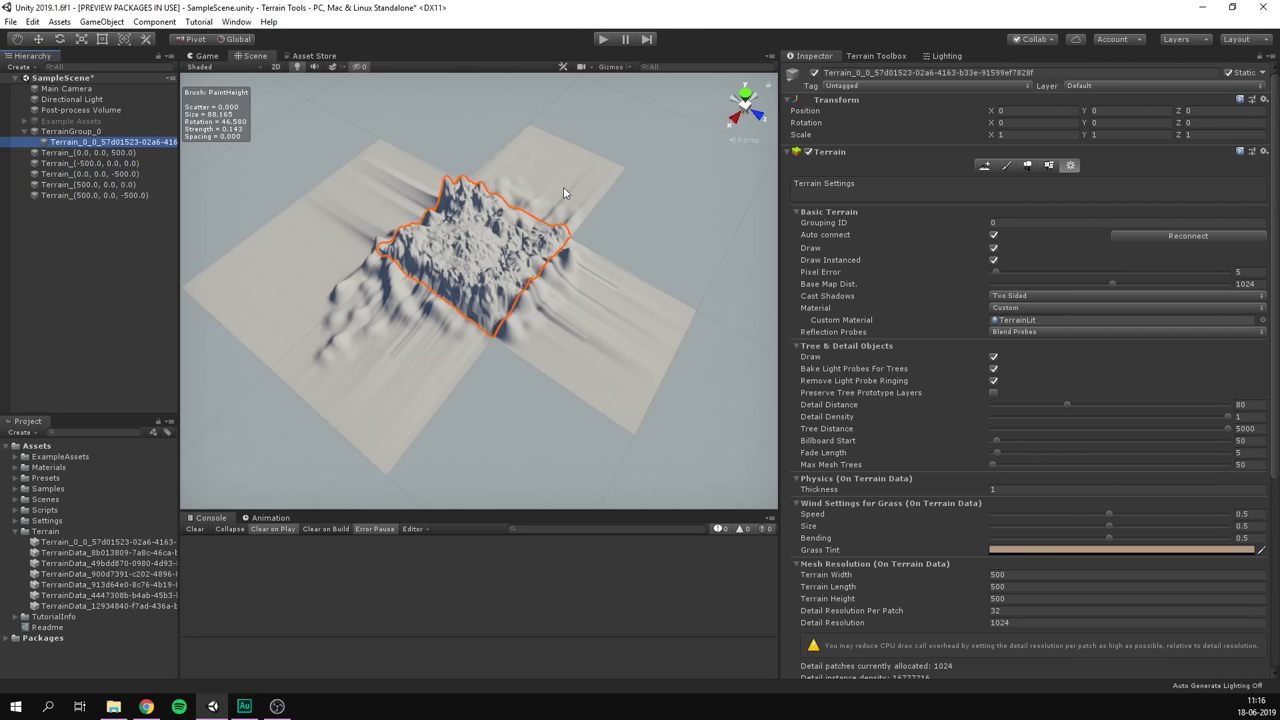
Select all five neighbour terrain tiles in the Hierarchy and delete them.
{"action": "left_click", "coordinate": [122, 155]}
{"action": "left_click", "coordinate": [115, 196], "text": "shift"}
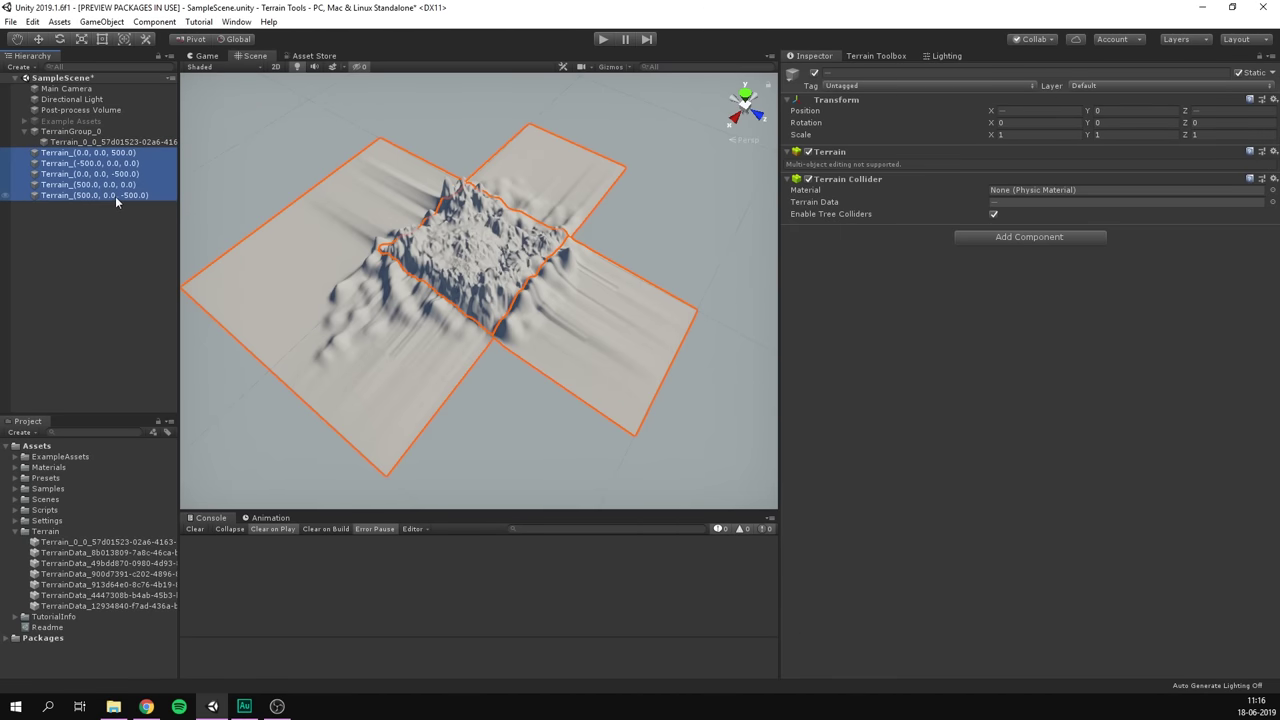
{"action": "key", "text": "Delete"}
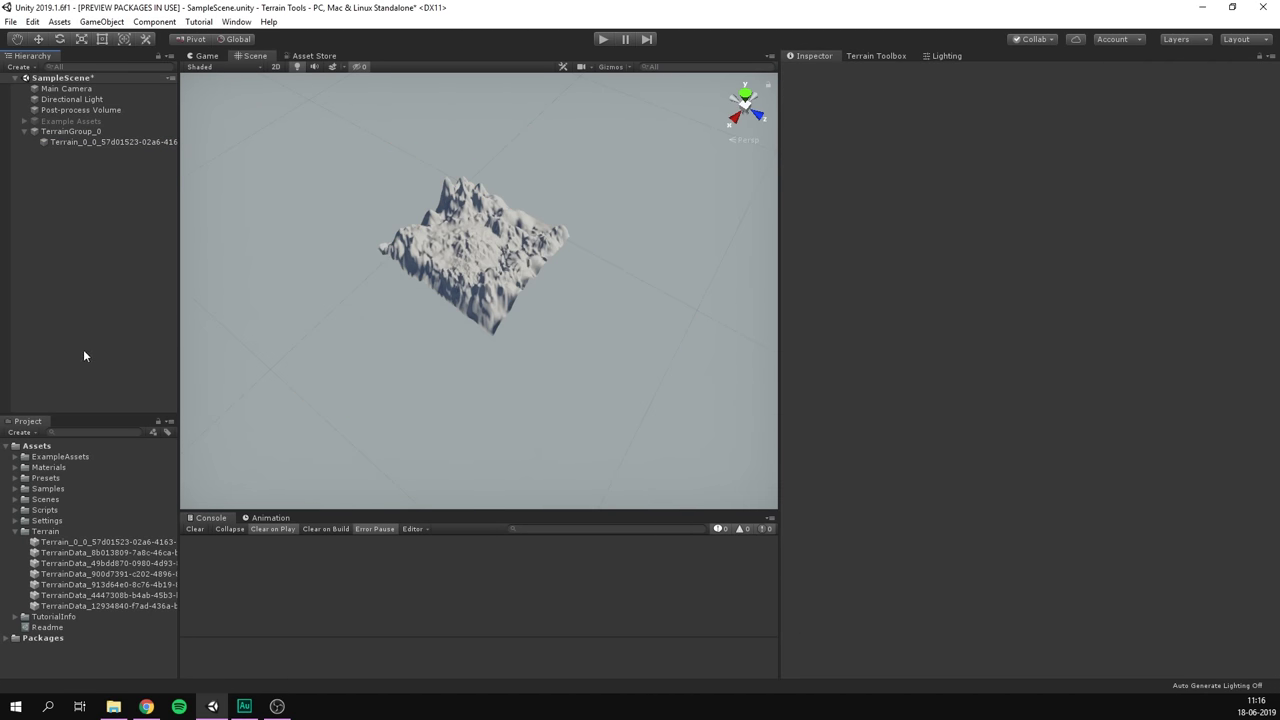
Reselect the mountain terrain and switch the Paint Terrain tool to Paint Texture.
{"action": "scroll", "coordinate": [463, 246], "scroll_direction": "up", "scroll_amount": 6}
{"action": "left_click_drag", "start_coordinate": [455, 234], "coordinate": [403, 217], "text": "alt"}
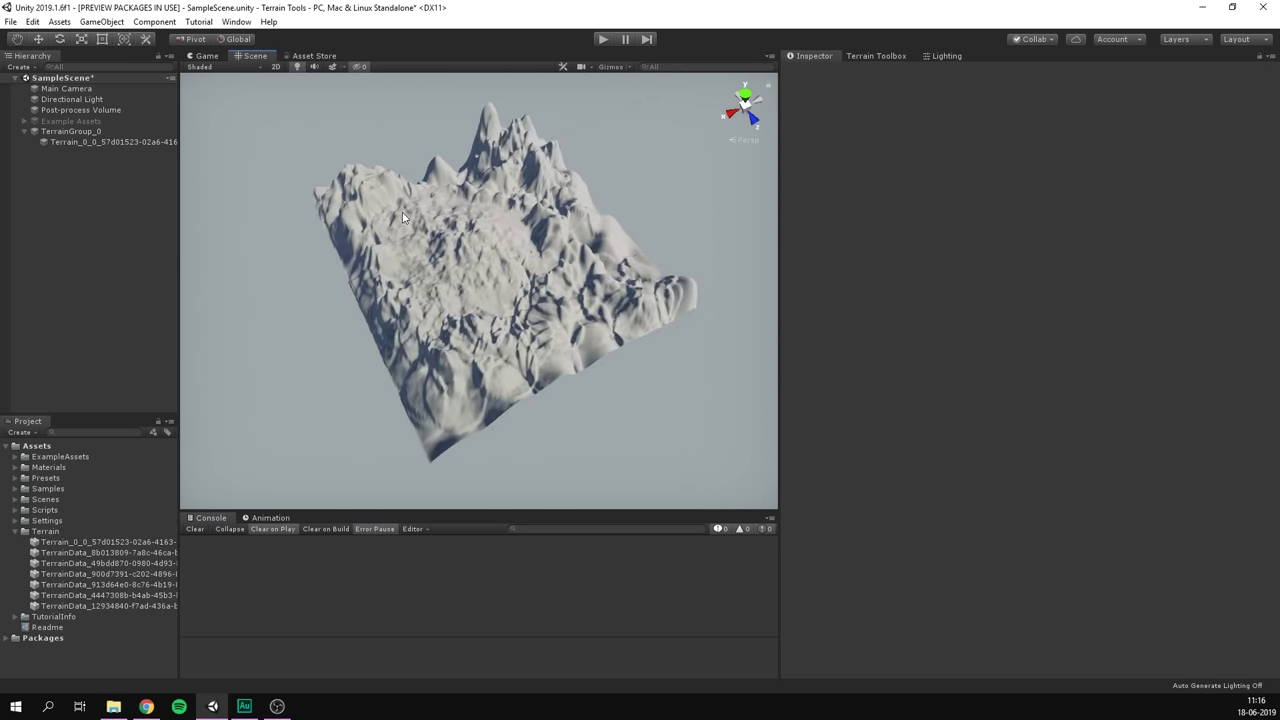
{"action": "left_click", "coordinate": [113, 142]}
{"action": "left_click", "coordinate": [1072, 166]}
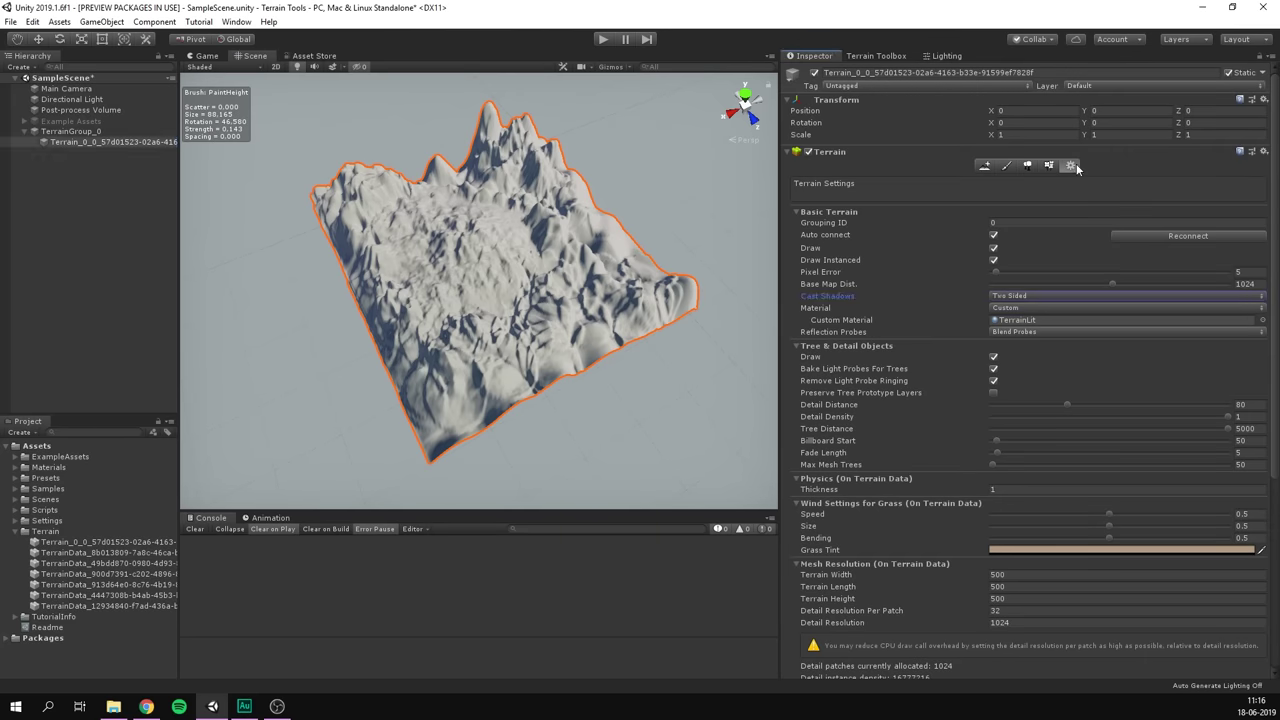
{"action": "left_click", "coordinate": [1003, 169]}
{"action": "left_click", "coordinate": [869, 182]}
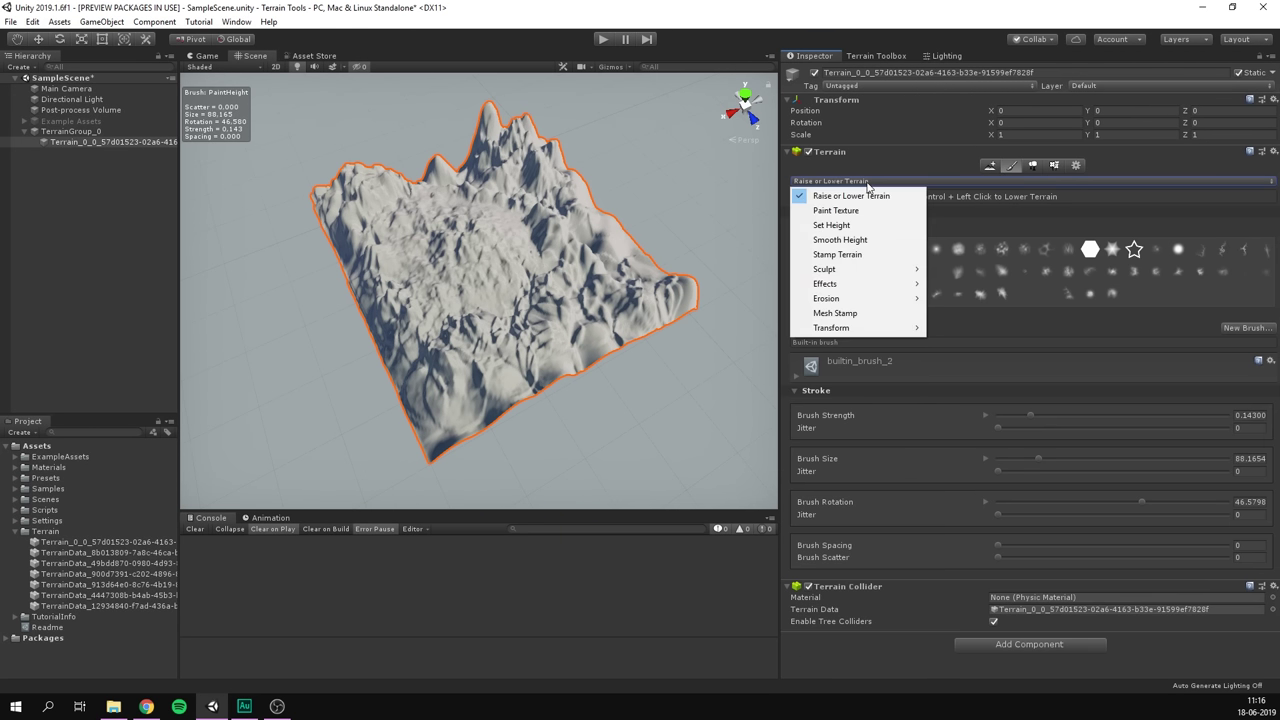
{"action": "left_click", "coordinate": [861, 211]}
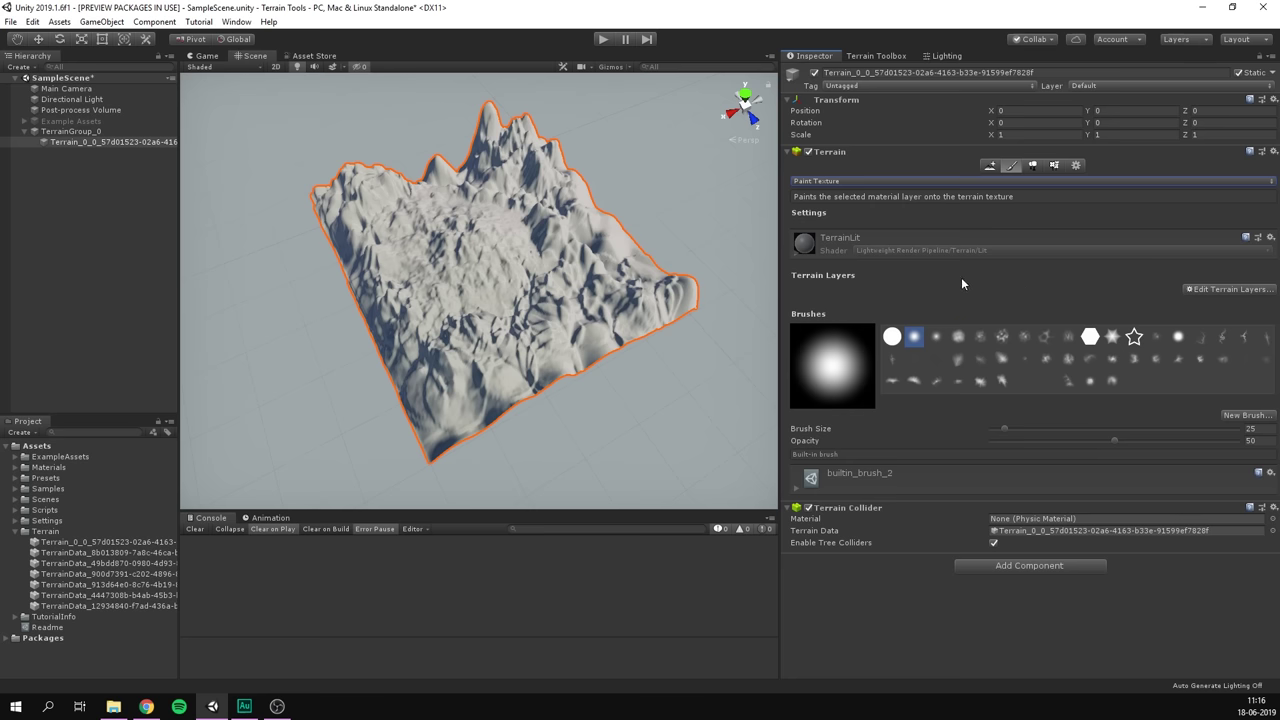
Create a terrain layer, choosing dirt_albedo in the Select Texture2D picker.
{"action": "left_click", "coordinate": [1237, 292]}
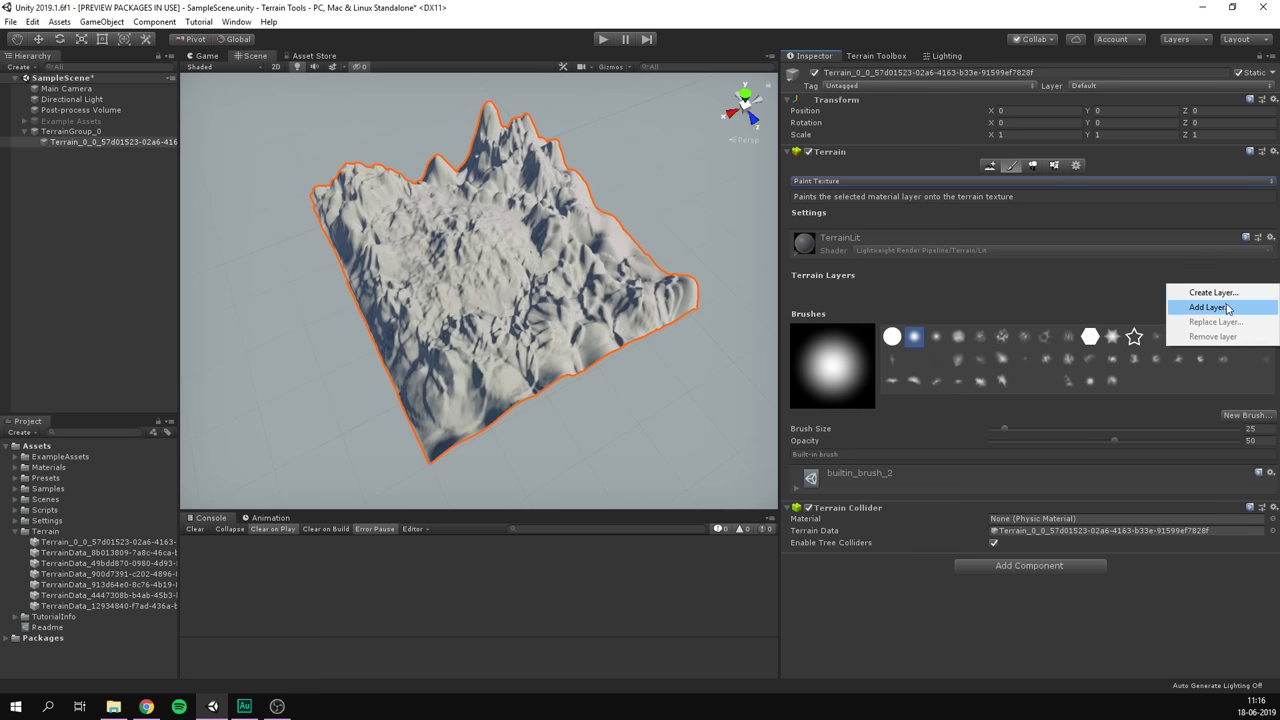
{"action": "left_click", "coordinate": [1236, 297]}
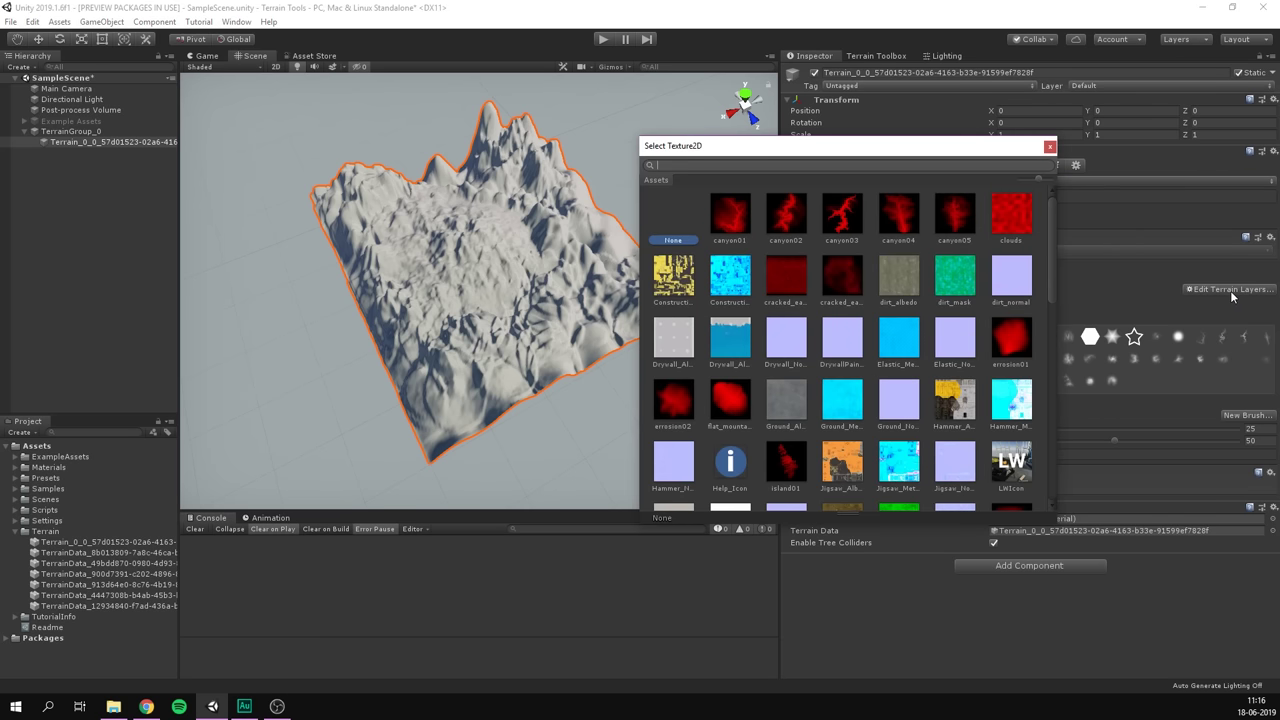
{"action": "left_click_drag", "start_coordinate": [914, 149], "coordinate": [554, 110]}
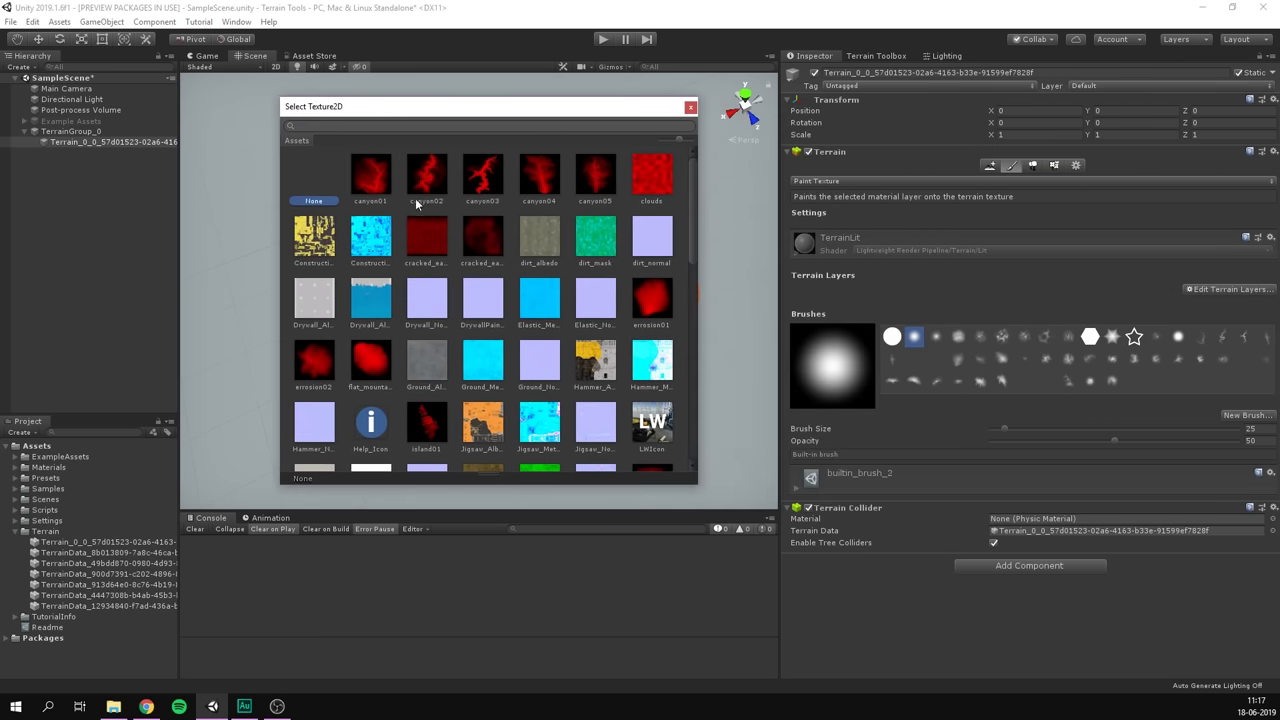
{"action": "left_click", "coordinate": [531, 237]}
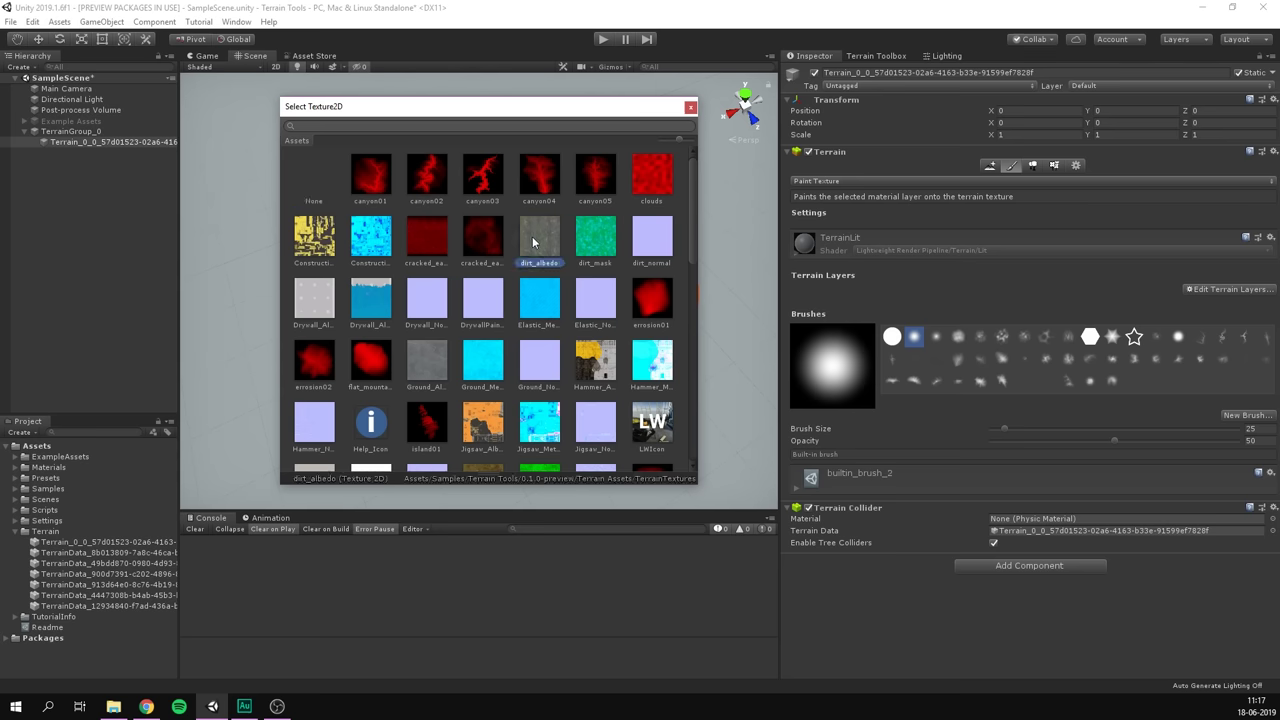
{"action": "double_click", "coordinate": [541, 236]}
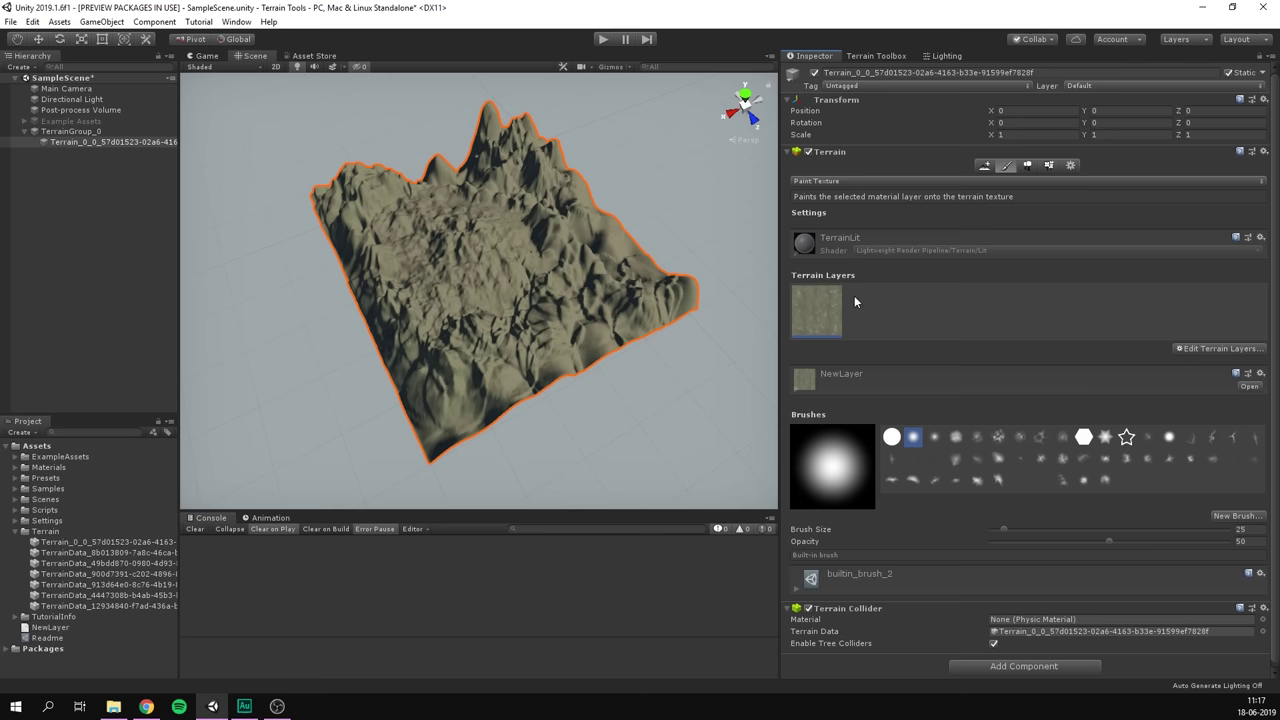
Rename the NewLayer asset to 'Dirt Layer'.
{"action": "left_click", "coordinate": [71, 627]}
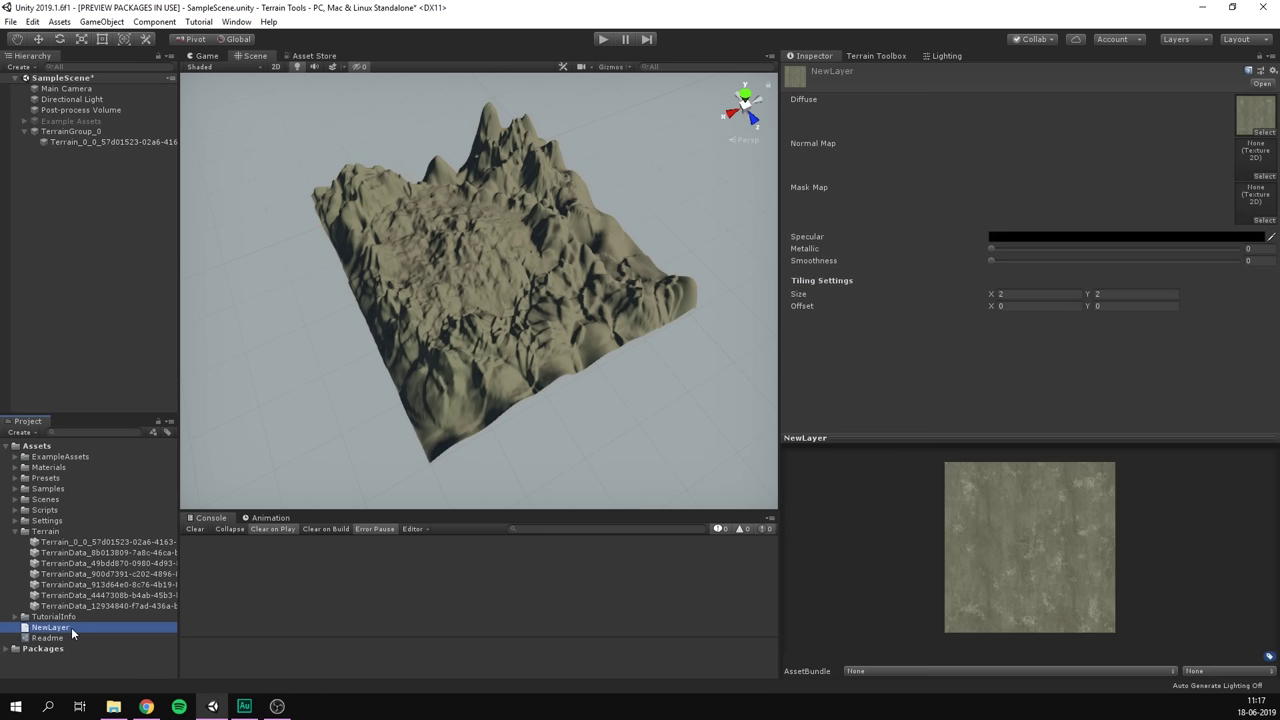
{"action": "left_click", "coordinate": [71, 627]}
{"action": "type", "text": "Dirt Layer"}
{"action": "key", "text": "Return"}
Assign dirt_normal as the layer's Normal Map and dirt_mask as its Mask Map.
{"action": "left_click", "coordinate": [1264, 177]}
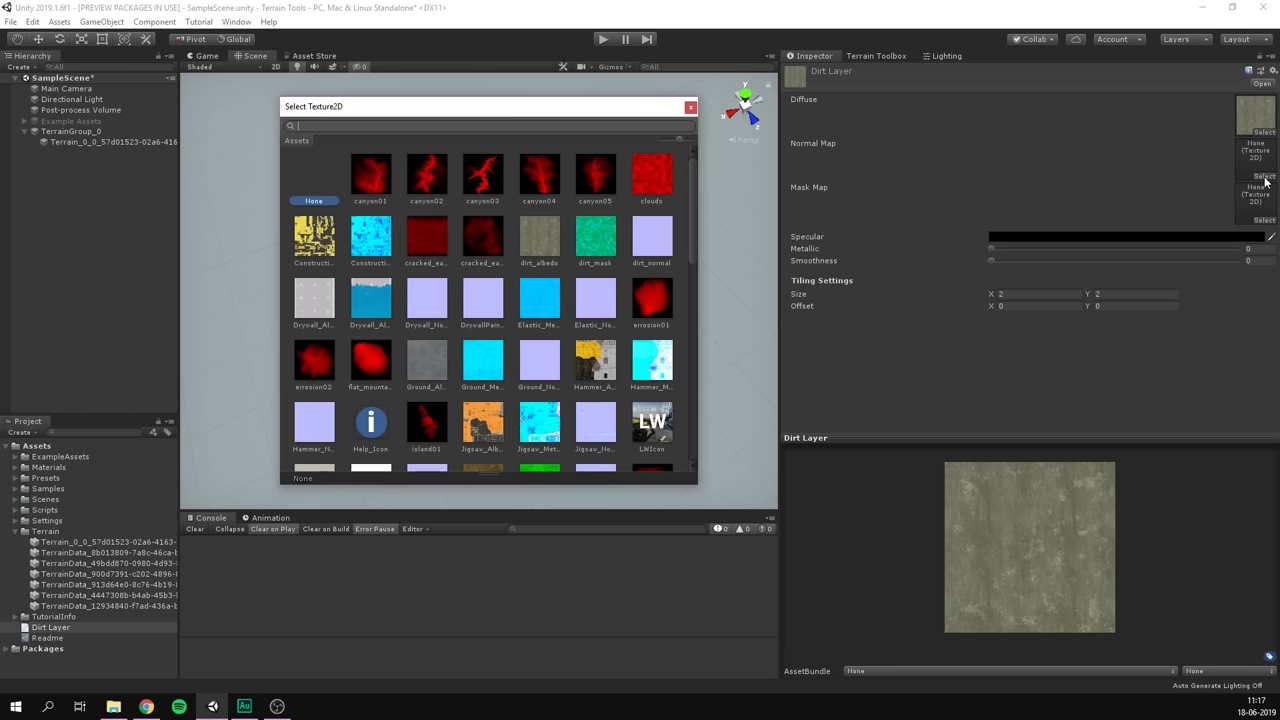
{"action": "double_click", "coordinate": [655, 238]}
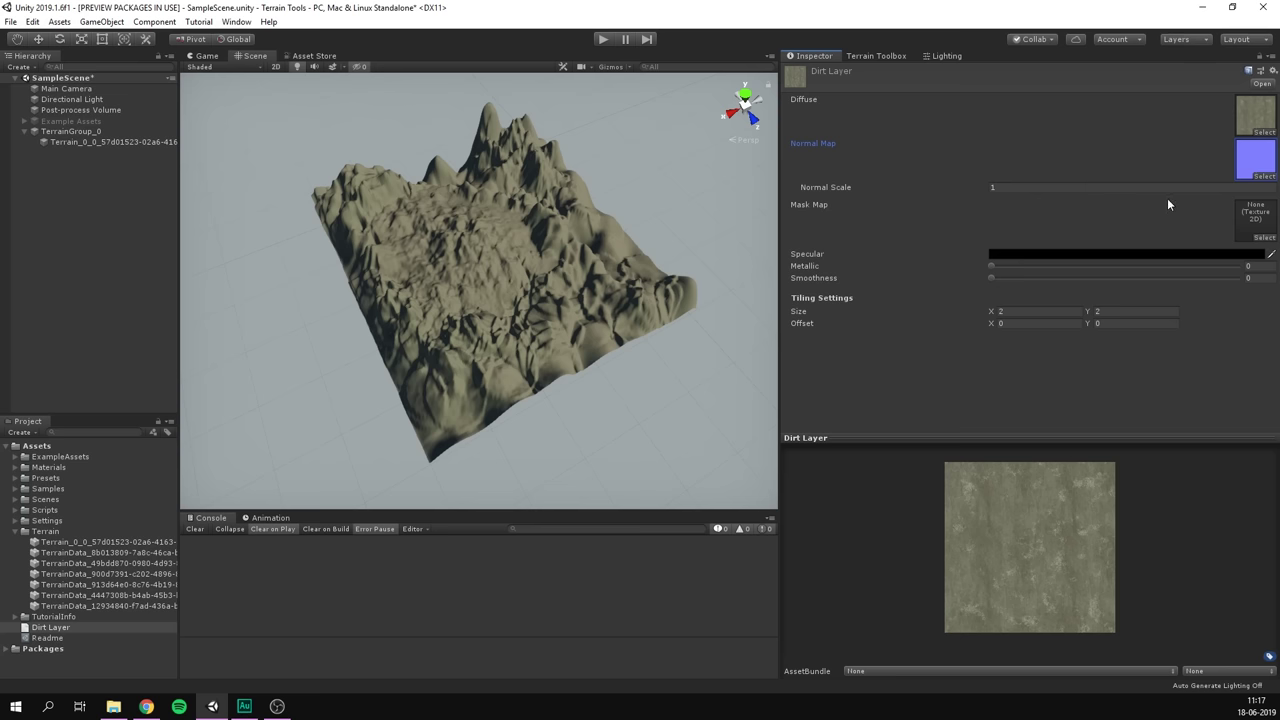
{"action": "left_click", "coordinate": [1264, 238]}
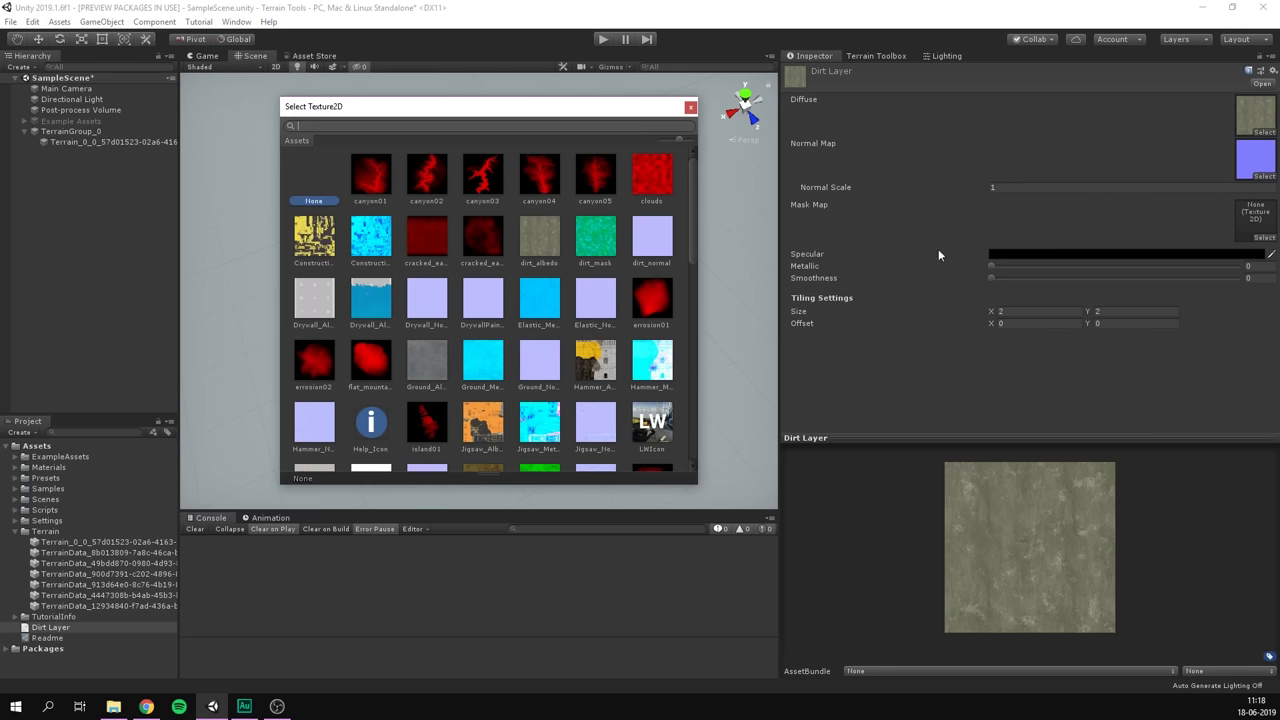
{"action": "double_click", "coordinate": [593, 244]}
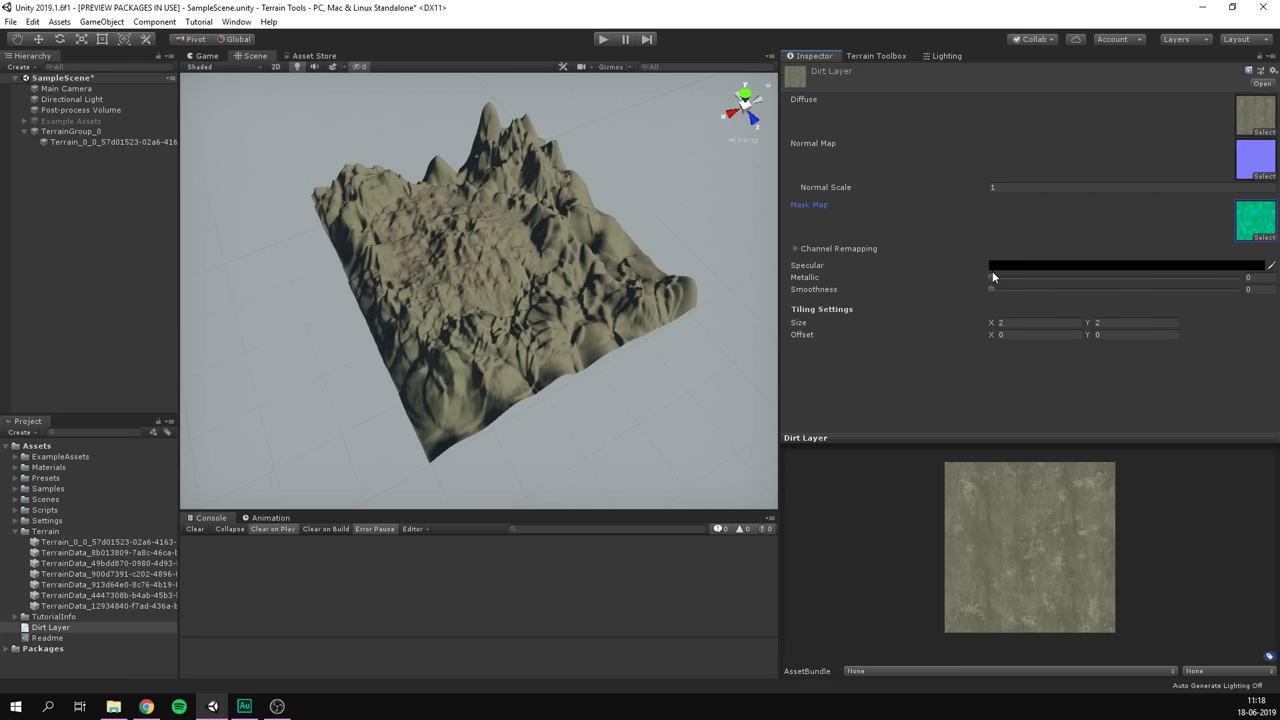
{"action": "mouse_move", "coordinate": [993, 277]}
{"action": "left_mouse_down"}
{"action": "mouse_move", "coordinate": [1150, 292]}
{"action": "mouse_move", "coordinate": [1075, 280]}
{"action": "mouse_move", "coordinate": [990, 290]}
{"action": "mouse_move", "coordinate": [990, 277]}
{"action": "left_mouse_up"}
{"action": "scroll", "coordinate": [522, 245], "scroll_direction": "up", "scroll_amount": 10}
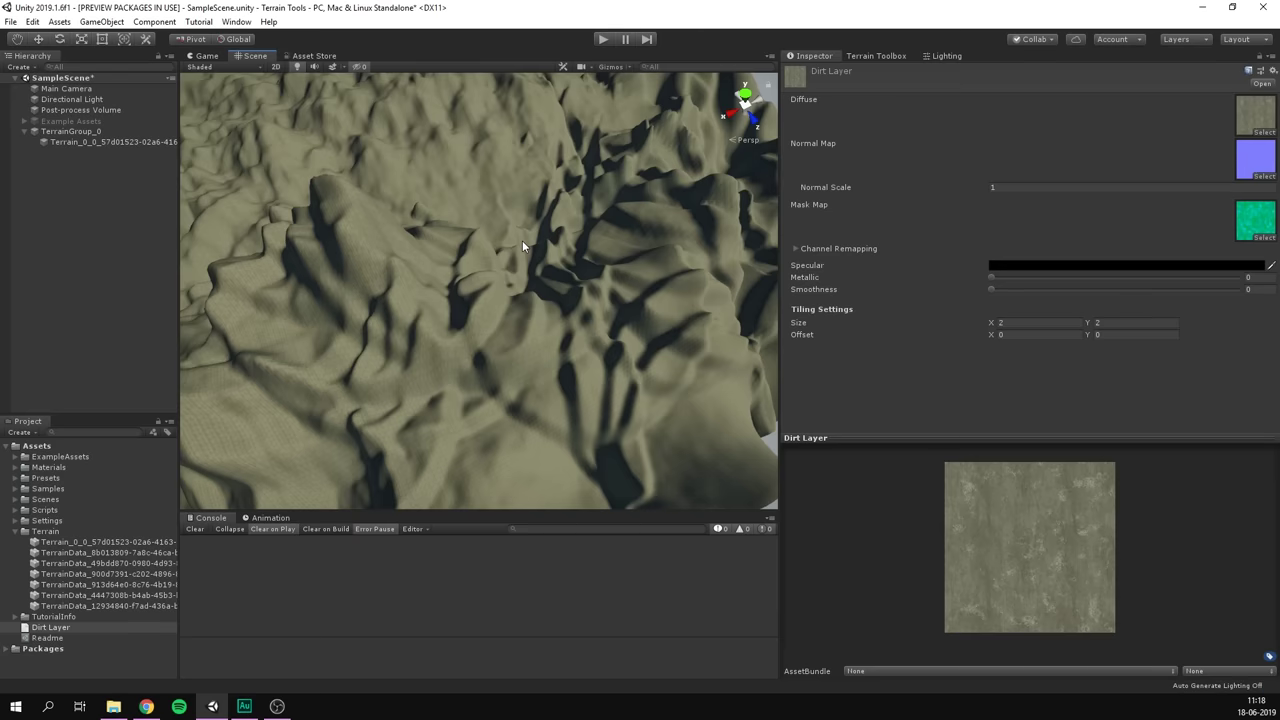
{"action": "scroll", "coordinate": [522, 240], "scroll_direction": "up", "scroll_amount": 10}
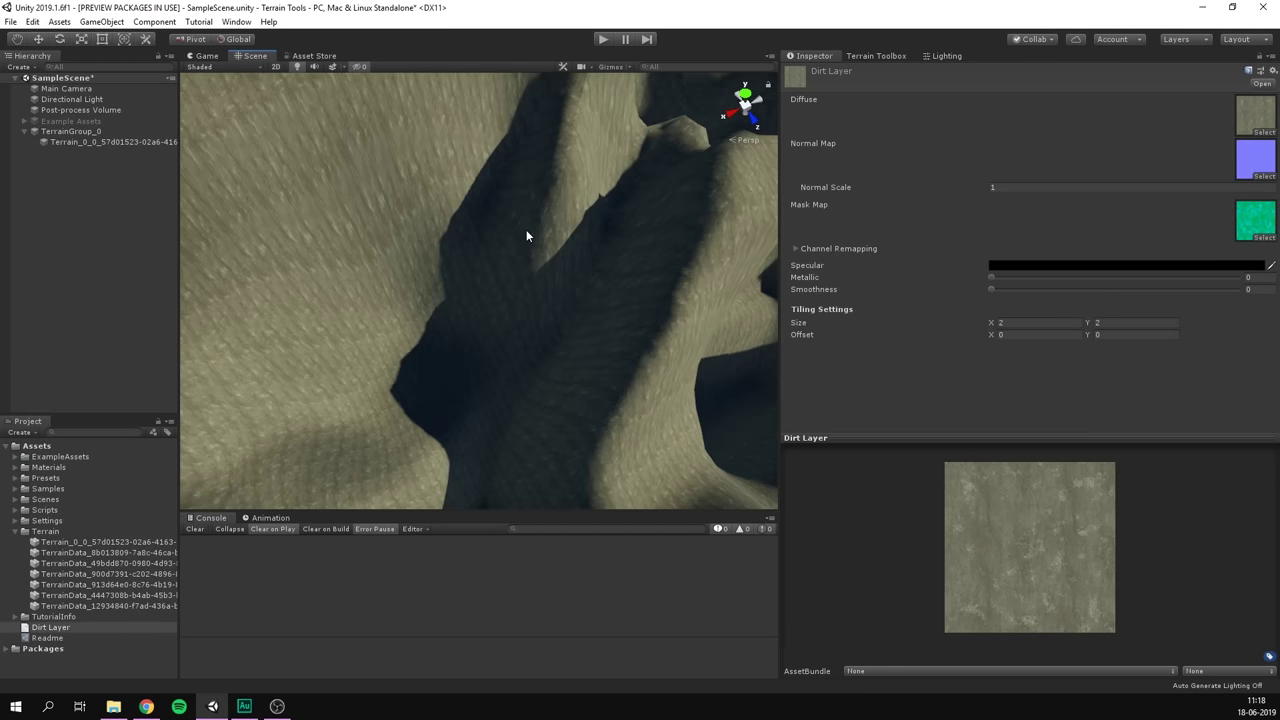
{"action": "right_click_drag", "start_coordinate": [526, 229], "coordinate": [554, 253]}
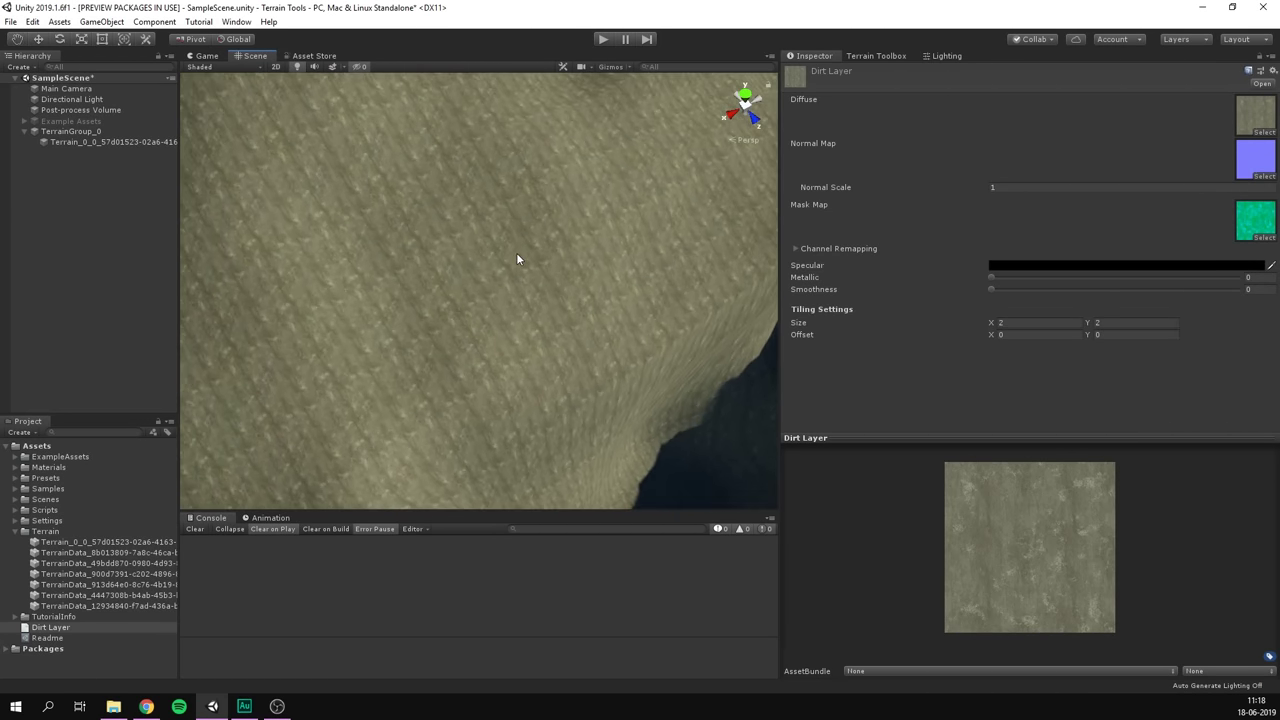
{"action": "scroll", "coordinate": [502, 255], "scroll_direction": "down", "scroll_amount": 10}
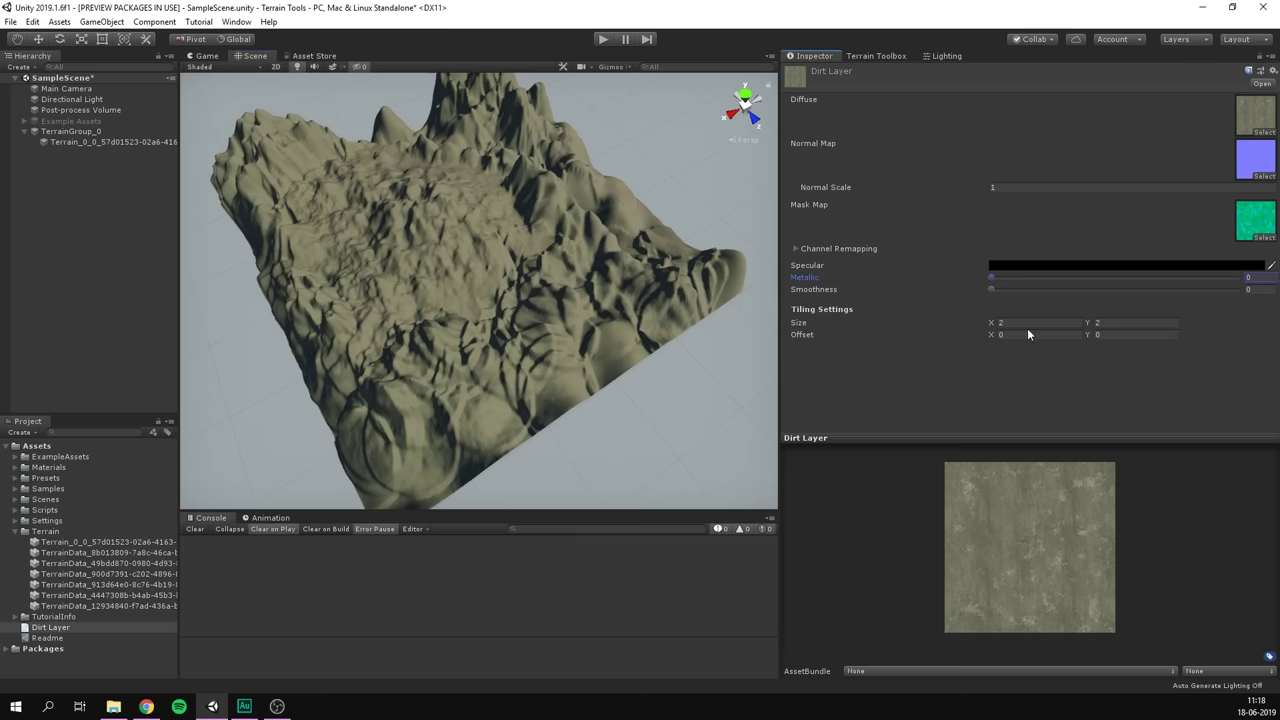
Set the layer's Tiling Size to 10 by 10 and reselect the terrain.
{"action": "left_click", "coordinate": [1029, 323]}
{"action": "type", "text": "10"}
{"action": "key", "text": "Tab"}
{"action": "type", "text": "10"}
{"action": "scroll", "coordinate": [423, 344], "scroll_direction": "up", "scroll_amount": 8}
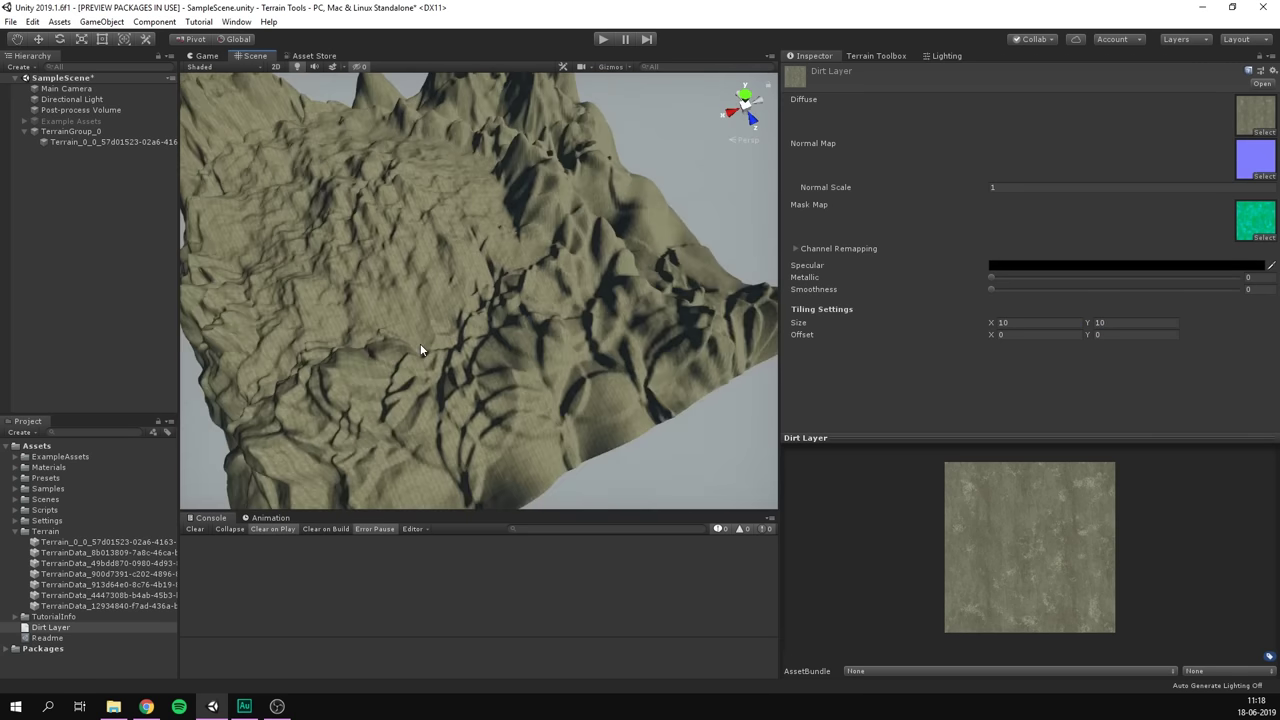
{"action": "scroll", "coordinate": [440, 340], "scroll_direction": "down", "scroll_amount": 6}
{"action": "left_click", "coordinate": [78, 142]}
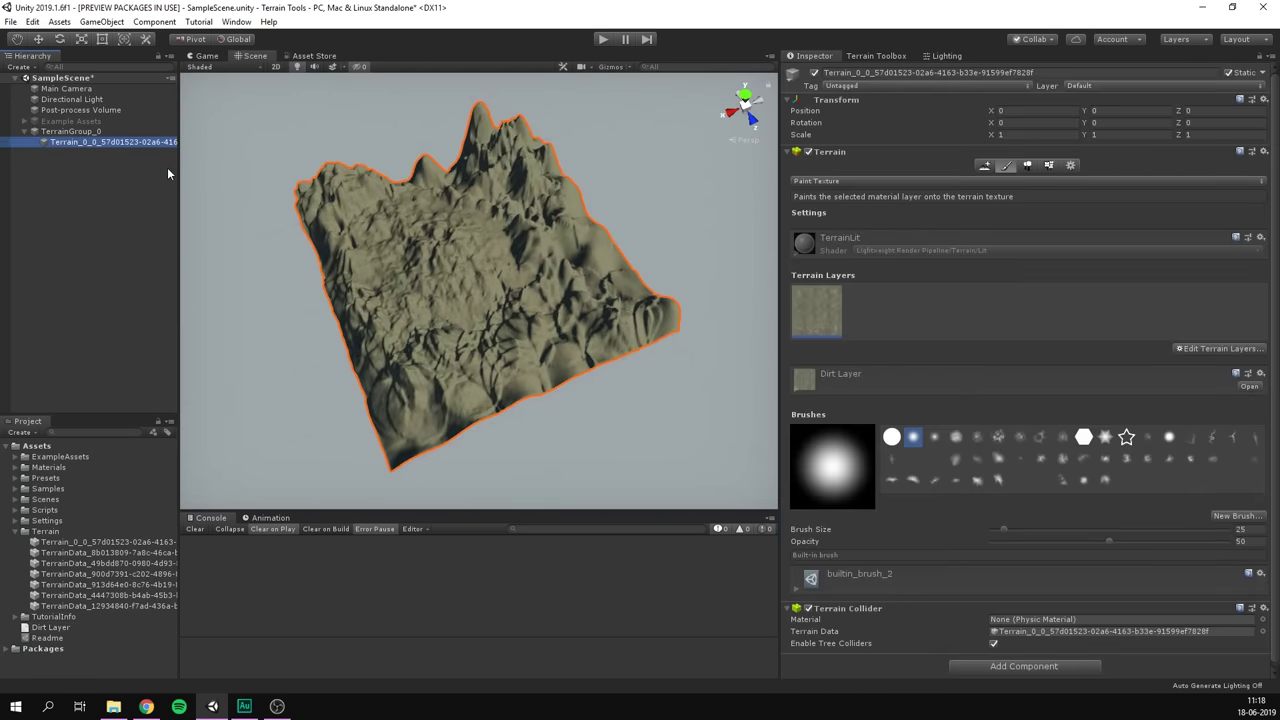
Add the rock and sand terrain layers from the Select TerrainLayer picker.
{"action": "left_click", "coordinate": [1194, 351]}
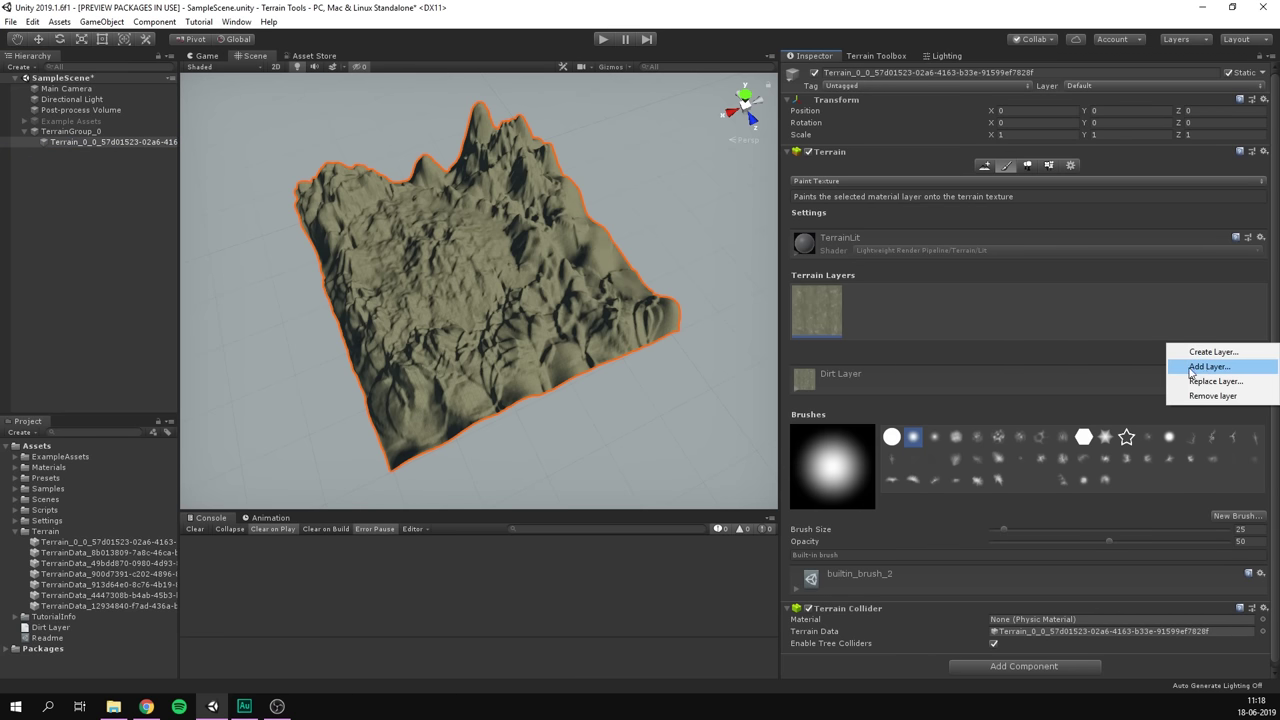
{"action": "left_click", "coordinate": [1208, 367]}
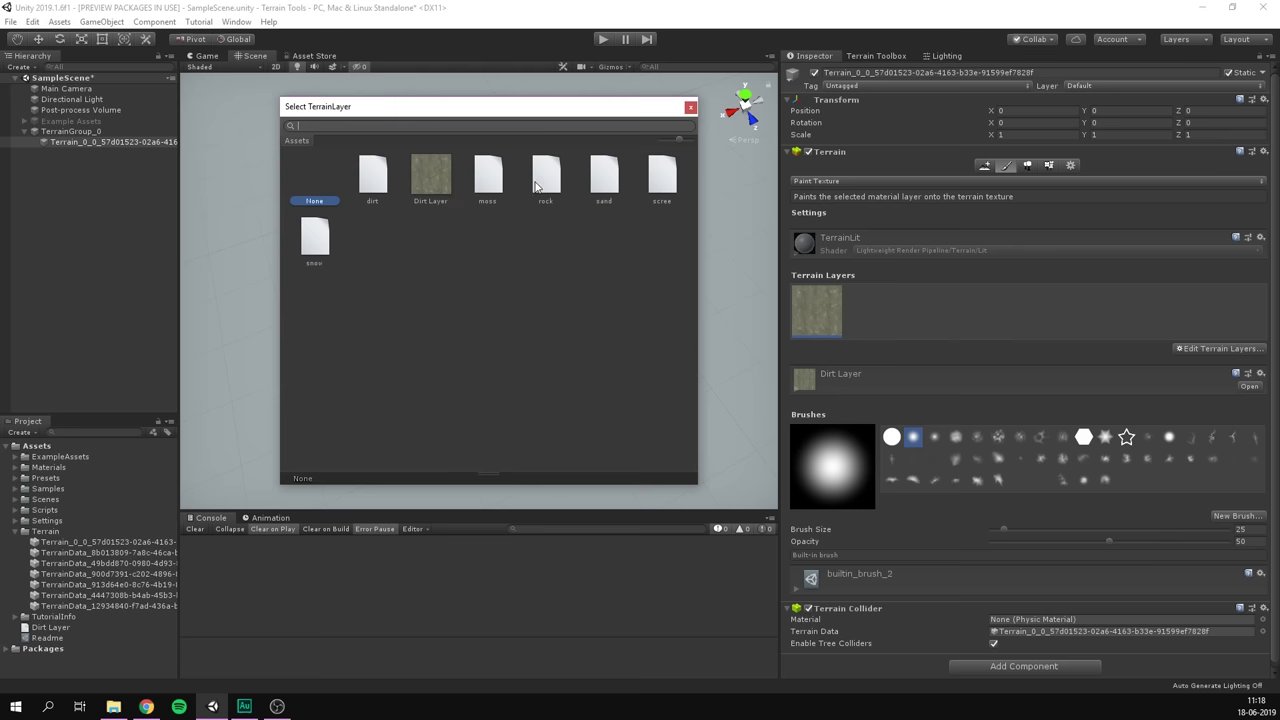
{"action": "double_click", "coordinate": [545, 177]}
{"action": "left_click", "coordinate": [1222, 349]}
{"action": "left_click", "coordinate": [1208, 367]}
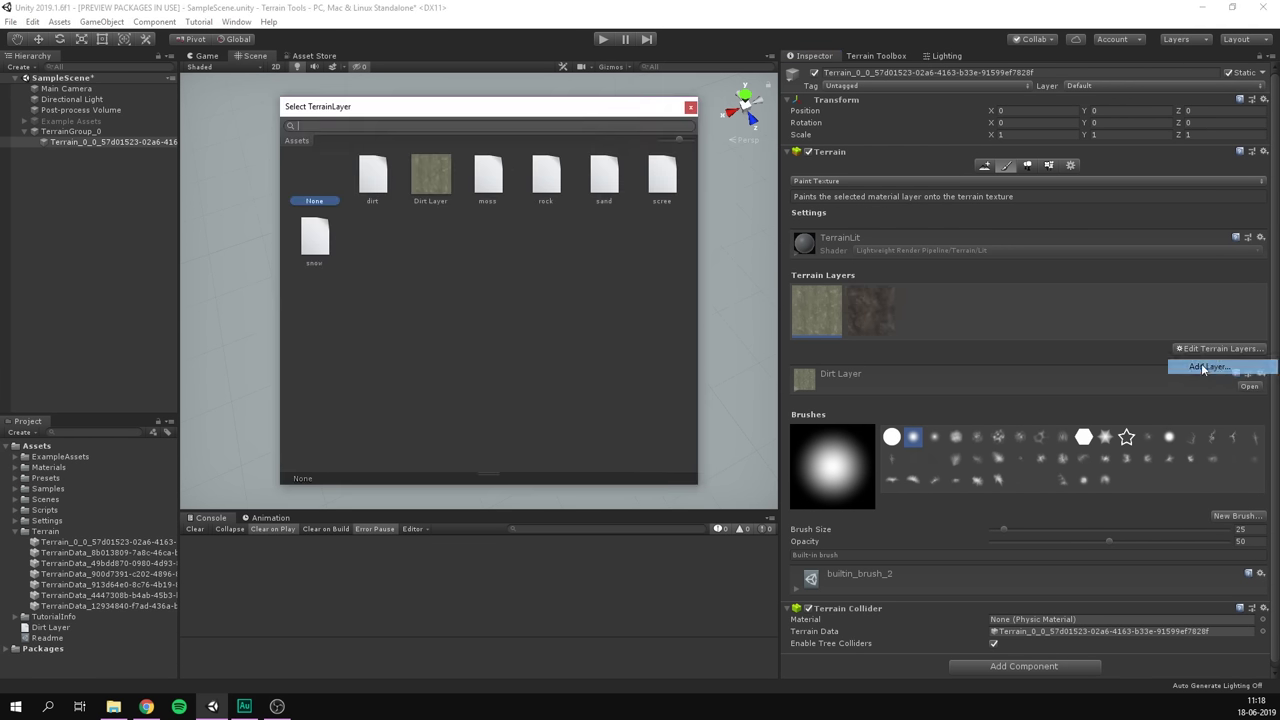
{"action": "double_click", "coordinate": [606, 180]}
Add the scree, snow and moss terrain layers to the terrain.
{"action": "left_click", "coordinate": [1222, 349]}
{"action": "left_click", "coordinate": [1208, 367]}
{"action": "double_click", "coordinate": [662, 177]}
{"action": "left_click", "coordinate": [1222, 349]}
{"action": "left_click", "coordinate": [1208, 367]}
{"action": "double_click", "coordinate": [315, 236]}
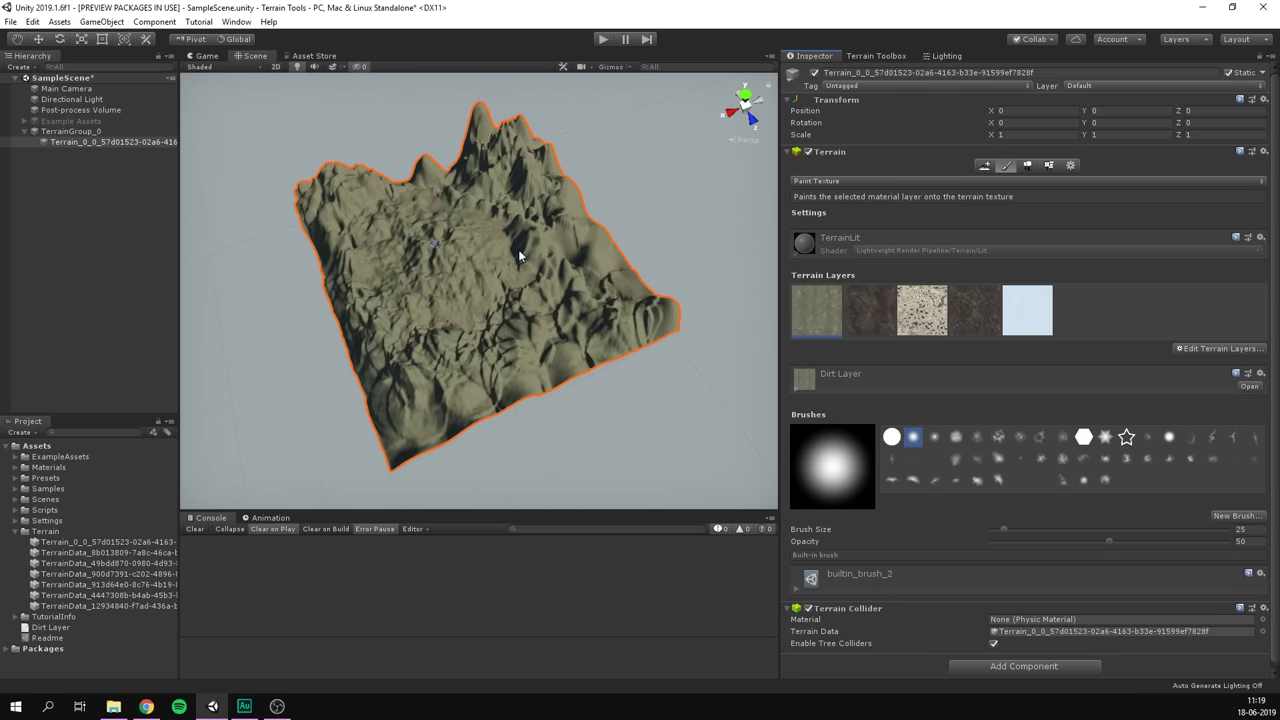
{"action": "left_click", "coordinate": [1222, 349]}
{"action": "left_click", "coordinate": [1208, 367]}
{"action": "double_click", "coordinate": [488, 175]}
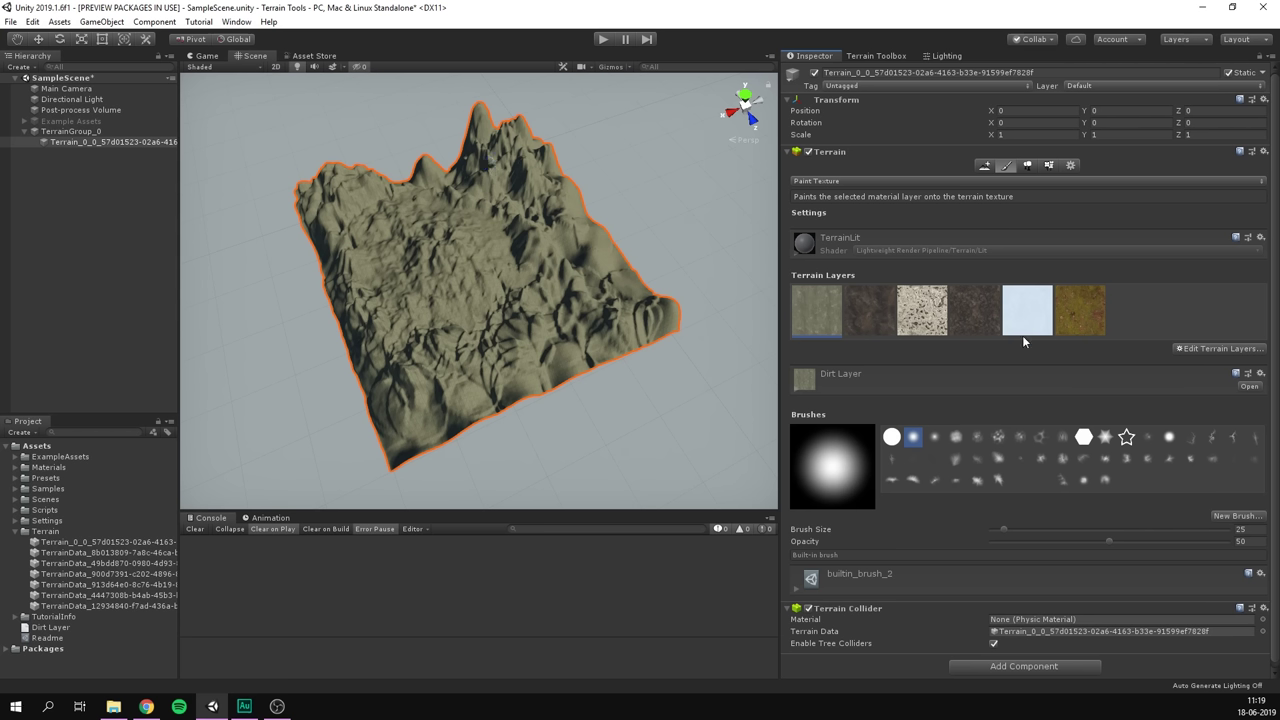
Set brush size 85 and opacity about 25.8, then paint moss over the left-centre.
{"action": "left_click", "coordinate": [875, 316]}
{"action": "left_click", "coordinate": [1034, 529]}
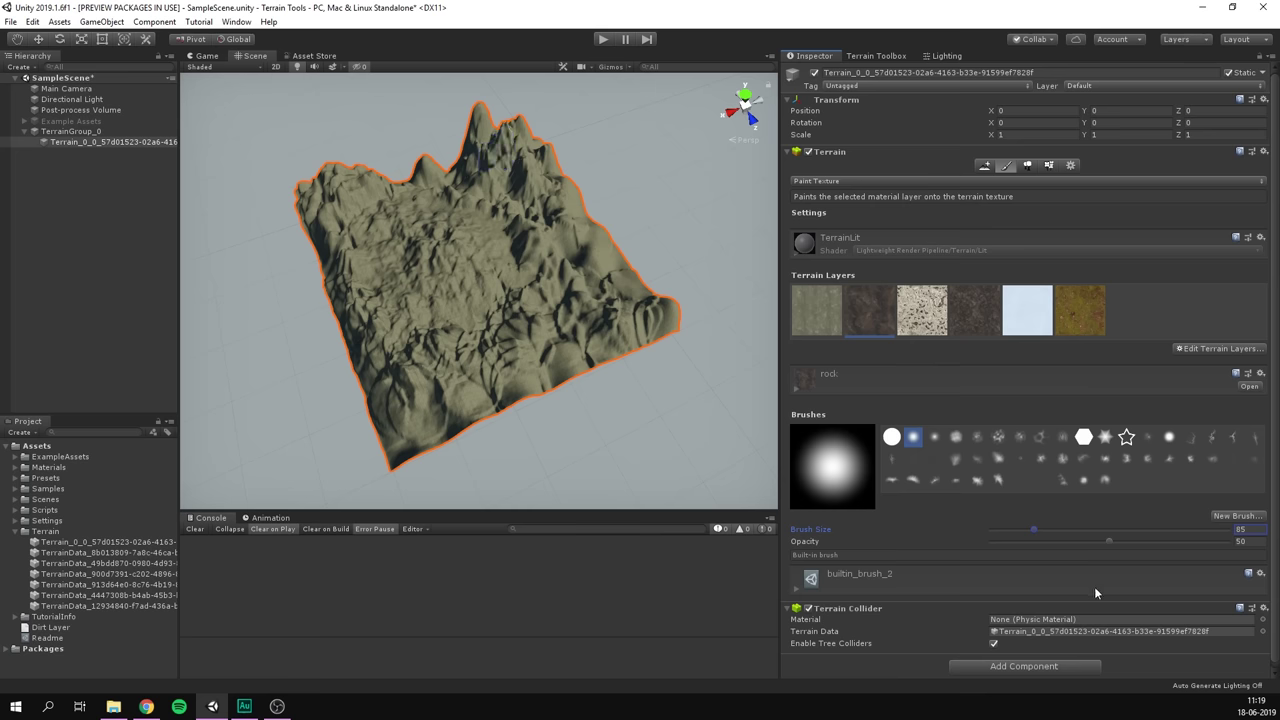
{"action": "mouse_move", "coordinate": [488, 140]}
{"action": "left_mouse_down"}
{"action": "mouse_move", "coordinate": [526, 143]}
{"action": "mouse_move", "coordinate": [537, 114]}
{"action": "mouse_move", "coordinate": [497, 141]}
{"action": "left_mouse_up"}
{"action": "mouse_move", "coordinate": [329, 206]}
{"action": "left_mouse_down", "text": "alt"}
{"action": "mouse_move", "coordinate": [390, 175]}
{"action": "mouse_move", "coordinate": [442, 276]}
{"action": "mouse_move", "coordinate": [552, 206]}
{"action": "left_mouse_up", "text": "alt"}
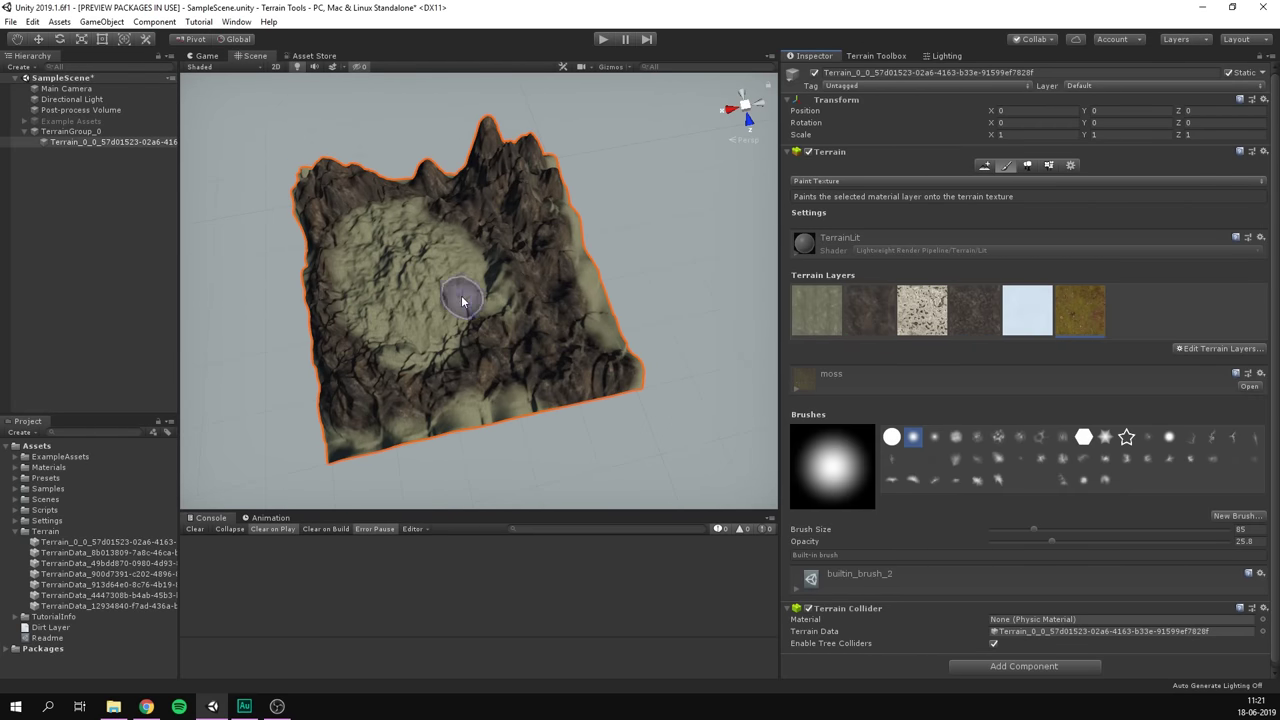
{"action": "mouse_move", "coordinate": [403, 229]}
{"action": "left_mouse_down"}
{"action": "mouse_move", "coordinate": [360, 250]}
{"action": "mouse_move", "coordinate": [363, 313]}
{"action": "mouse_move", "coordinate": [406, 334]}
{"action": "mouse_move", "coordinate": [412, 237]}
{"action": "mouse_move", "coordinate": [393, 217]}
{"action": "mouse_move", "coordinate": [334, 268]}
{"action": "mouse_move", "coordinate": [448, 248]}
{"action": "mouse_move", "coordinate": [428, 318]}
{"action": "mouse_move", "coordinate": [456, 262]}
{"action": "mouse_move", "coordinate": [459, 296]}
{"action": "mouse_move", "coordinate": [437, 331]}
{"action": "mouse_move", "coordinate": [415, 258]}
{"action": "mouse_move", "coordinate": [381, 299]}
{"action": "mouse_move", "coordinate": [484, 310]}
{"action": "mouse_move", "coordinate": [446, 240]}
{"action": "mouse_move", "coordinate": [575, 237]}
{"action": "mouse_move", "coordinate": [553, 167]}
{"action": "mouse_move", "coordinate": [613, 346]}
{"action": "mouse_move", "coordinate": [577, 283]}
{"action": "mouse_move", "coordinate": [601, 321]}
{"action": "left_mouse_up"}
Paint scree at opacity 9.7 over the centre and sand along the bottom edge.
{"action": "left_click", "coordinate": [975, 310]}
{"action": "left_click_drag", "start_coordinate": [1051, 541], "coordinate": [1013, 541]}
{"action": "mouse_move", "coordinate": [400, 300]}
{"action": "left_mouse_down"}
{"action": "mouse_move", "coordinate": [414, 206]}
{"action": "mouse_move", "coordinate": [346, 435]}
{"action": "mouse_move", "coordinate": [503, 400]}
{"action": "left_mouse_up"}
{"action": "left_click", "coordinate": [922, 310]}
{"action": "mouse_move", "coordinate": [486, 143]}
{"action": "left_mouse_down", "text": "alt"}
{"action": "mouse_move", "coordinate": [537, 337]}
{"action": "mouse_move", "coordinate": [326, 316]}
{"action": "mouse_move", "coordinate": [523, 289]}
{"action": "mouse_move", "coordinate": [449, 246]}
{"action": "mouse_move", "coordinate": [334, 220]}
{"action": "mouse_move", "coordinate": [553, 321]}
{"action": "mouse_move", "coordinate": [414, 300]}
{"action": "mouse_move", "coordinate": [443, 243]}
{"action": "left_mouse_up", "text": "alt"}
Paint snow at opacity 3.6 on the peak and left side using builtin_brush_6.
{"action": "left_click", "coordinate": [1028, 310]}
{"action": "left_click_drag", "start_coordinate": [460, 186], "coordinate": [475, 135], "text": "alt"}
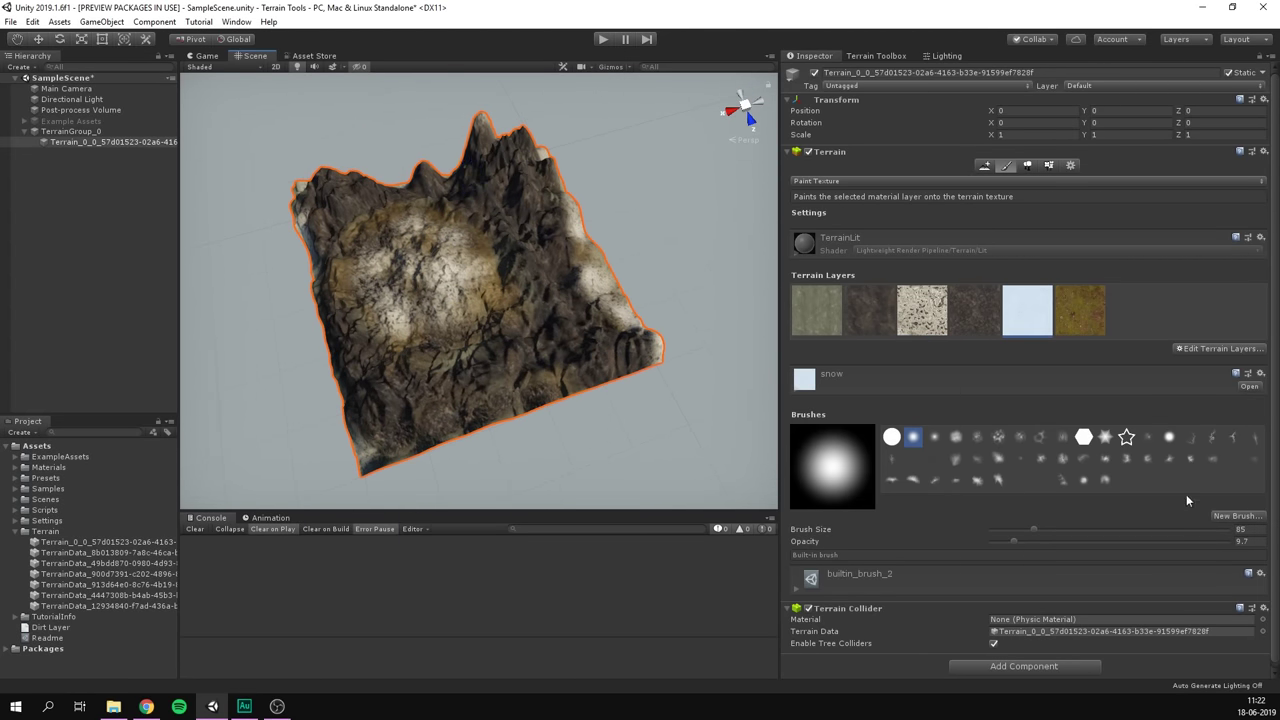
{"action": "left_click_drag", "start_coordinate": [1019, 549], "coordinate": [998, 543]}
{"action": "mouse_move", "coordinate": [508, 151]}
{"action": "left_mouse_down"}
{"action": "mouse_move", "coordinate": [480, 140]}
{"action": "mouse_move", "coordinate": [516, 145]}
{"action": "mouse_move", "coordinate": [535, 211]}
{"action": "mouse_move", "coordinate": [588, 255]}
{"action": "left_mouse_up"}
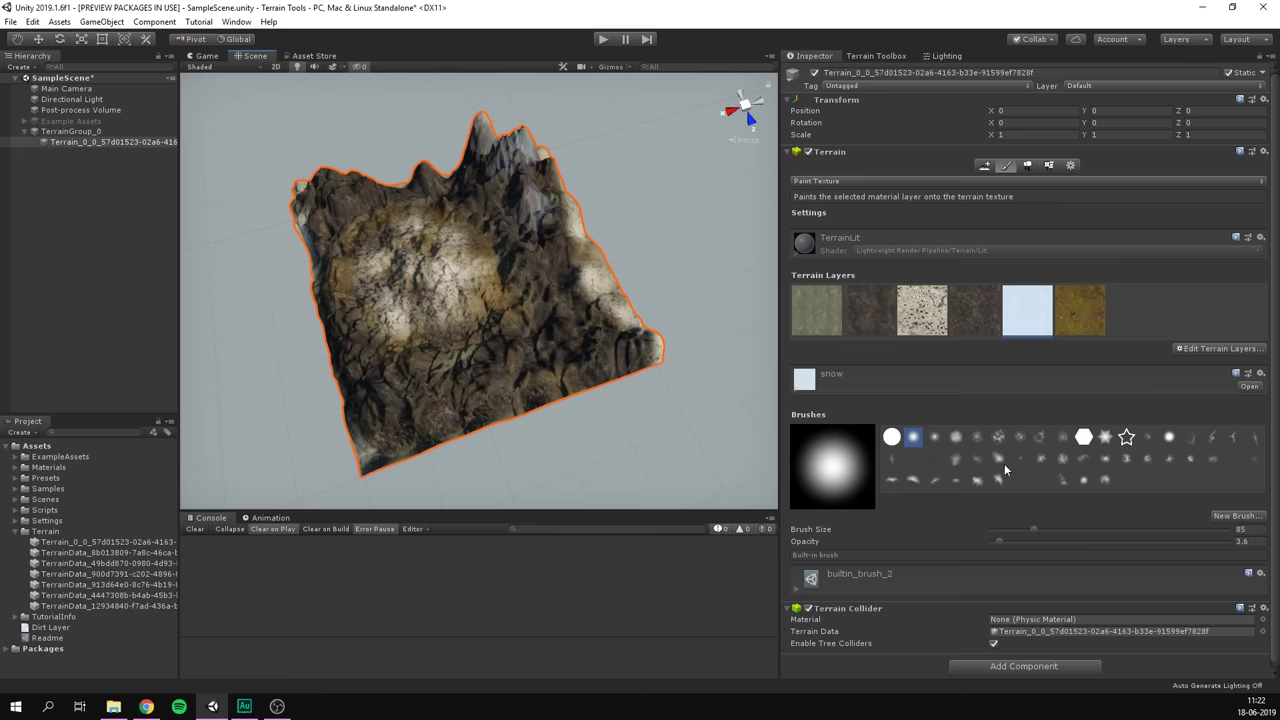
{"action": "left_click", "coordinate": [998, 437]}
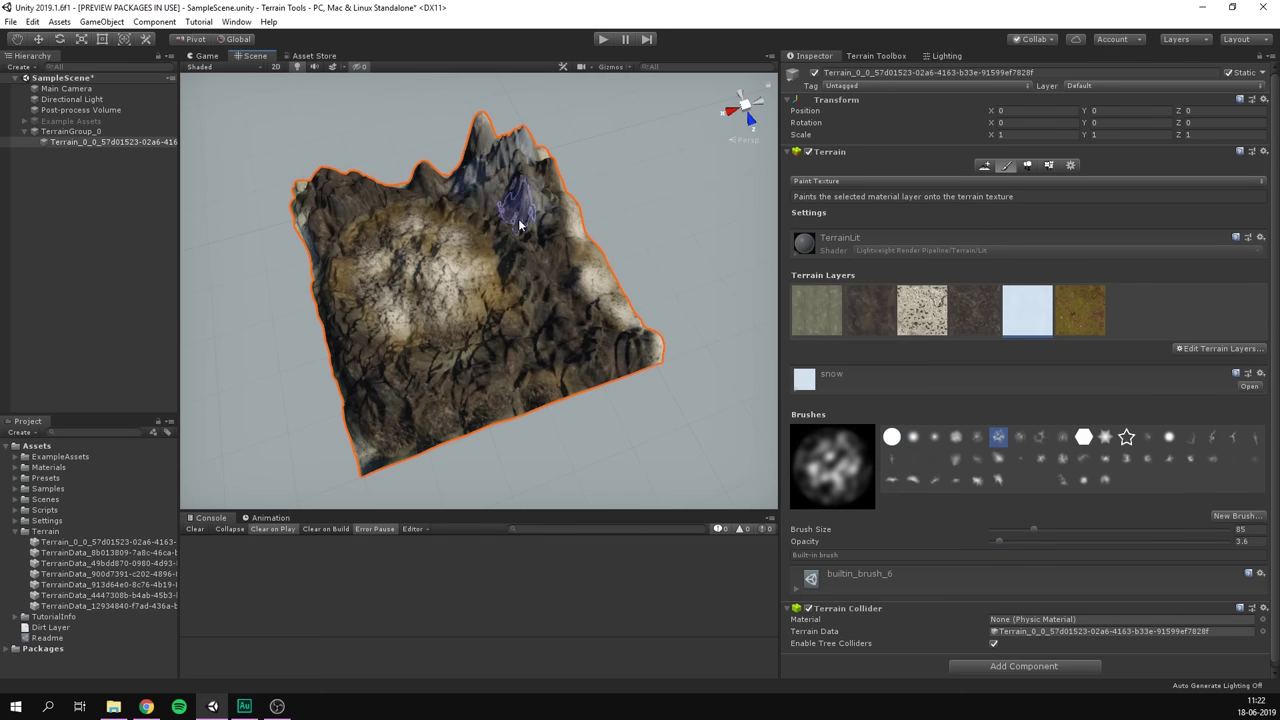
{"action": "mouse_move", "coordinate": [536, 260]}
{"action": "left_mouse_down"}
{"action": "mouse_move", "coordinate": [334, 294]}
{"action": "mouse_move", "coordinate": [323, 183]}
{"action": "mouse_move", "coordinate": [444, 174]}
{"action": "mouse_move", "coordinate": [470, 230]}
{"action": "mouse_move", "coordinate": [429, 266]}
{"action": "mouse_move", "coordinate": [600, 200]}
{"action": "mouse_move", "coordinate": [580, 209]}
{"action": "mouse_move", "coordinate": [466, 143]}
{"action": "mouse_move", "coordinate": [723, 194]}
{"action": "mouse_move", "coordinate": [516, 236]}
{"action": "mouse_move", "coordinate": [614, 220]}
{"action": "mouse_move", "coordinate": [620, 234]}
{"action": "left_mouse_up"}
{"action": "left_click", "coordinate": [634, 194]}
{"action": "left_click", "coordinate": [516, 236]}
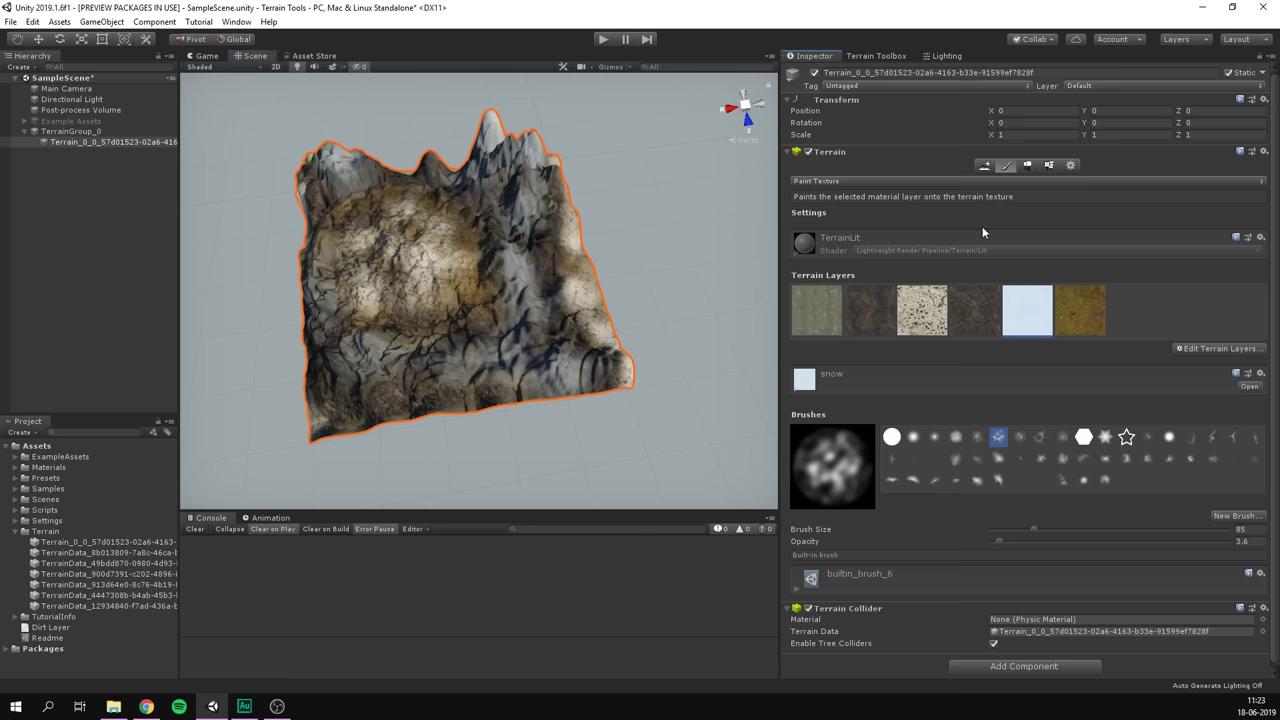
Look through the tree, detail and neighbor terrain tools, then deselect the terrain and orbit.
{"action": "left_click", "coordinate": [1027, 166]}
{"action": "left_click", "coordinate": [1053, 167]}
{"action": "left_click", "coordinate": [1036, 166]}
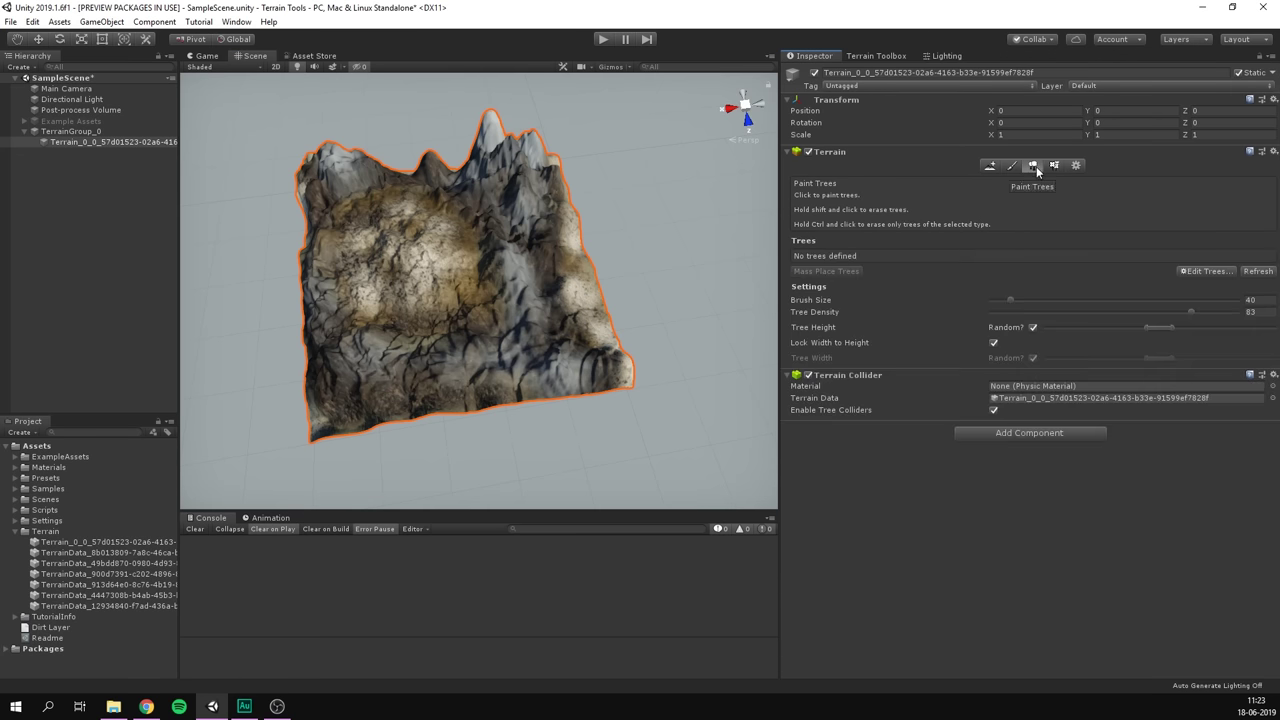
{"action": "left_click", "coordinate": [1053, 167]}
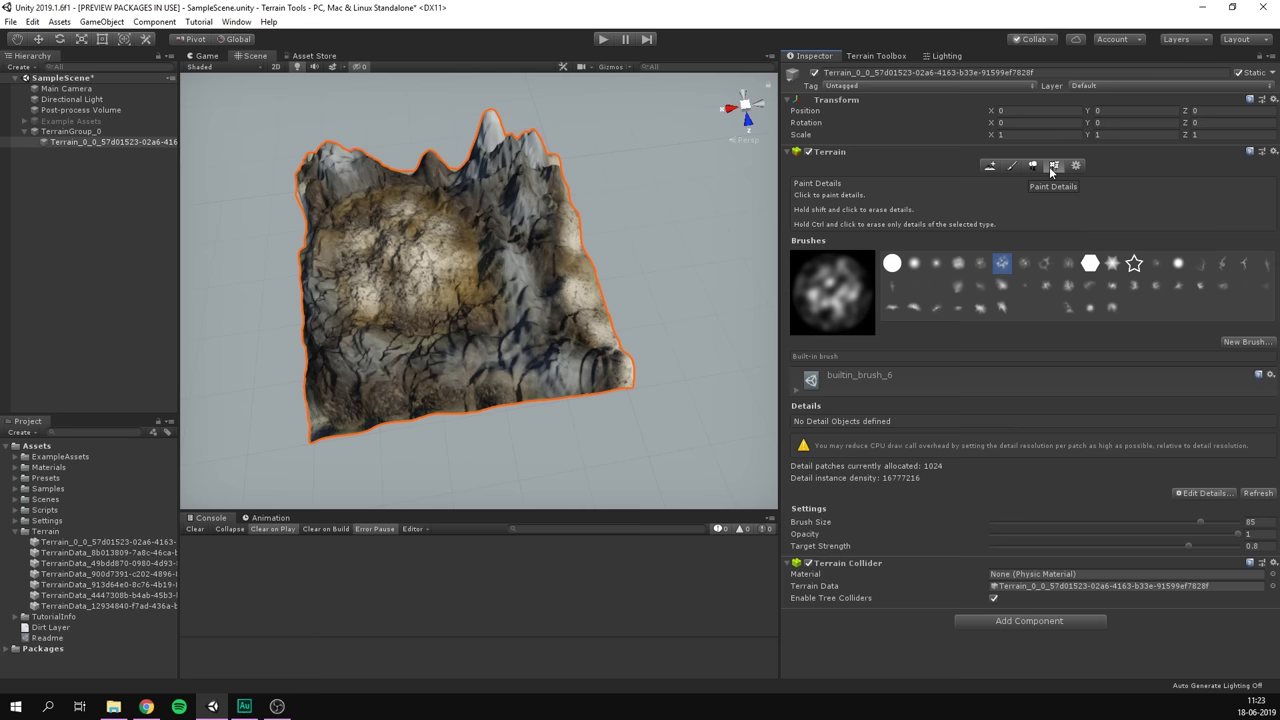
{"action": "left_click", "coordinate": [991, 165]}
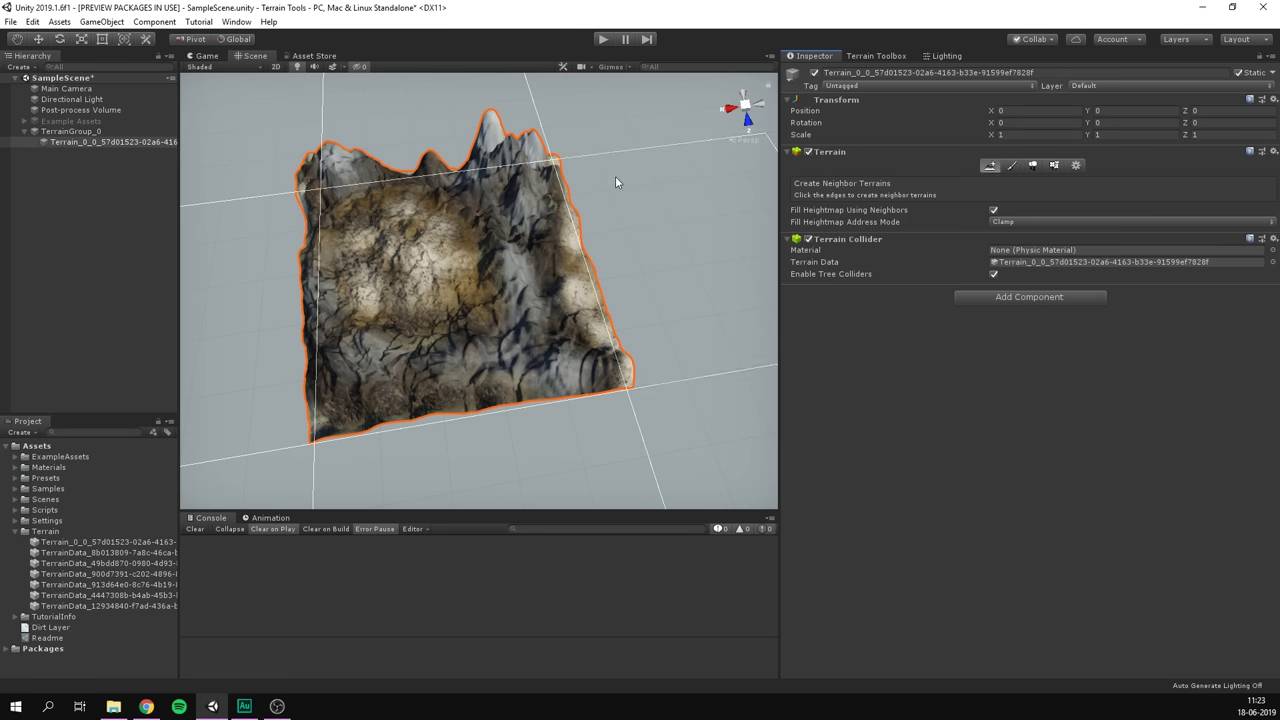
{"action": "left_click", "coordinate": [122, 231]}
{"action": "left_click_drag", "start_coordinate": [490, 232], "coordinate": [447, 216], "text": "alt"}
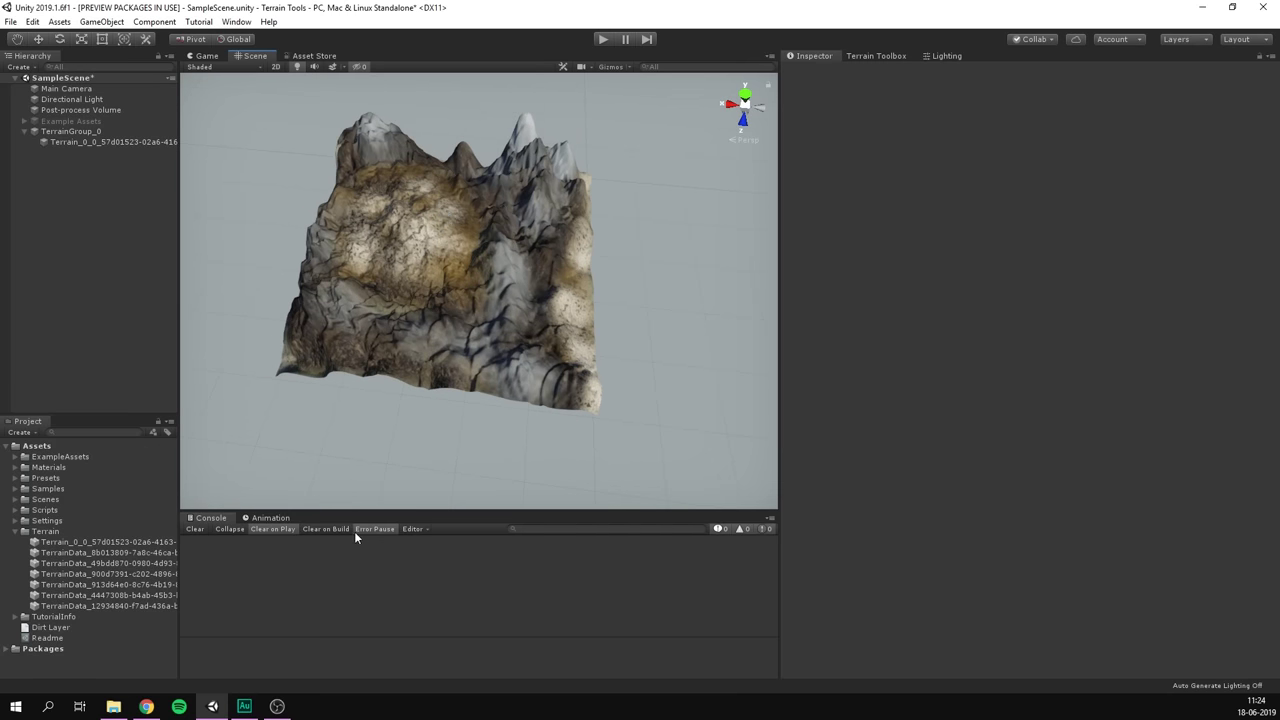
Minimize Unity and open Heightmap Example.png from the desktop in Photos.
{"action": "left_click", "coordinate": [212, 706]}
{"action": "double_click", "coordinate": [227, 160]}
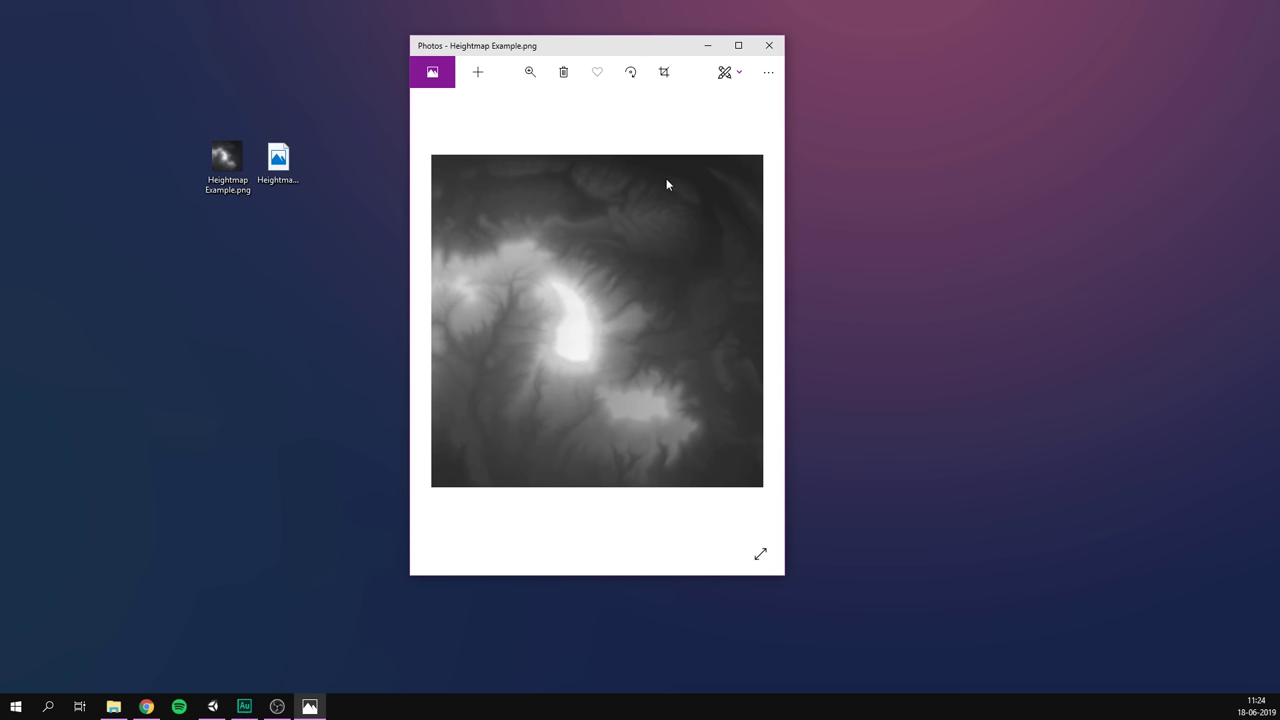
Search Google Images for 'heightmap', scroll the results, then minimize Chrome.
{"action": "left_click", "coordinate": [146, 706]}
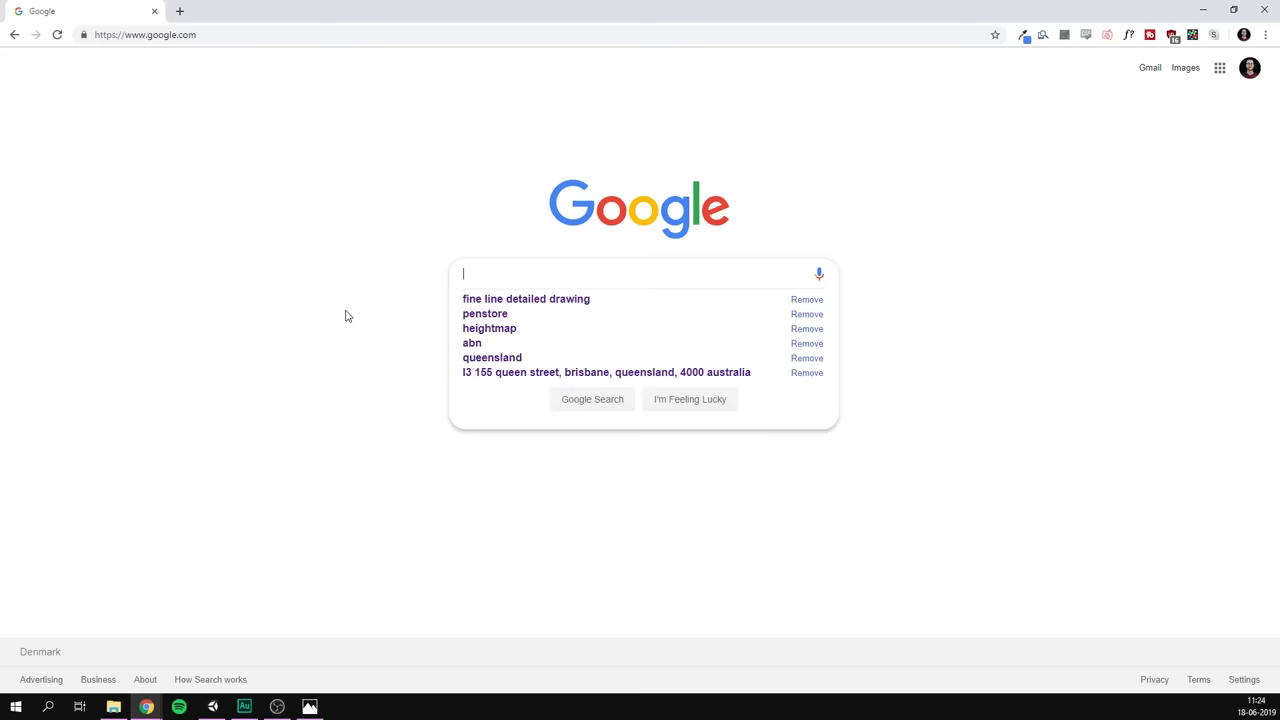
{"action": "type", "text": "heightmap"}
{"action": "key", "text": "Return"}
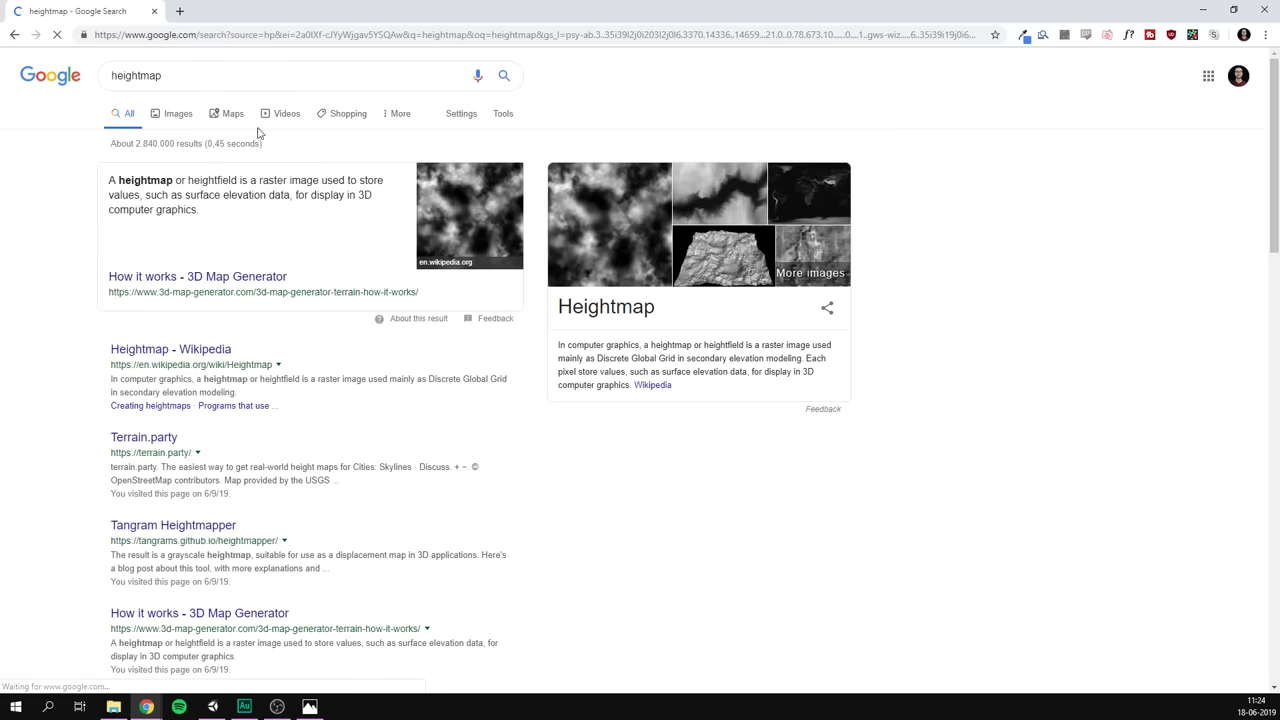
{"action": "left_click", "coordinate": [173, 115]}
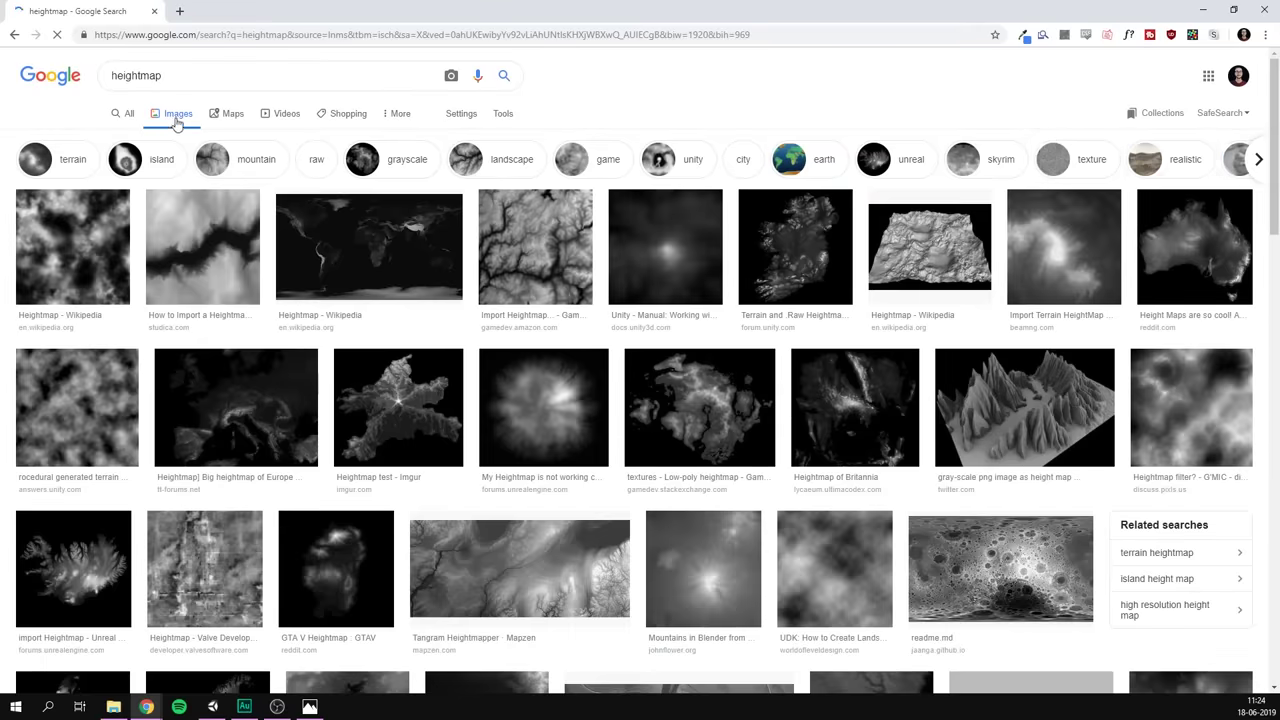
{"action": "scroll", "coordinate": [220, 165], "scroll_direction": "down", "scroll_amount": 3}
{"action": "scroll", "coordinate": [225, 170], "scroll_direction": "down", "scroll_amount": 2}
{"action": "scroll", "coordinate": [223, 165], "scroll_direction": "up", "scroll_amount": 5}
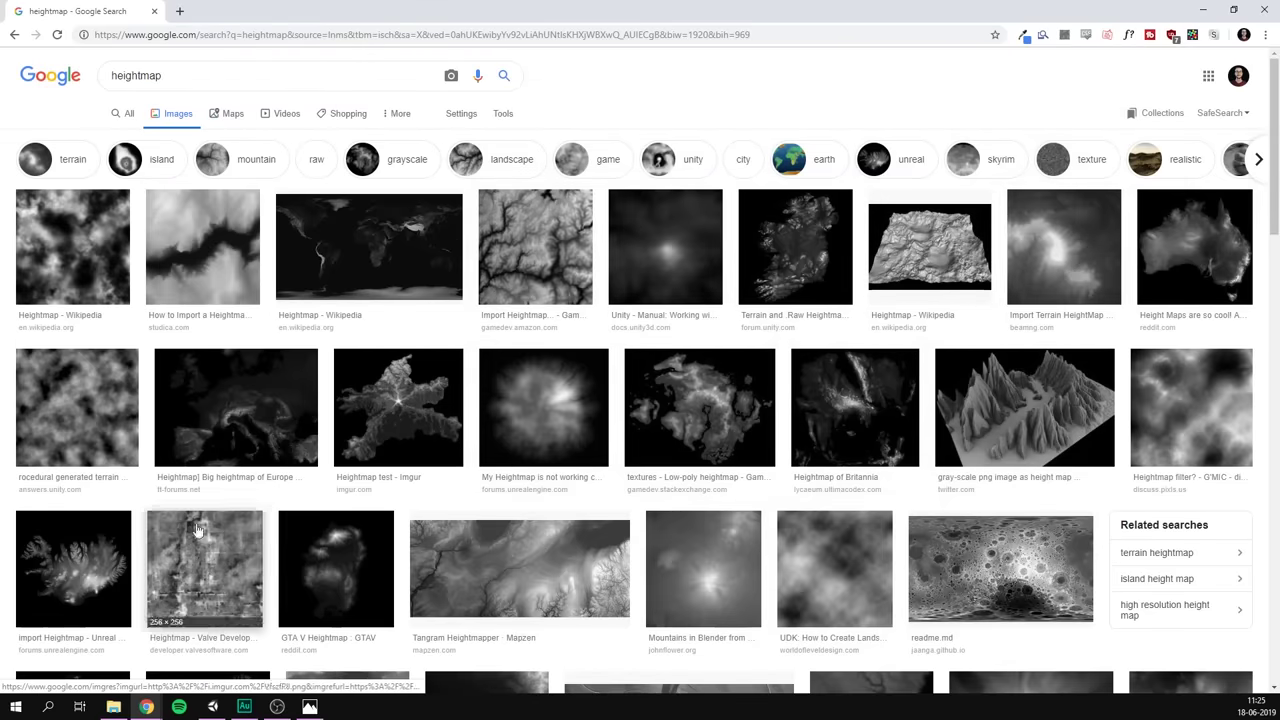
{"action": "left_click", "coordinate": [1203, 9]}
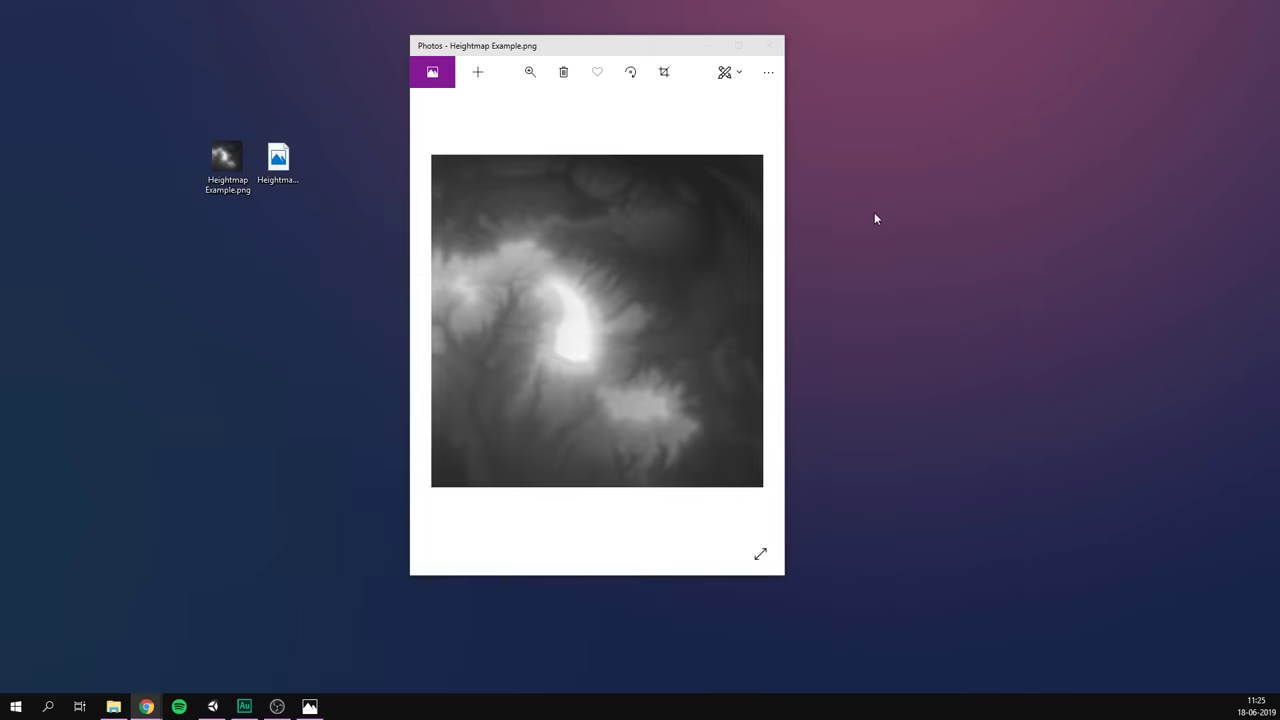
Close Photos and save the heightmap from Photoshop as Heightmap.raw in Photoshop Raw format.
{"action": "left_click", "coordinate": [770, 46]}
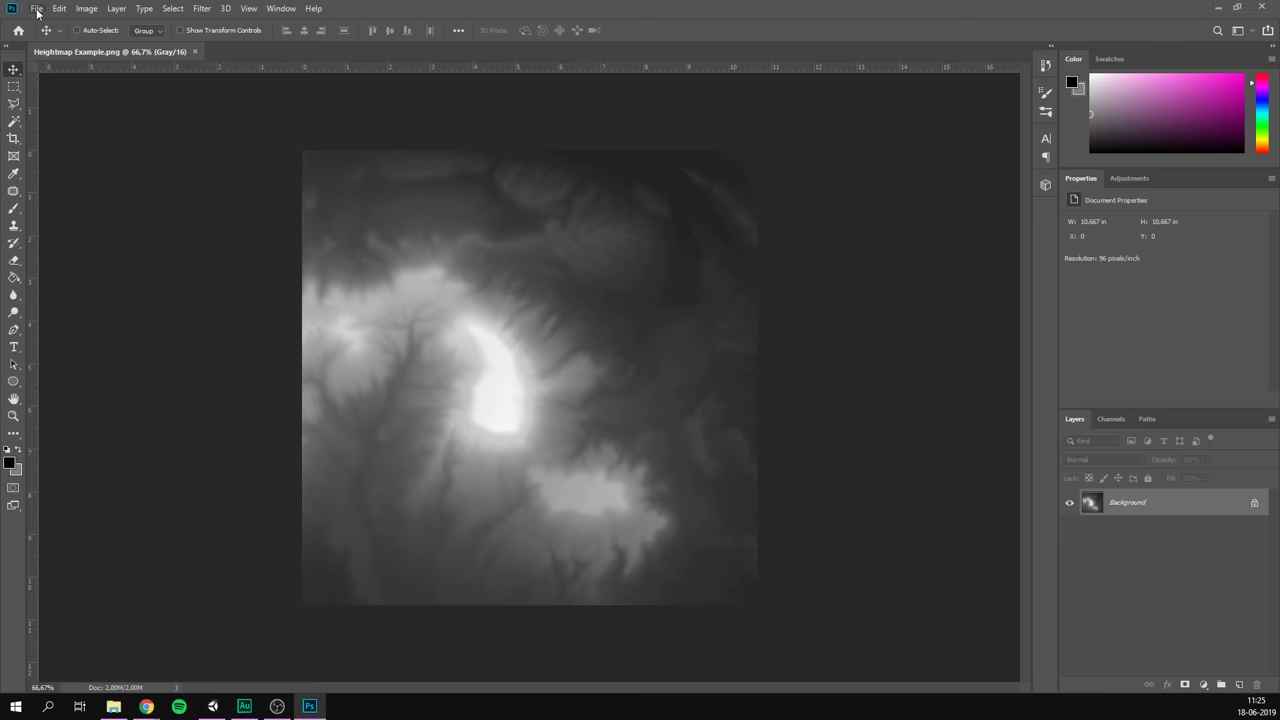
{"action": "left_click", "coordinate": [37, 9]}
{"action": "left_click", "coordinate": [98, 158]}
{"action": "left_click", "coordinate": [157, 343]}
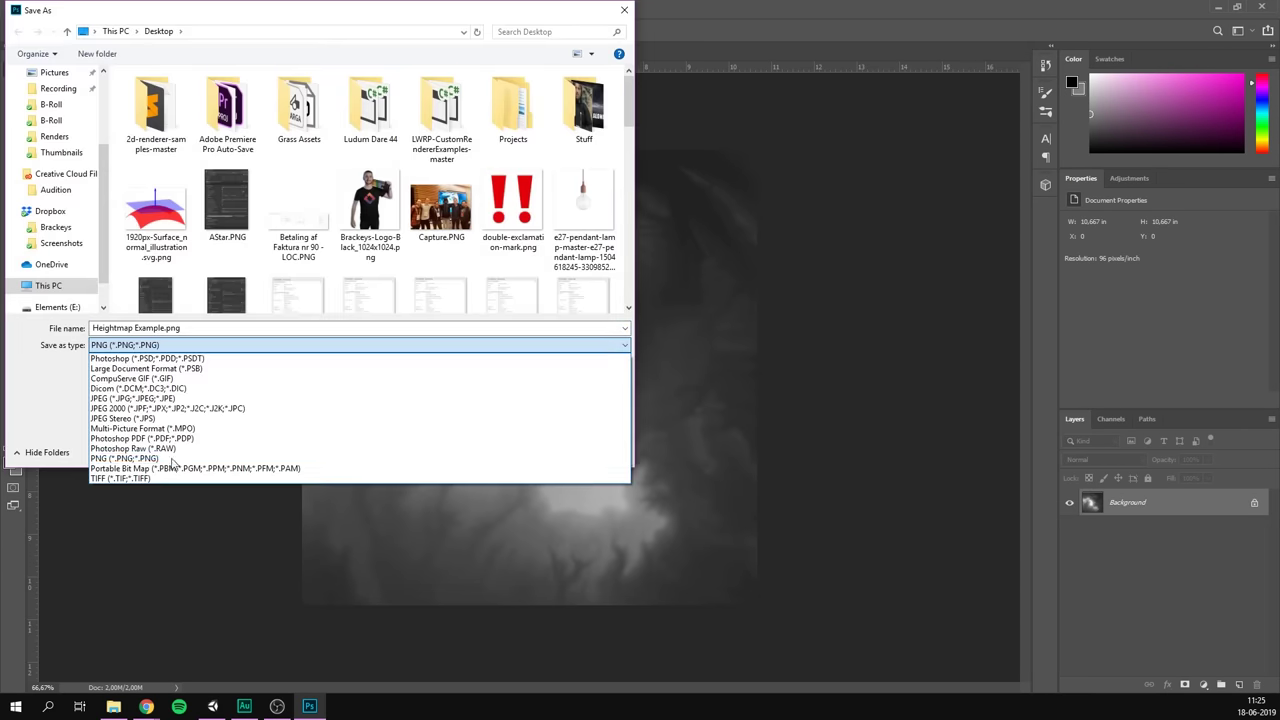
{"action": "left_click", "coordinate": [133, 448]}
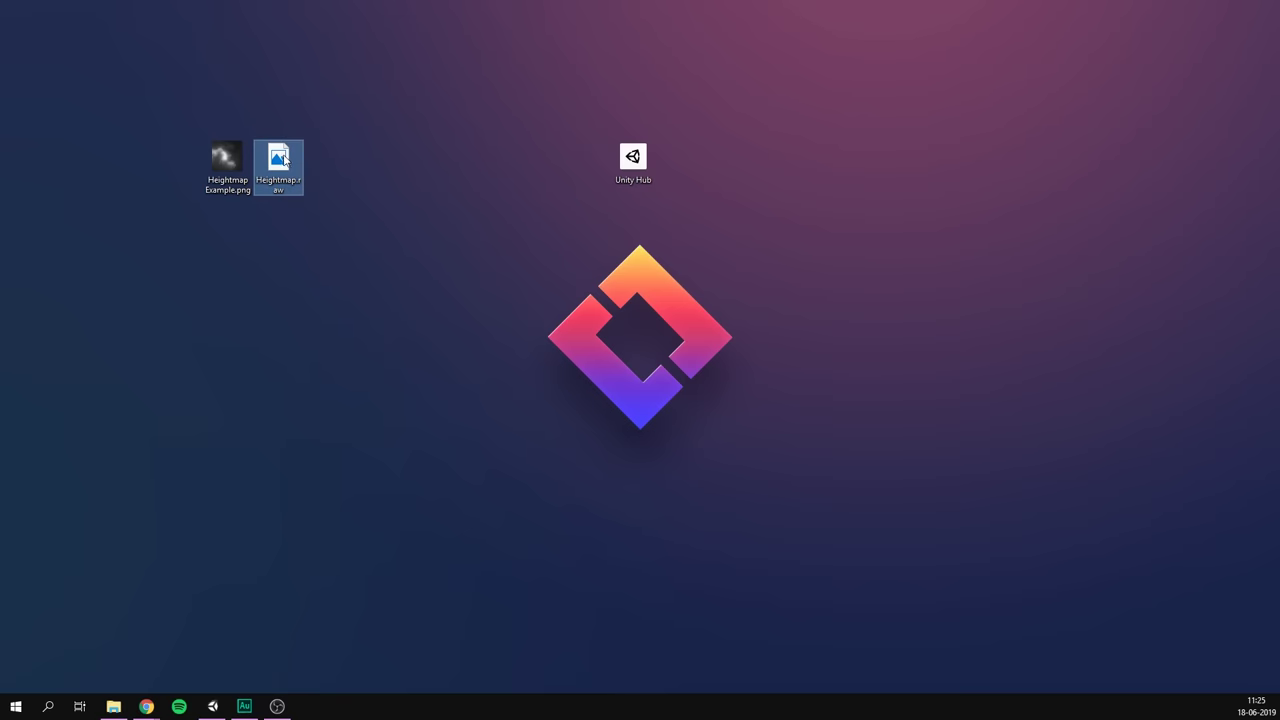
Drag Heightmap.raw into the Unity Assets folder and bring up the Terrain Toolbox.
{"action": "left_click_drag", "start_coordinate": [288, 158], "coordinate": [34, 451]}
{"action": "left_click", "coordinate": [876, 55]}
{"action": "scroll", "coordinate": [435, 231], "scroll_direction": "down", "scroll_amount": 3}
{"action": "left_click_drag", "start_coordinate": [435, 231], "coordinate": [592, 187], "text": "alt"}
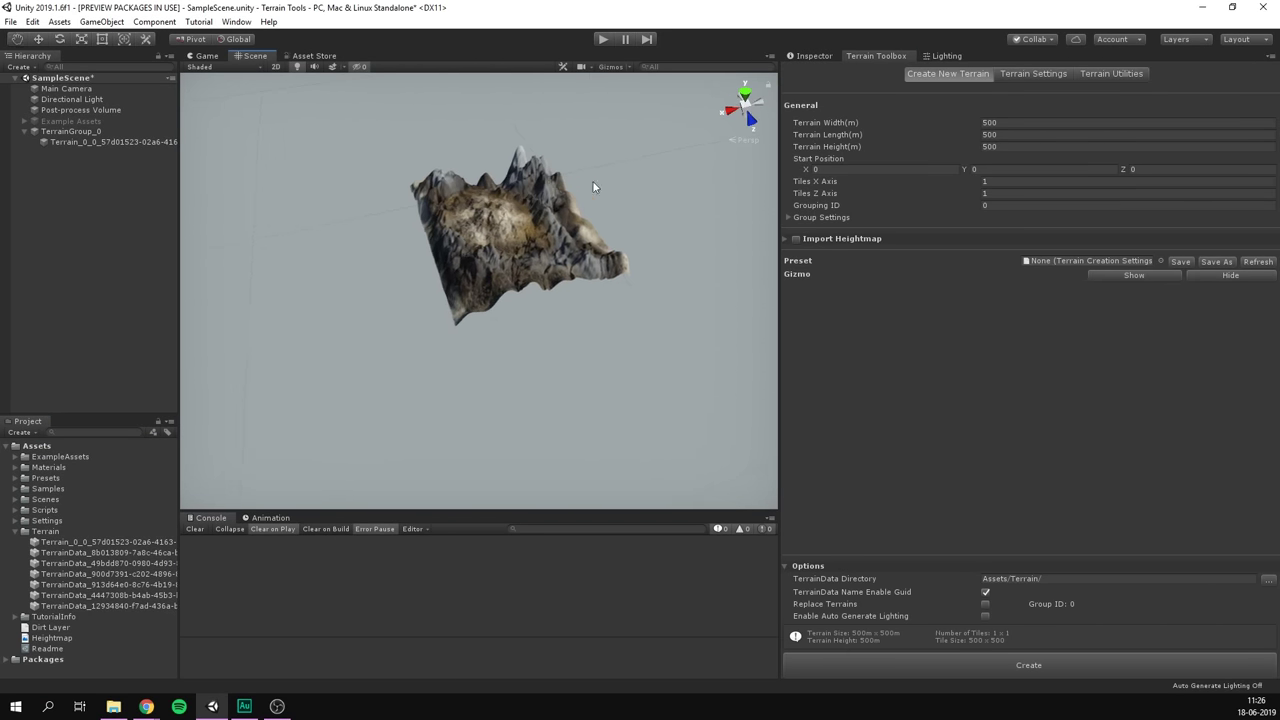
Enable Import Heightmap with Heightmap.raw, keep 512 tile height resolution, and set grouping ID 1.
{"action": "left_click", "coordinate": [842, 239]}
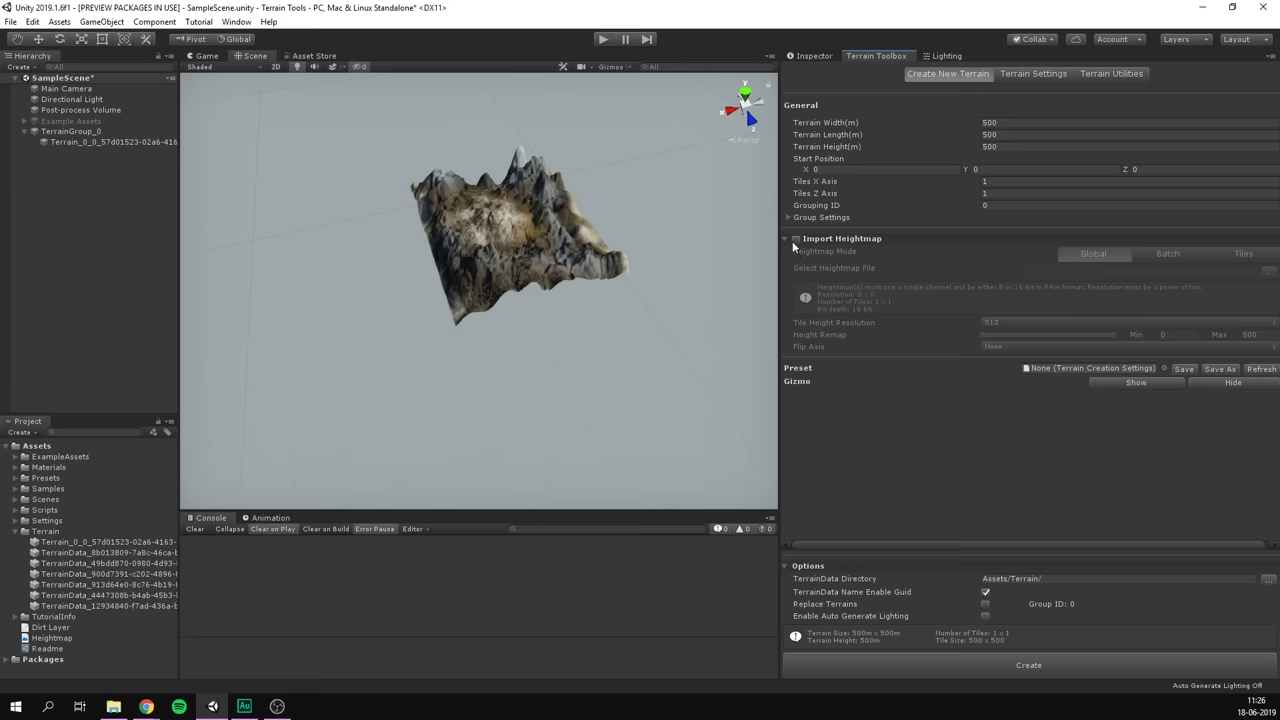
{"action": "left_click", "coordinate": [795, 240]}
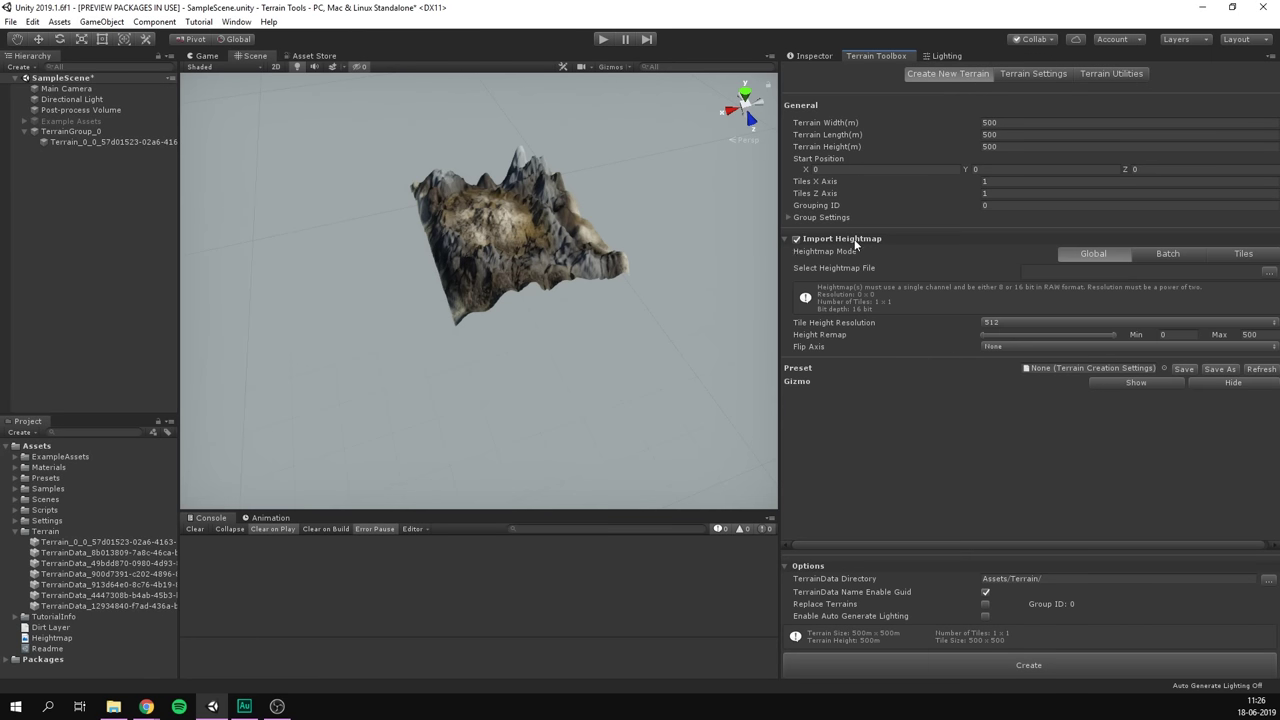
{"action": "left_click", "coordinate": [1268, 272]}
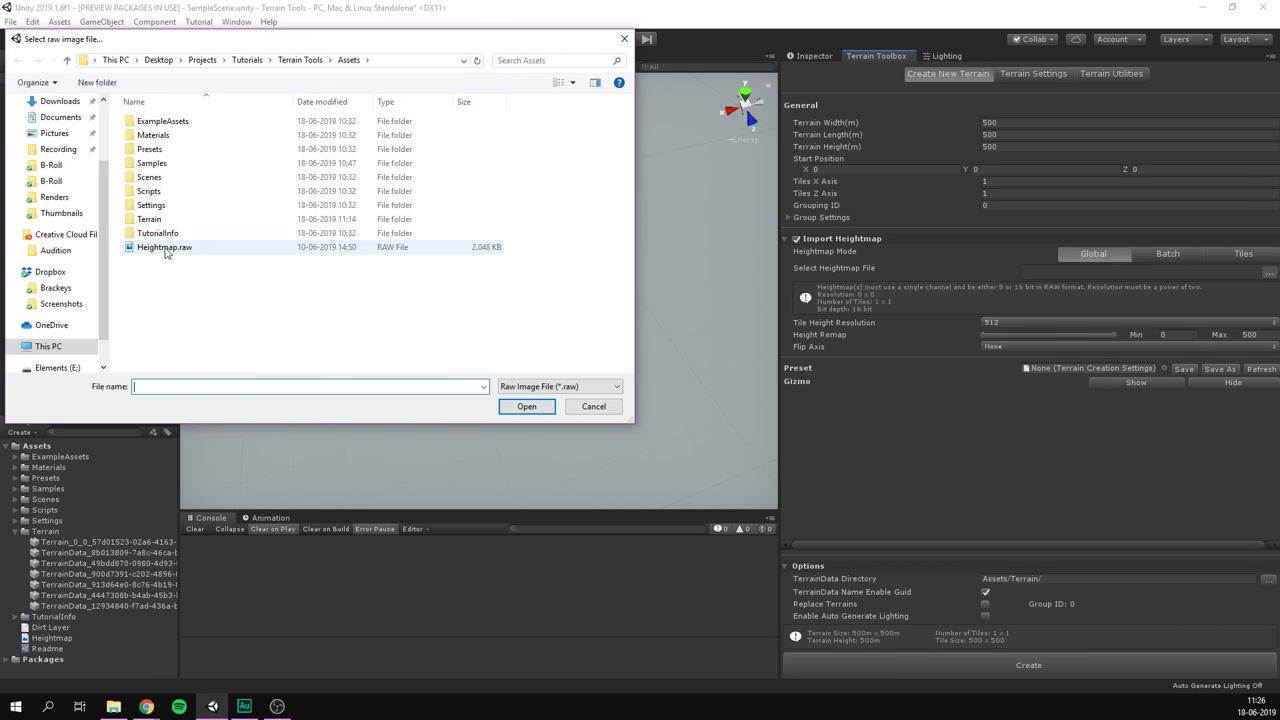
{"action": "double_click", "coordinate": [209, 250]}
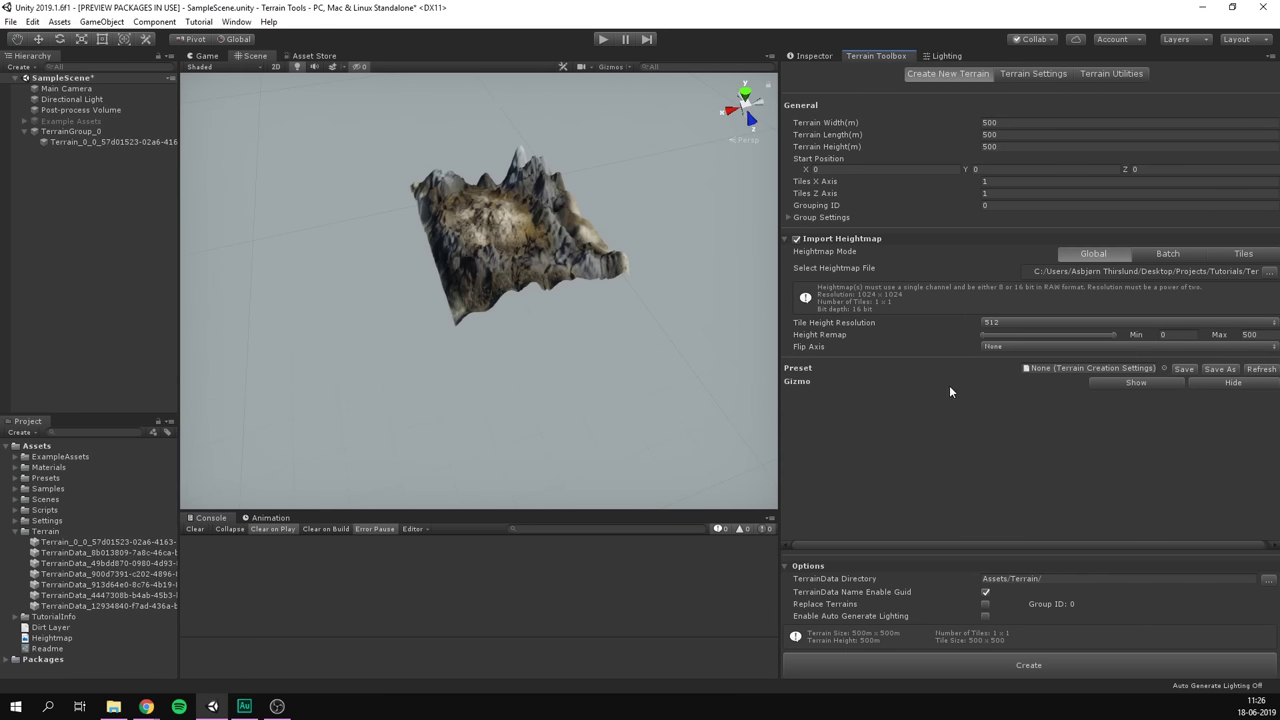
{"action": "left_click", "coordinate": [1008, 321]}
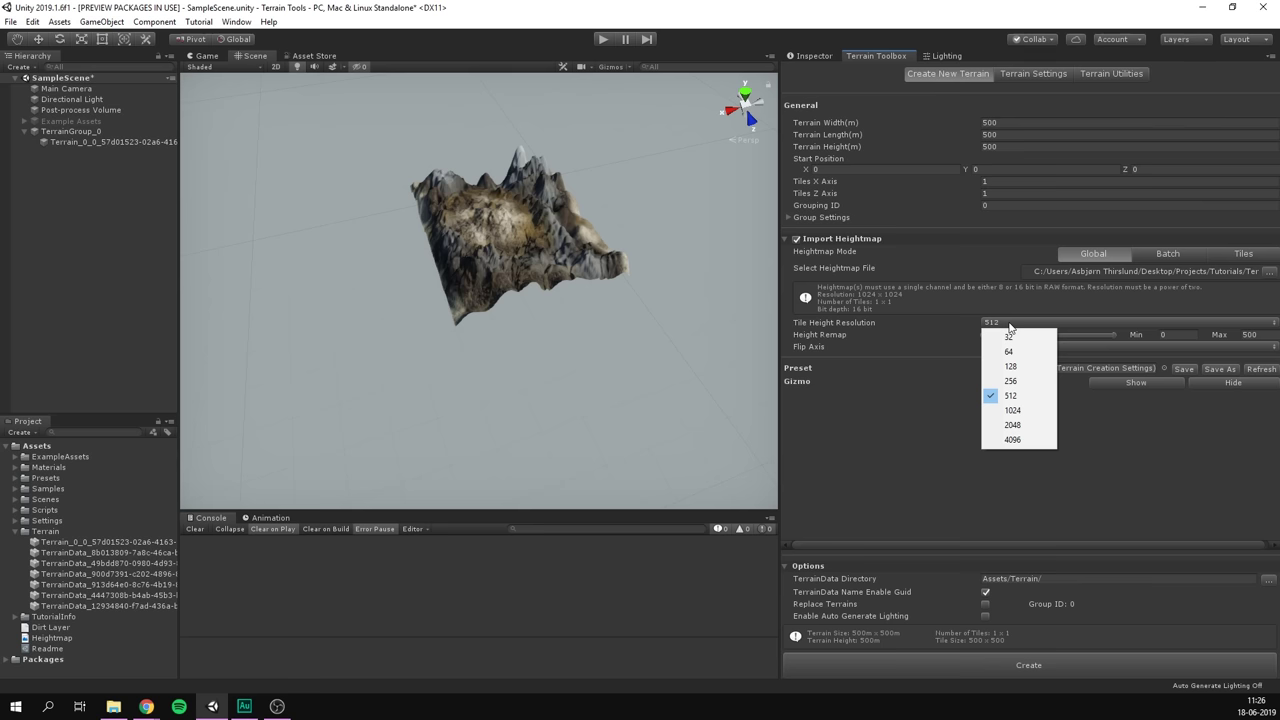
{"action": "left_click", "coordinate": [903, 459]}
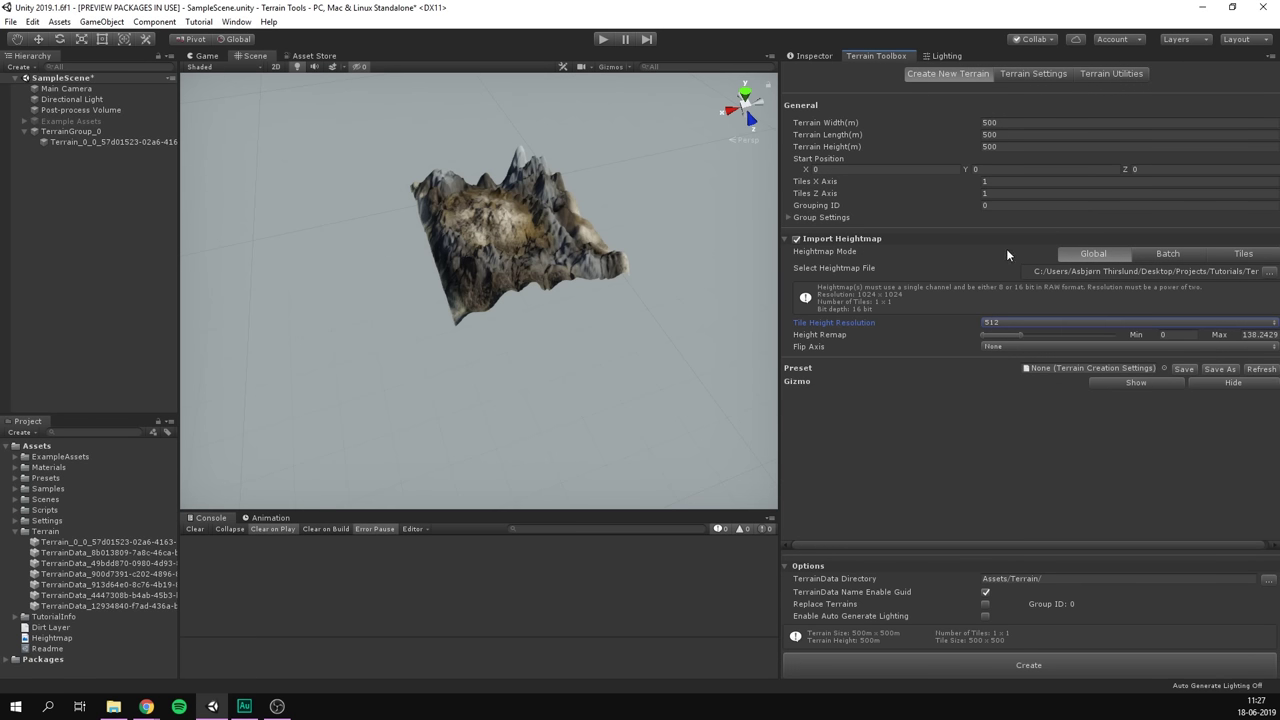
{"action": "left_click", "coordinate": [1014, 205]}
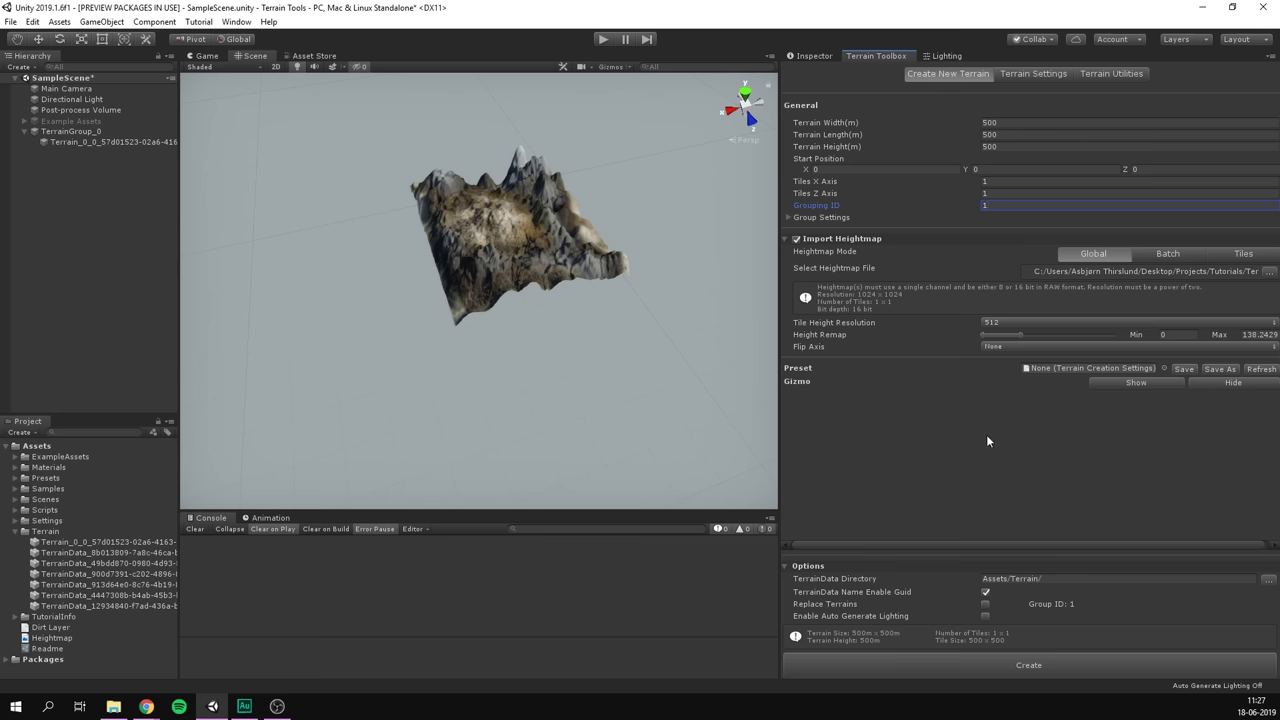
Create the heightmap terrain and move TerrainGroup_1 out beside the mountain terrain.
{"action": "left_click", "coordinate": [1000, 662]}
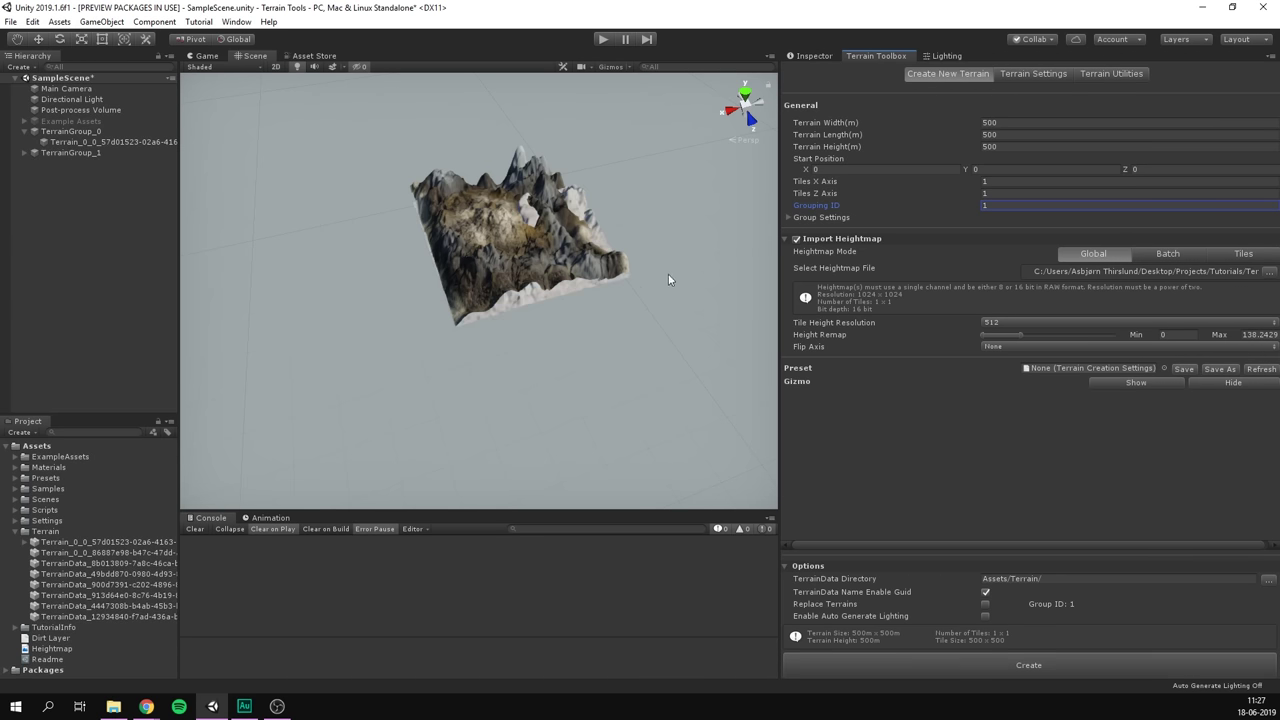
{"action": "left_click", "coordinate": [62, 153]}
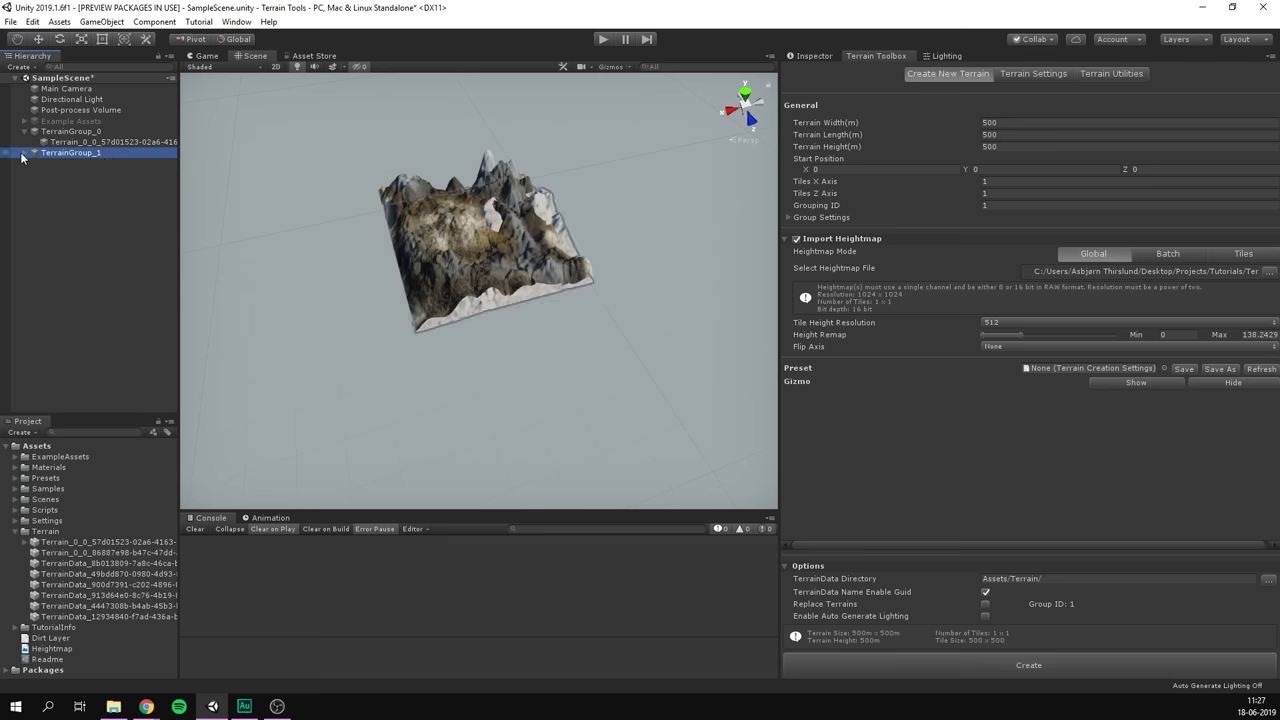
{"action": "left_click", "coordinate": [62, 164]}
{"action": "key", "text": "w"}
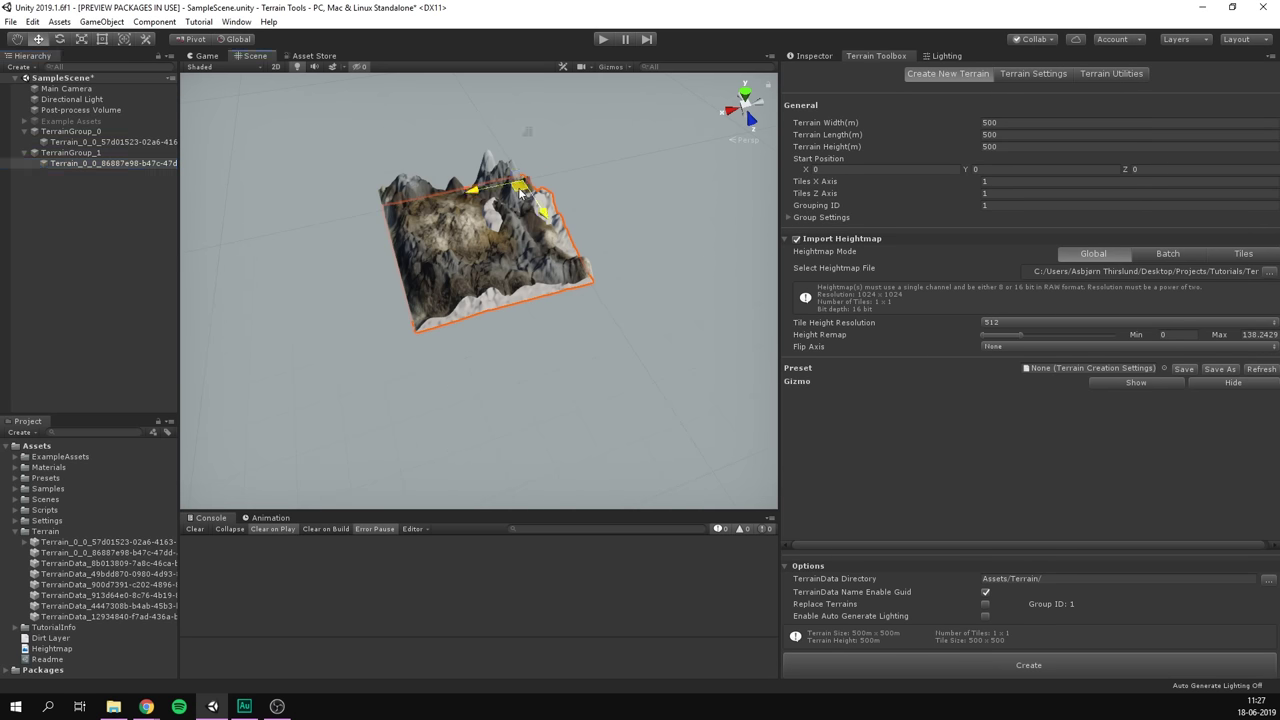
{"action": "left_click_drag", "start_coordinate": [530, 205], "coordinate": [623, 298]}
{"action": "middle_click_drag", "start_coordinate": [623, 298], "coordinate": [633, 206]}
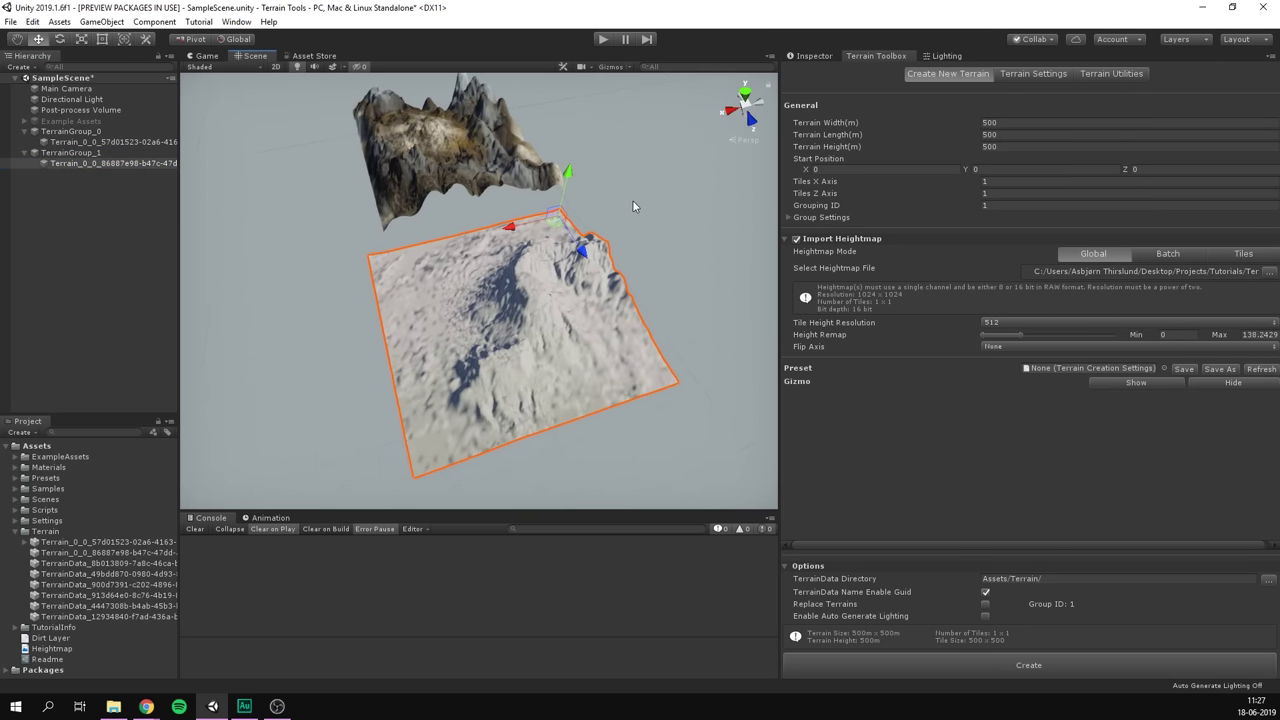
{"action": "left_click", "coordinate": [656, 248]}
Orbit both terrains and zoom in on the heightmap terrain's peak.
{"action": "left_click_drag", "start_coordinate": [640, 290], "coordinate": [472, 294], "text": "alt"}
{"action": "left_click", "coordinate": [472, 294]}
{"action": "scroll", "coordinate": [586, 286], "scroll_direction": "down", "scroll_amount": 5}
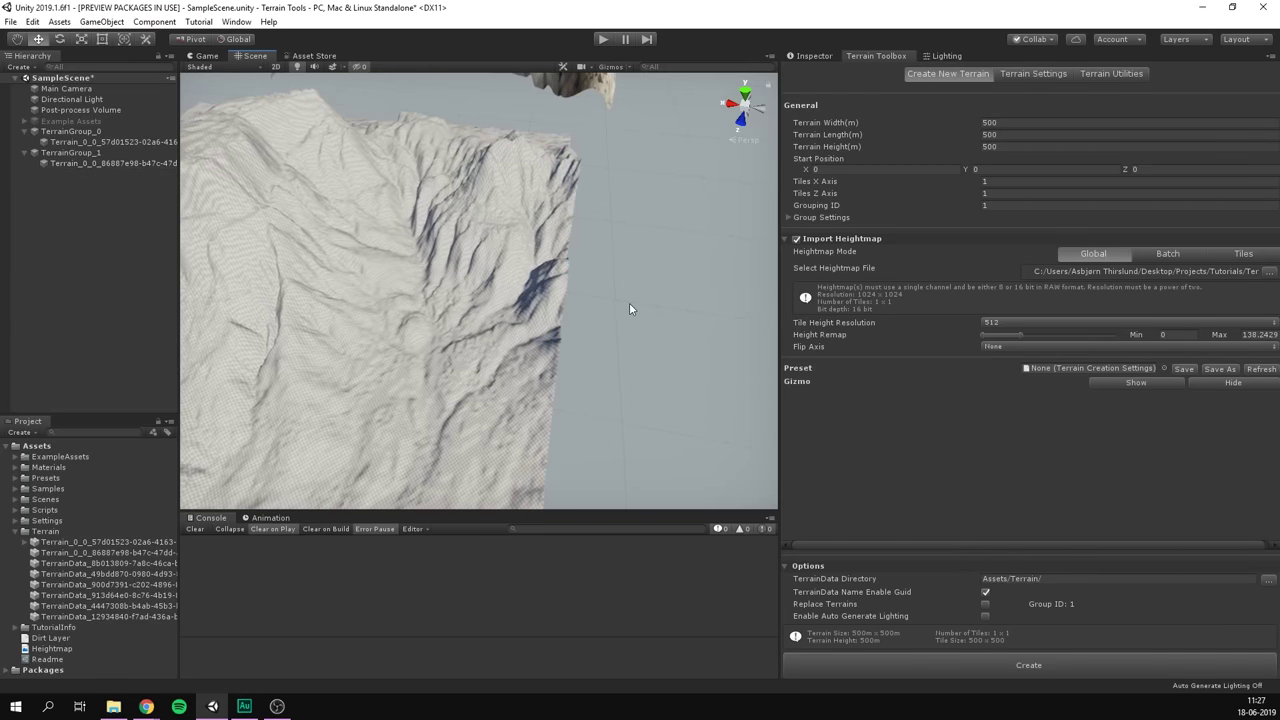
{"action": "left_click_drag", "start_coordinate": [629, 304], "coordinate": [579, 254], "text": "alt"}
{"action": "scroll", "coordinate": [590, 248], "scroll_direction": "down", "scroll_amount": 5}
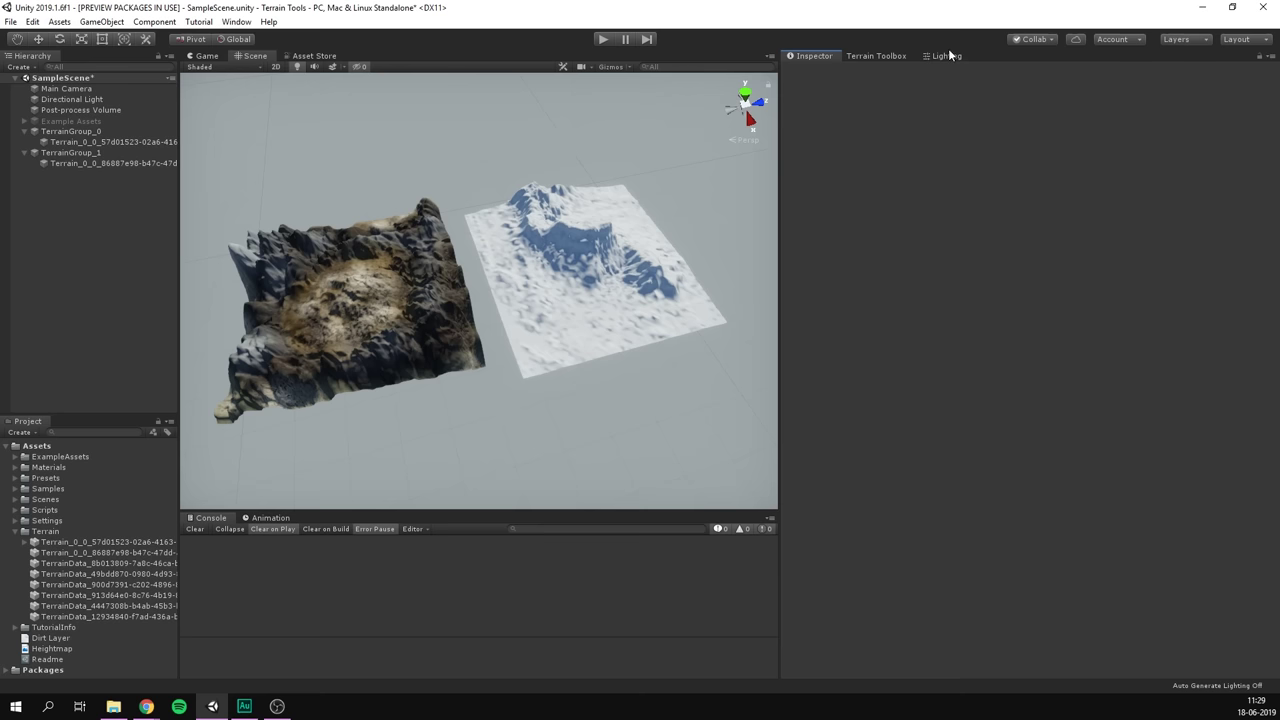
Enable Auto Generate in the Lighting window to start baking the scene's lightmaps.
{"action": "left_click", "coordinate": [945, 56]}
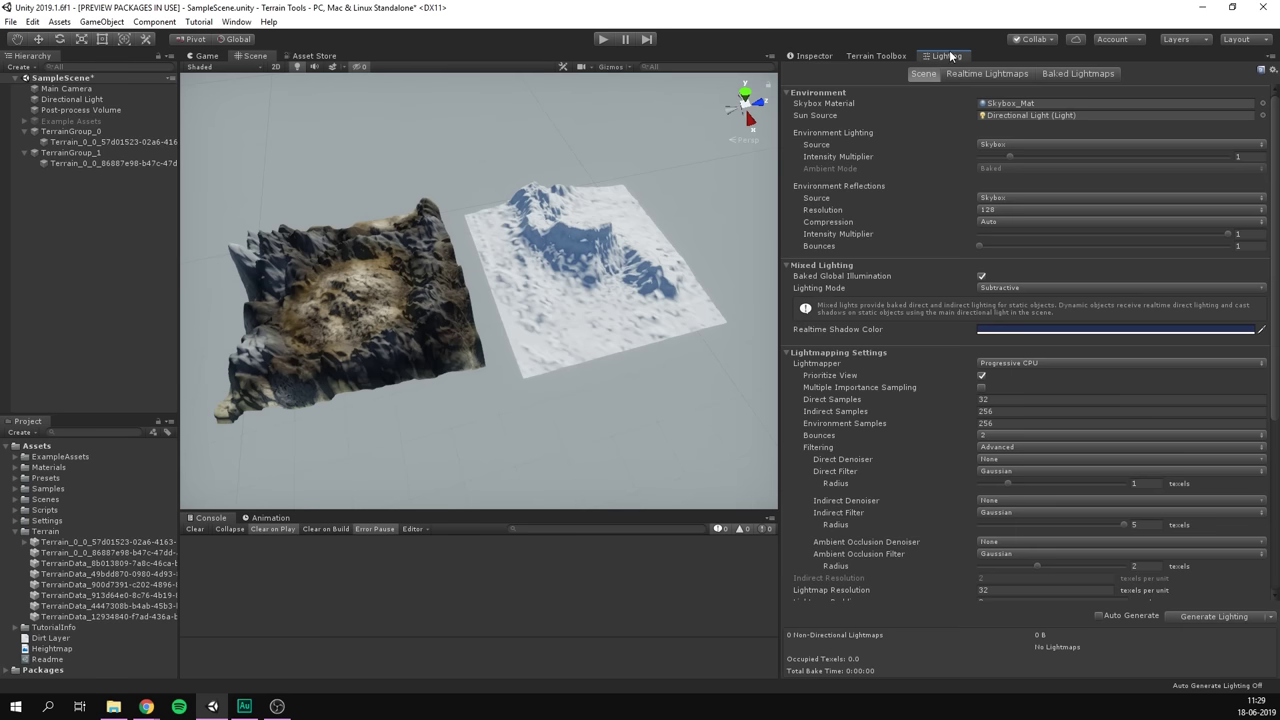
{"action": "left_click", "coordinate": [1099, 616]}
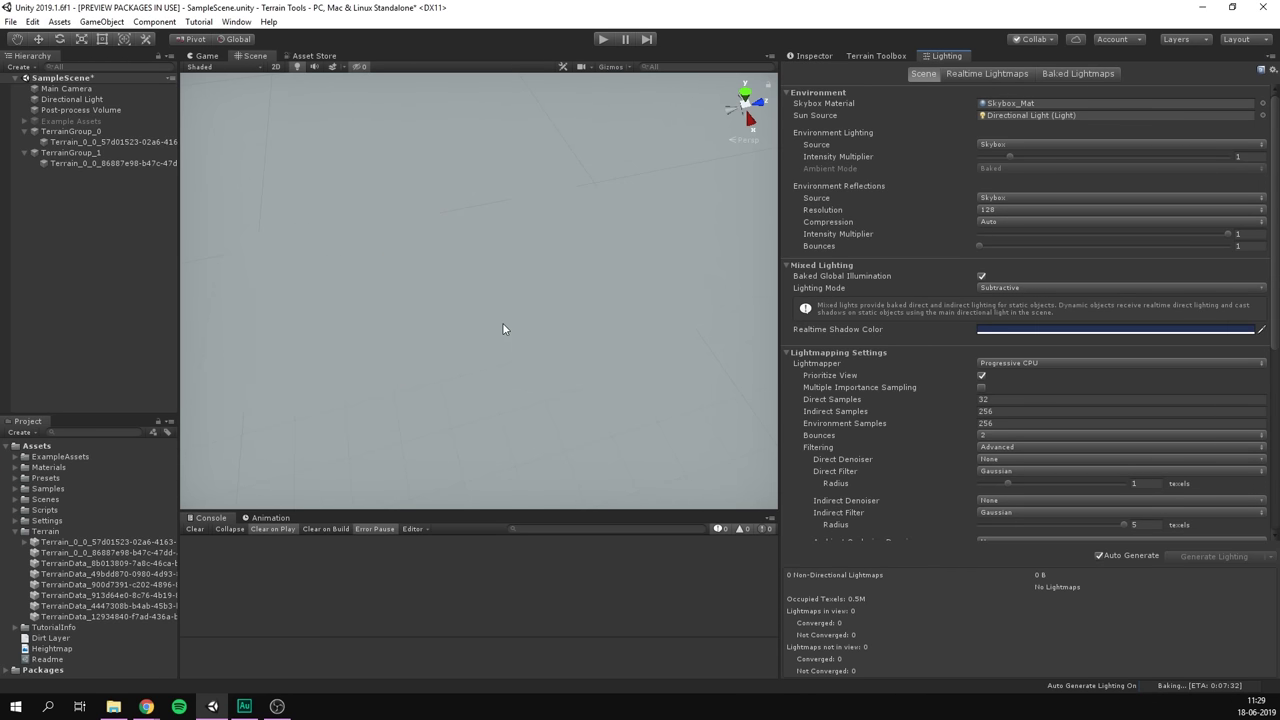